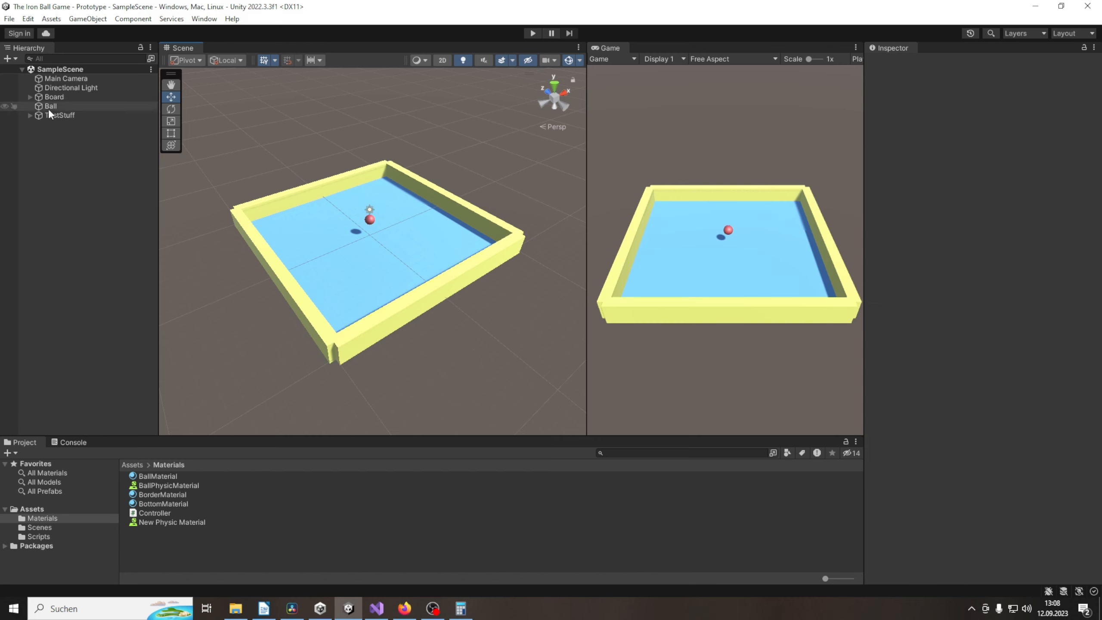
Step: Expand the Board object and examine the settings of its border walls and the Top plane
{"action": "left_click", "coordinate": [30, 97]}
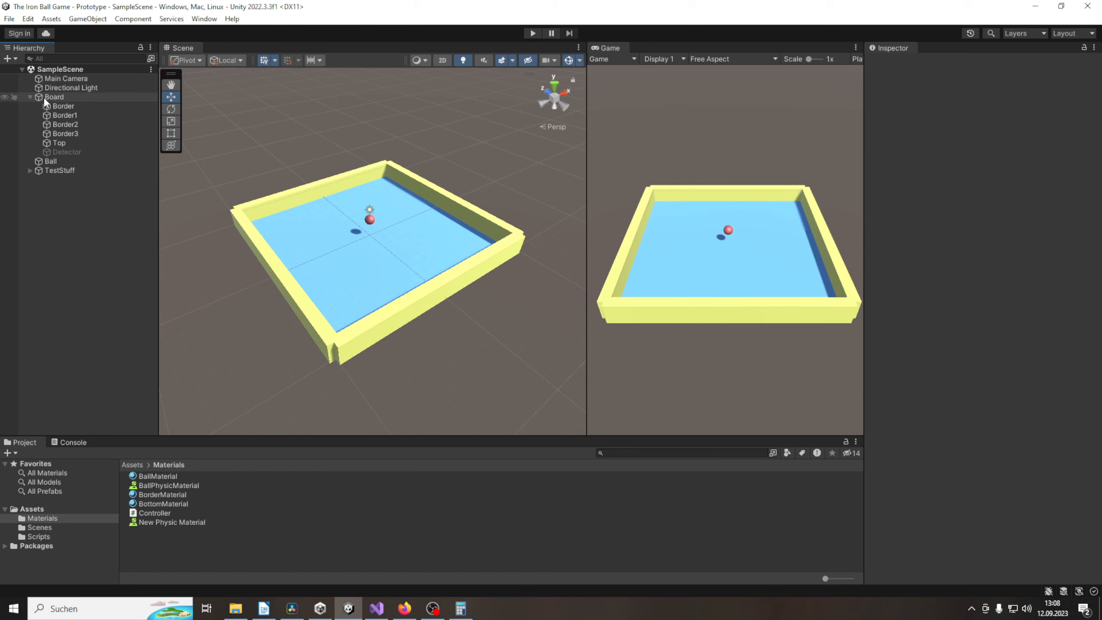
{"action": "left_click", "coordinate": [60, 107]}
{"action": "left_click", "coordinate": [62, 114]}
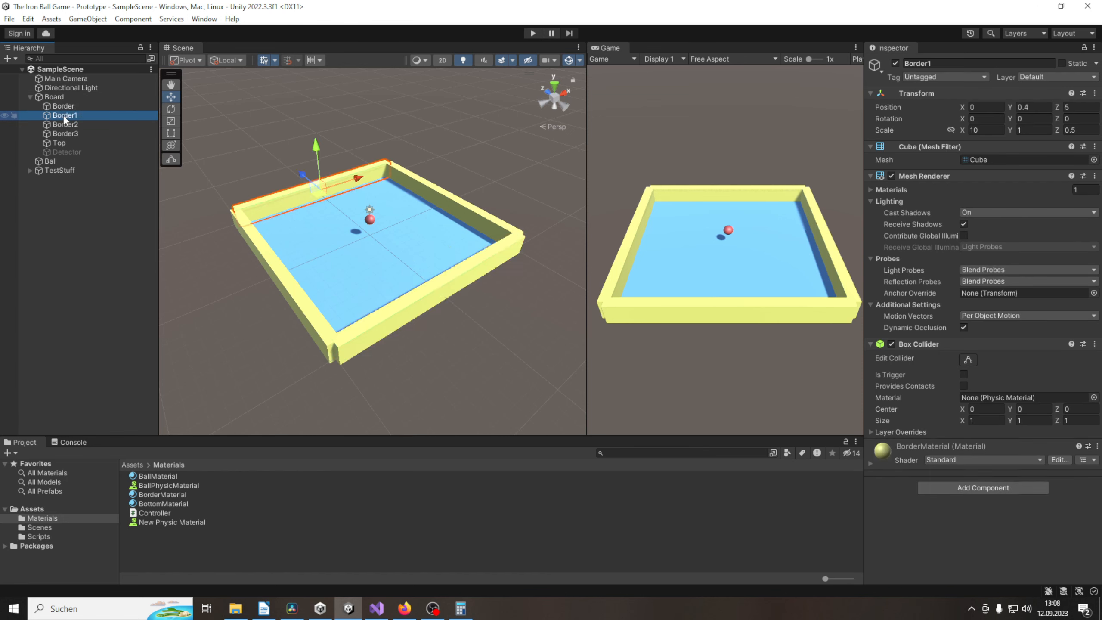
{"action": "left_click", "coordinate": [65, 123]}
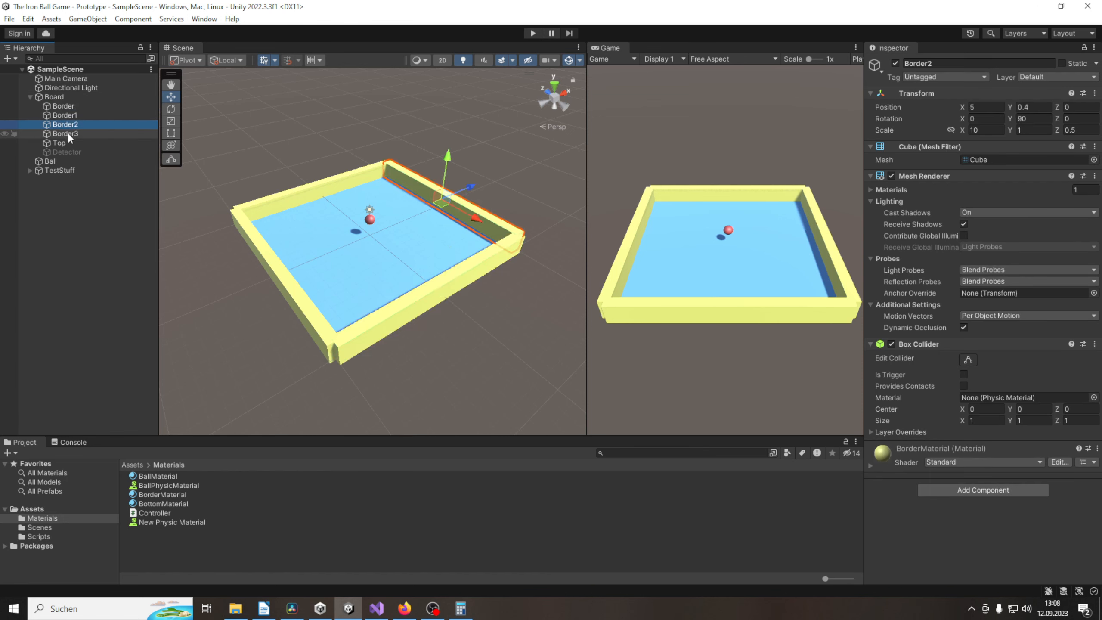
{"action": "left_click", "coordinate": [67, 134]}
{"action": "left_click", "coordinate": [54, 97]}
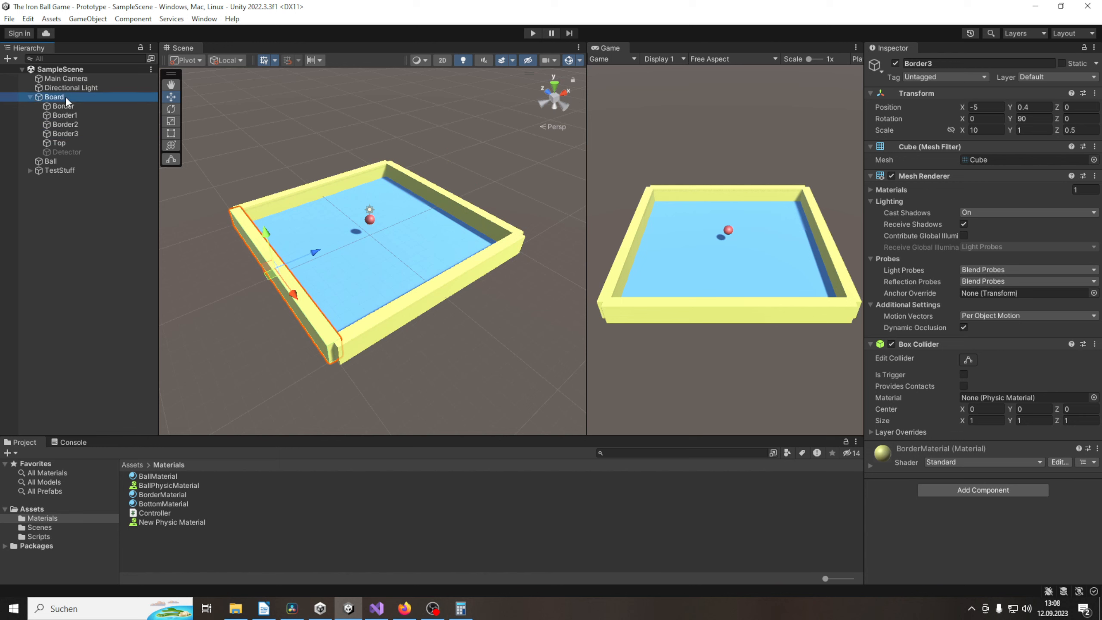
{"action": "left_click", "coordinate": [69, 142]}
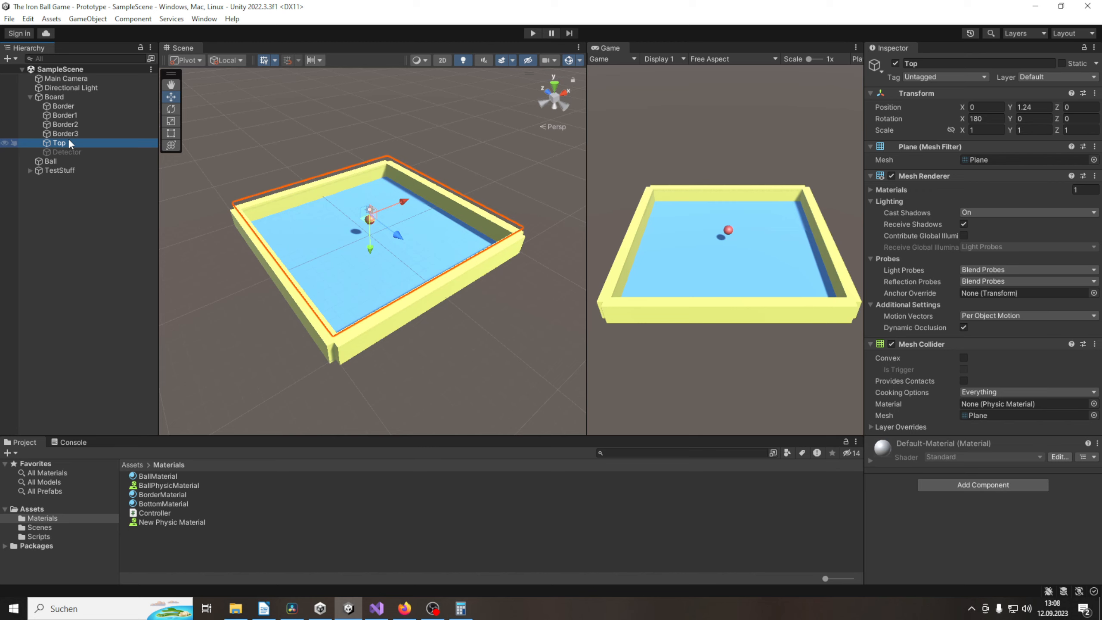
{"action": "left_click", "coordinate": [191, 268]}
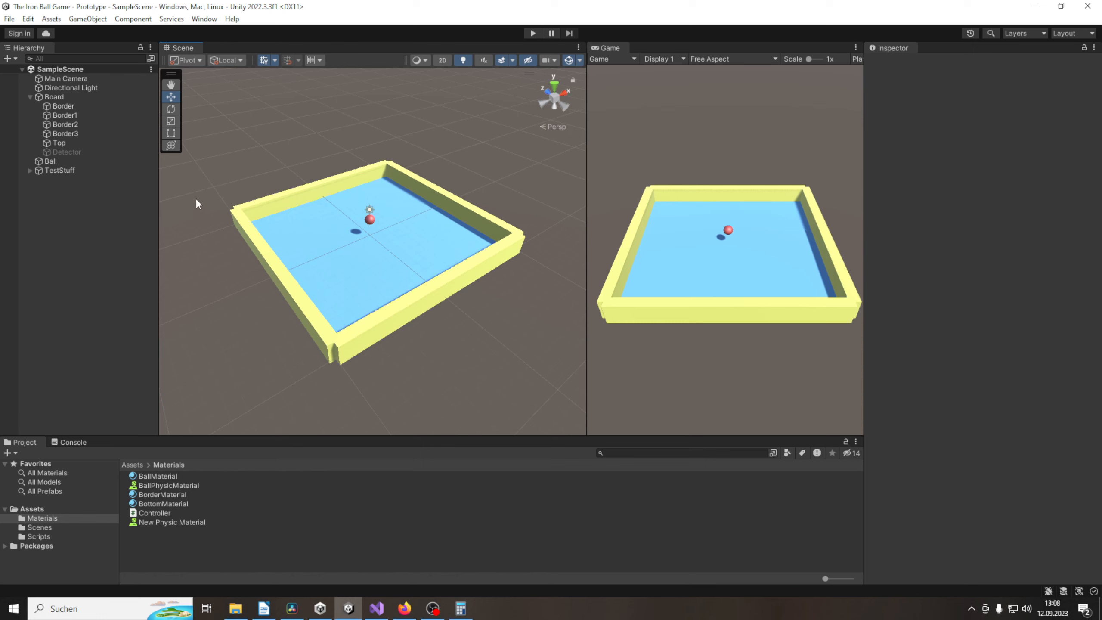
Step: Examine the Ball's components, including its collider and rigidbody, and check the Board's child hierarchy
{"action": "left_click", "coordinate": [70, 165]}
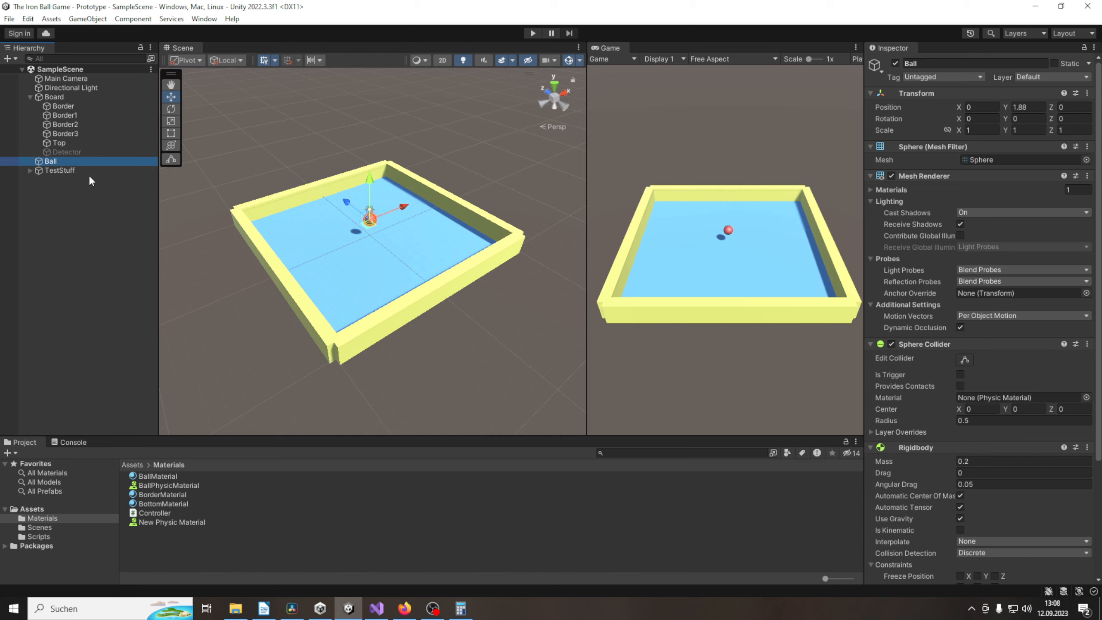
{"action": "left_click", "coordinate": [197, 186]}
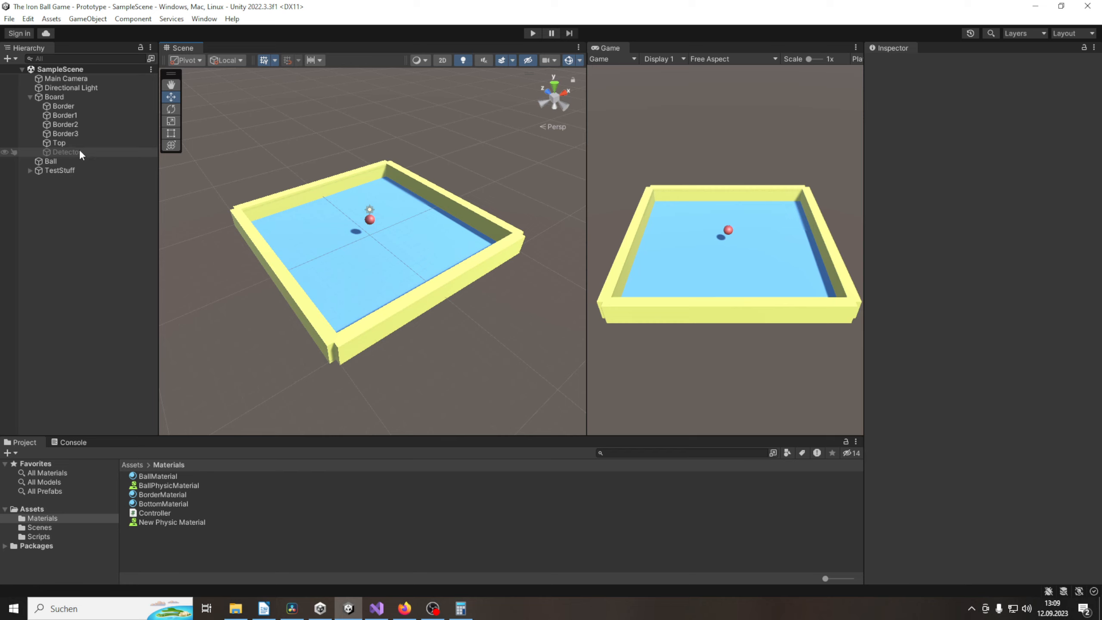
{"action": "left_click", "coordinate": [30, 97]}
{"action": "left_click", "coordinate": [31, 96]}
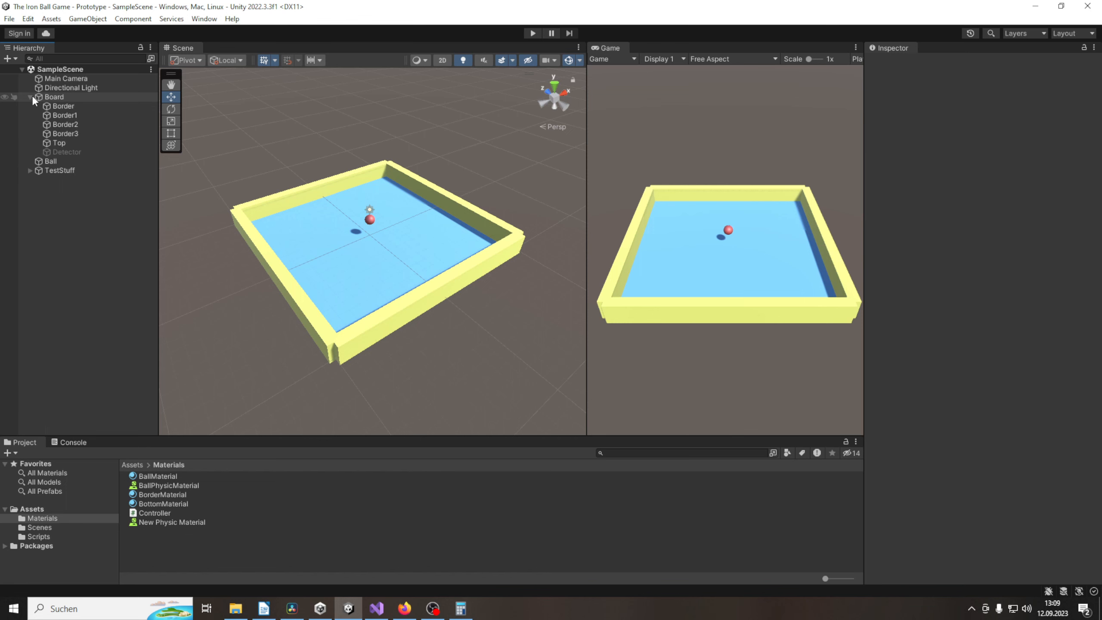
Step: Try moving the whole Board to about X -2.15, Z -3.46, and undo the move
{"action": "left_click", "coordinate": [60, 96]}
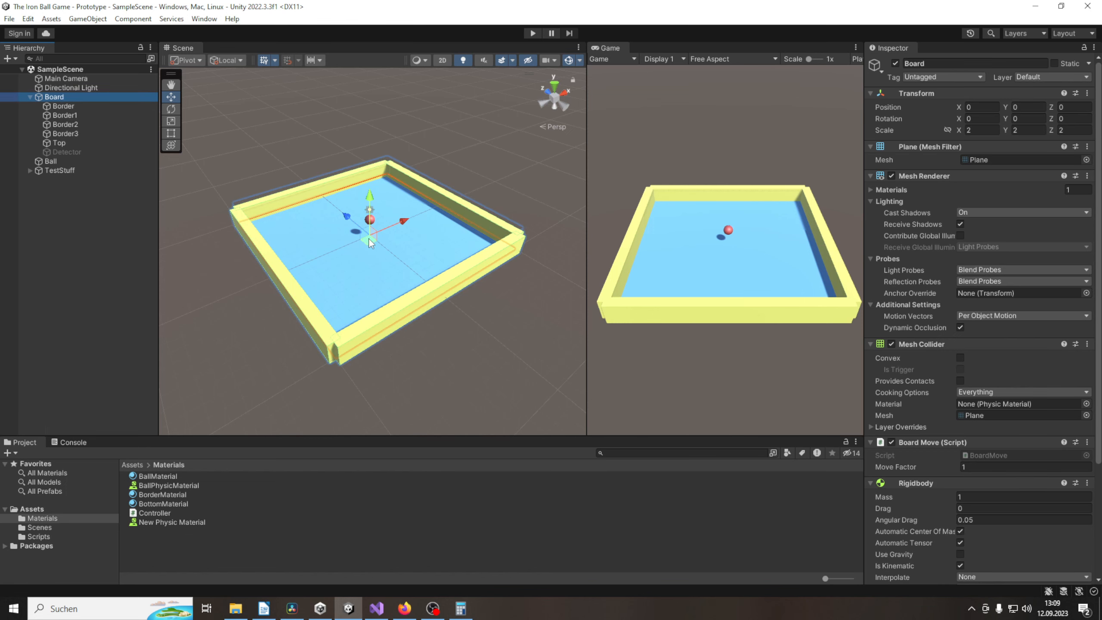
{"action": "left_click_drag", "start_coordinate": [371, 242], "coordinate": [369, 267]}
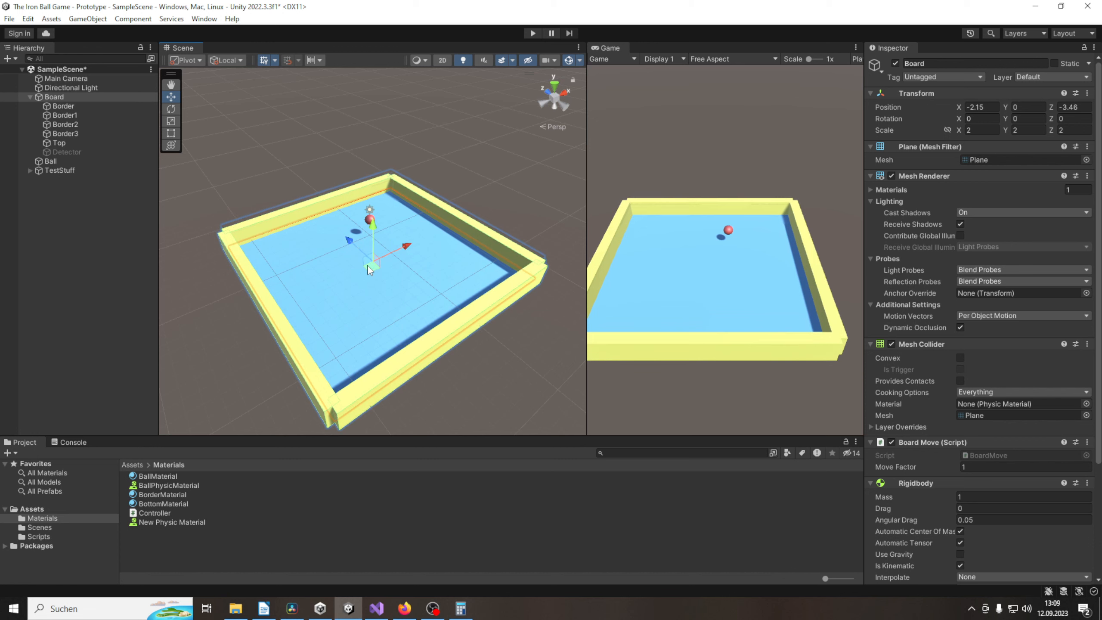
{"action": "key", "text": "ctrl+z"}
Step: Run the game and tilt the board repeatedly in all four directions to test how the ball rolls
{"action": "left_click", "coordinate": [533, 33]}
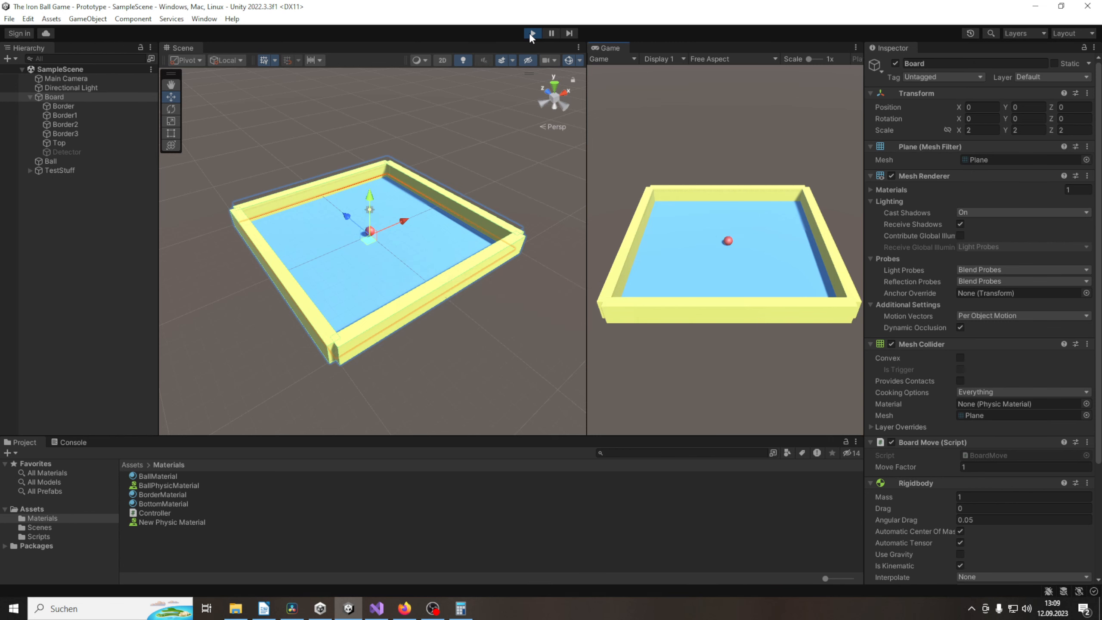
{"action": "key", "text": "Left"}
{"action": "key", "text": "Right"}
{"action": "key", "text": "Down"}
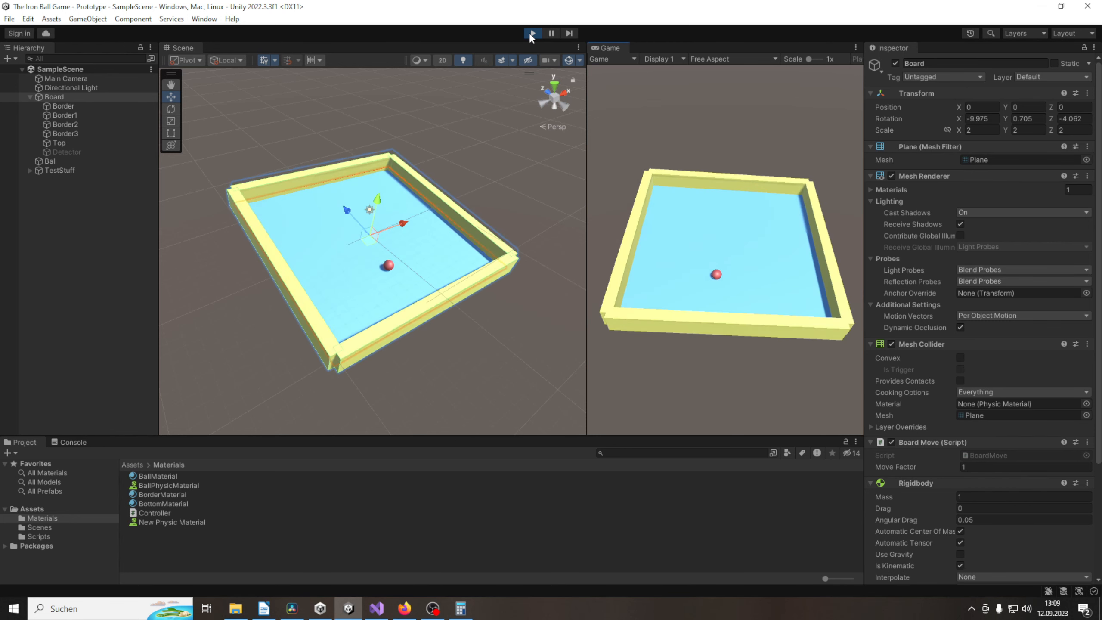
{"action": "key", "text": "Up"}
{"action": "key", "text": "Left"}
{"action": "key", "text": "Right"}
{"action": "key", "text": "Left"}
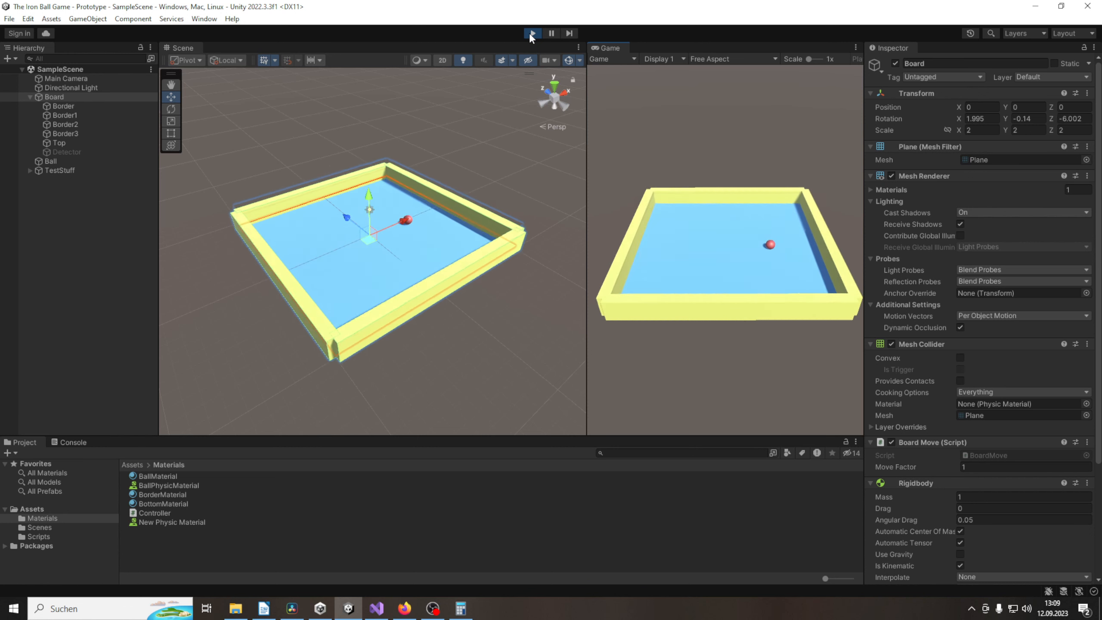
{"action": "key", "text": "Left"}
{"action": "key", "text": "Up"}
{"action": "key", "text": "Right"}
{"action": "key", "text": "Down"}
{"action": "key", "text": "Left"}
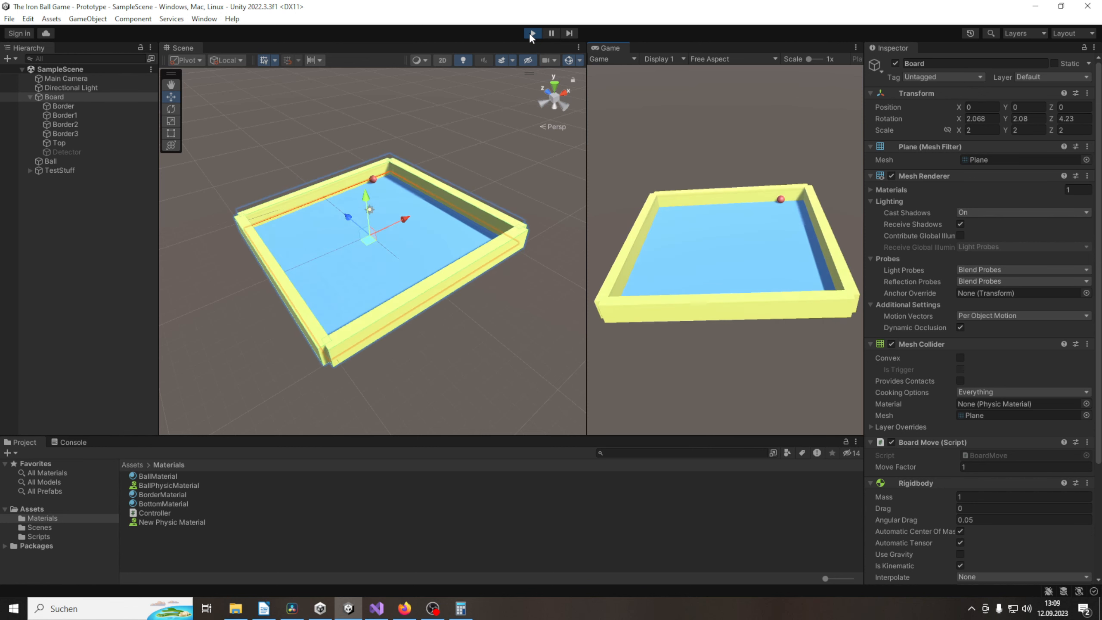
{"action": "key", "text": "Down"}
{"action": "key", "text": "Right"}
{"action": "key", "text": "Right"}
{"action": "key", "text": "Left"}
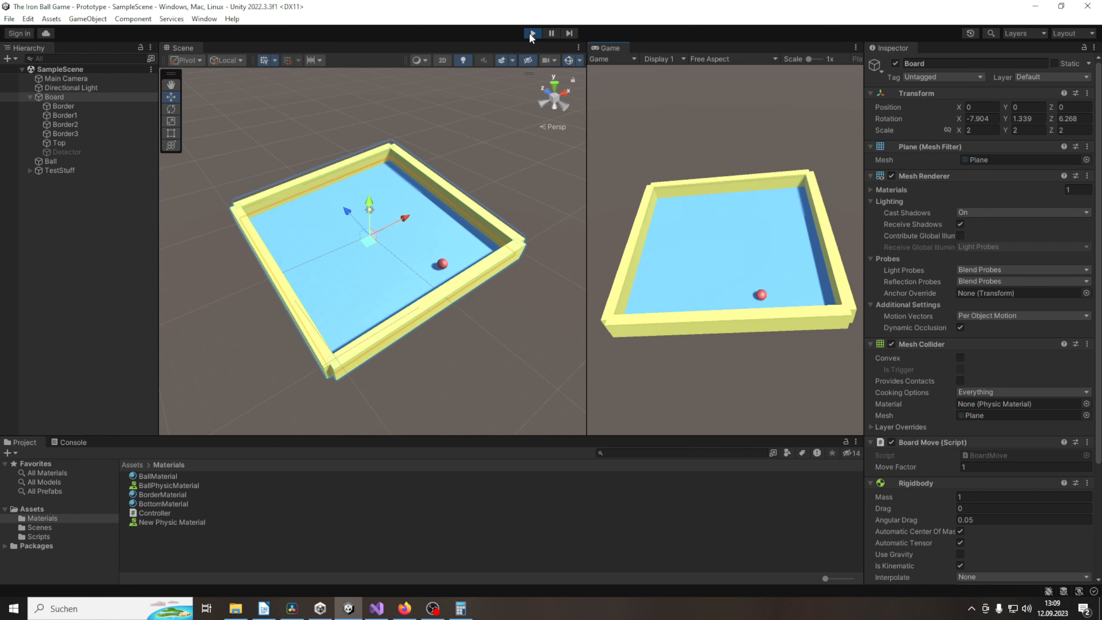
{"action": "key", "text": "Up"}
{"action": "key", "text": "Right"}
{"action": "key", "text": "Down"}
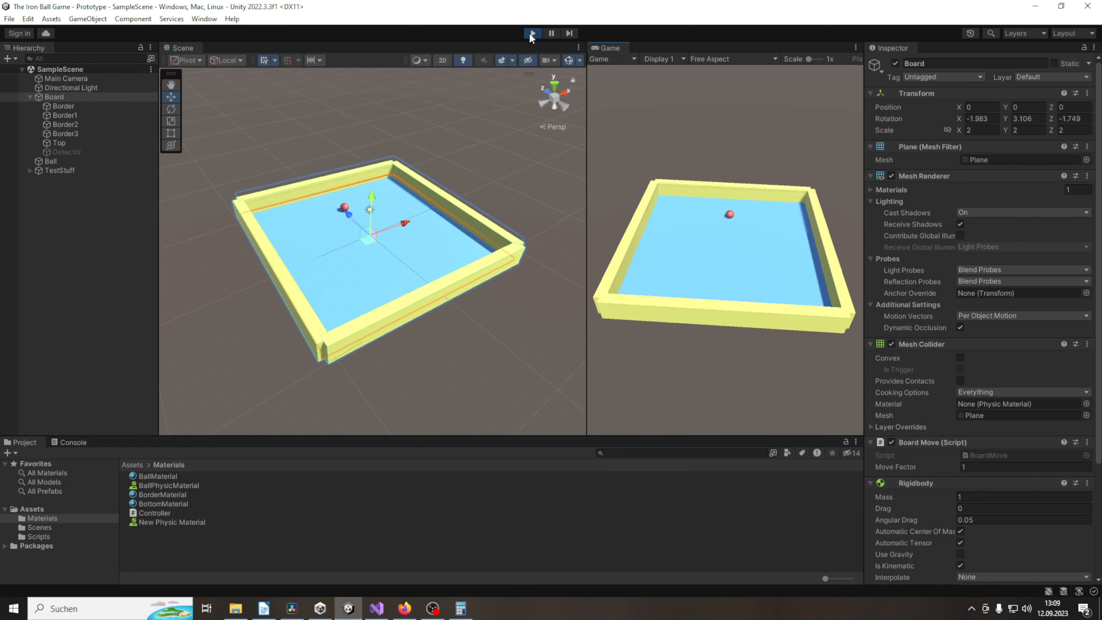
{"action": "key", "text": "Left"}
{"action": "key", "text": "Right"}
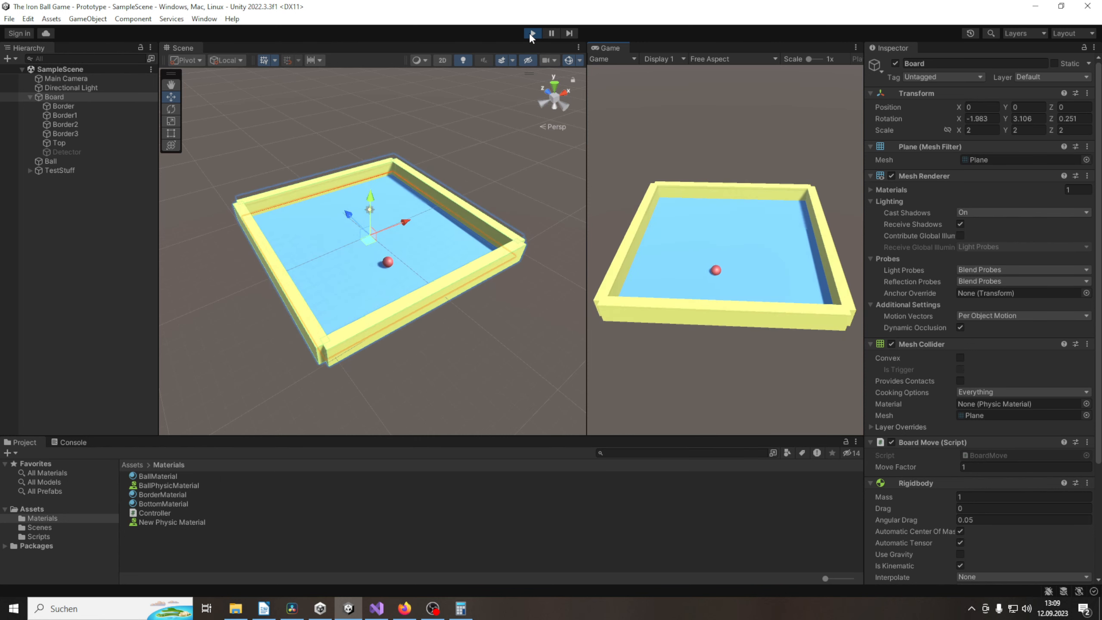
{"action": "key", "text": "Up"}
{"action": "key", "text": "Down"}
{"action": "key", "text": "Right"}
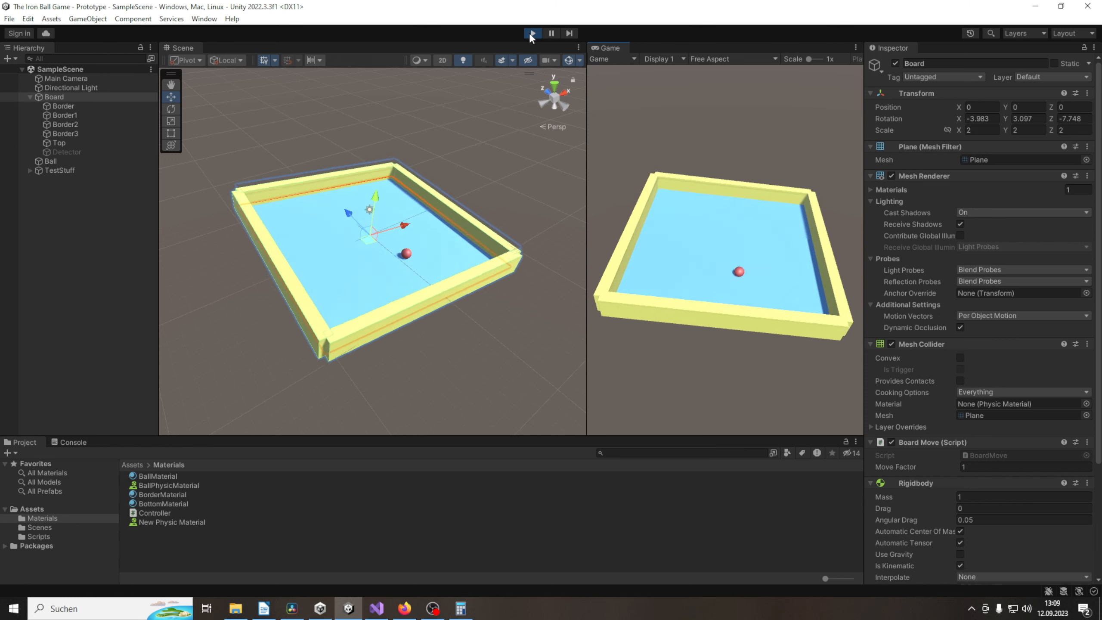
{"action": "key", "text": "Left"}
{"action": "key", "text": "Up"}
{"action": "key", "text": "Right"}
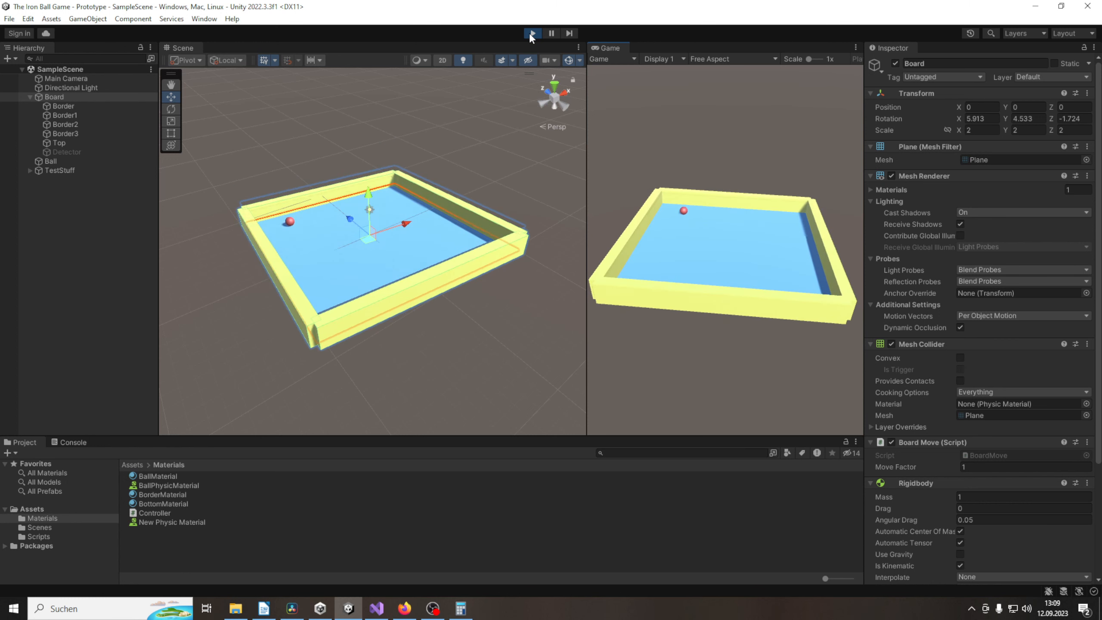
{"action": "key", "text": "Down"}
{"action": "key", "text": "Down"}
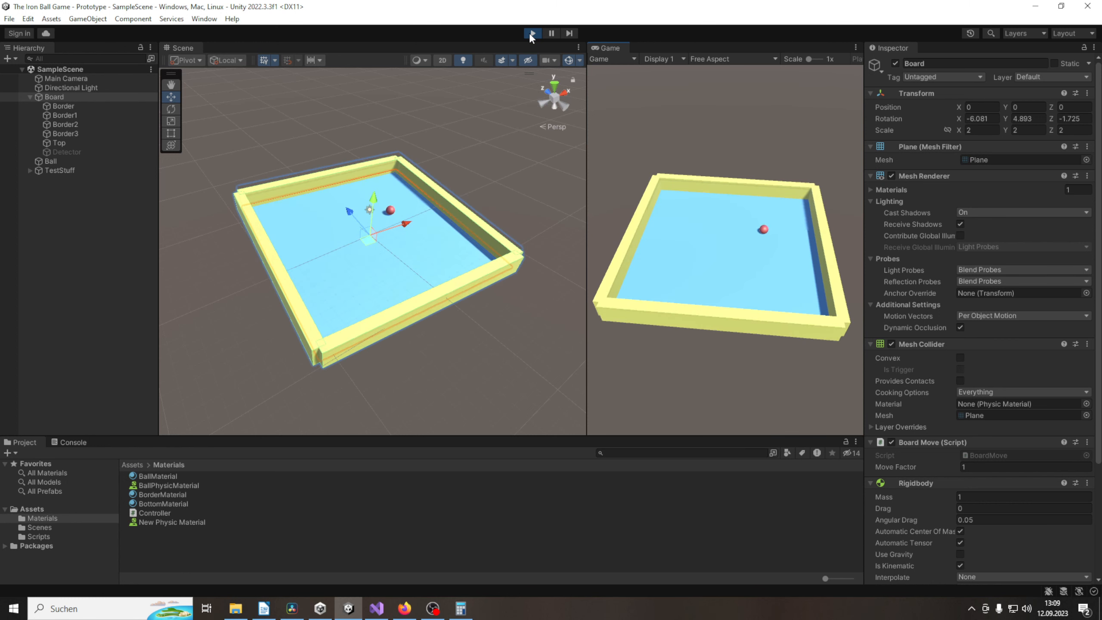
{"action": "key", "text": "Up"}
{"action": "key", "text": "Left"}
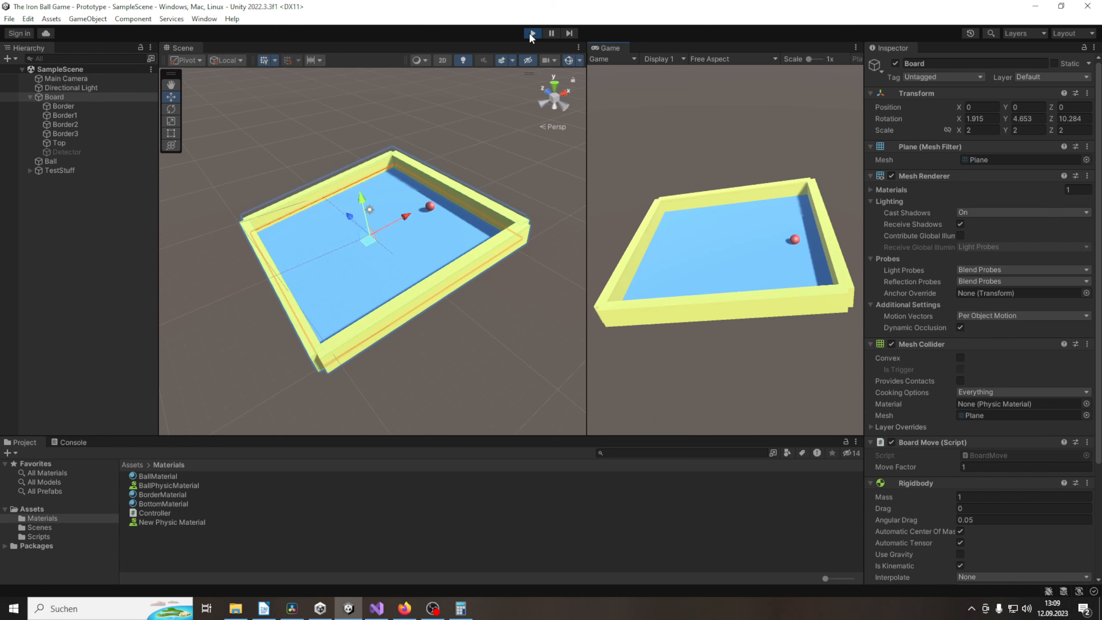
{"action": "key", "text": "Right"}
{"action": "key", "text": "Left"}
{"action": "key", "text": "Down"}
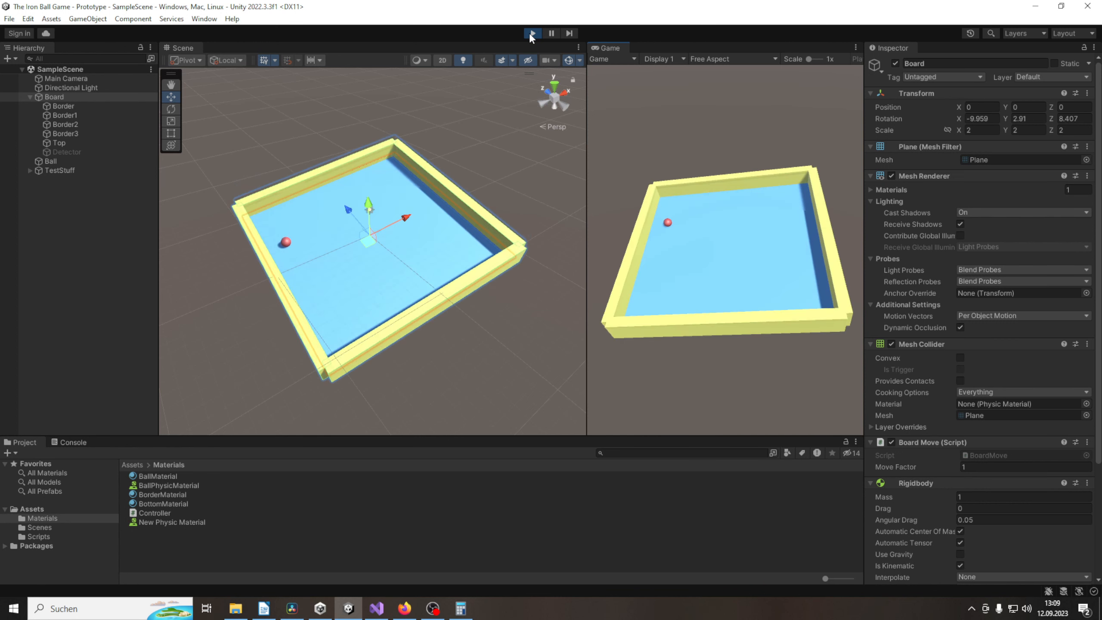
{"action": "key", "text": "Right"}
{"action": "key", "text": "Up"}
{"action": "key", "text": "Left"}
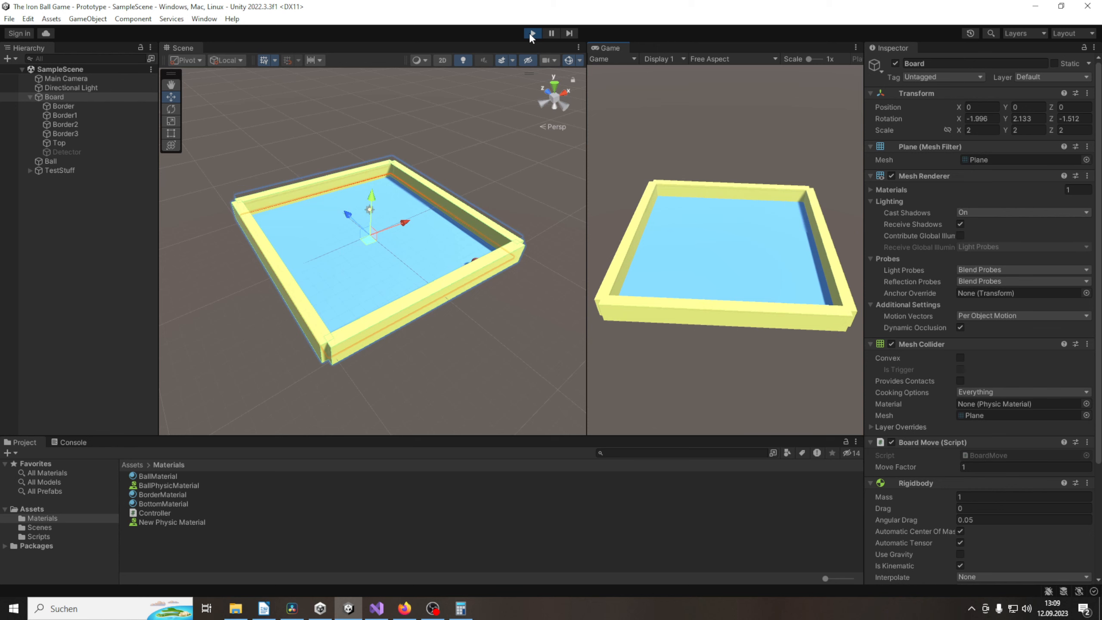
{"action": "key", "text": "Up"}
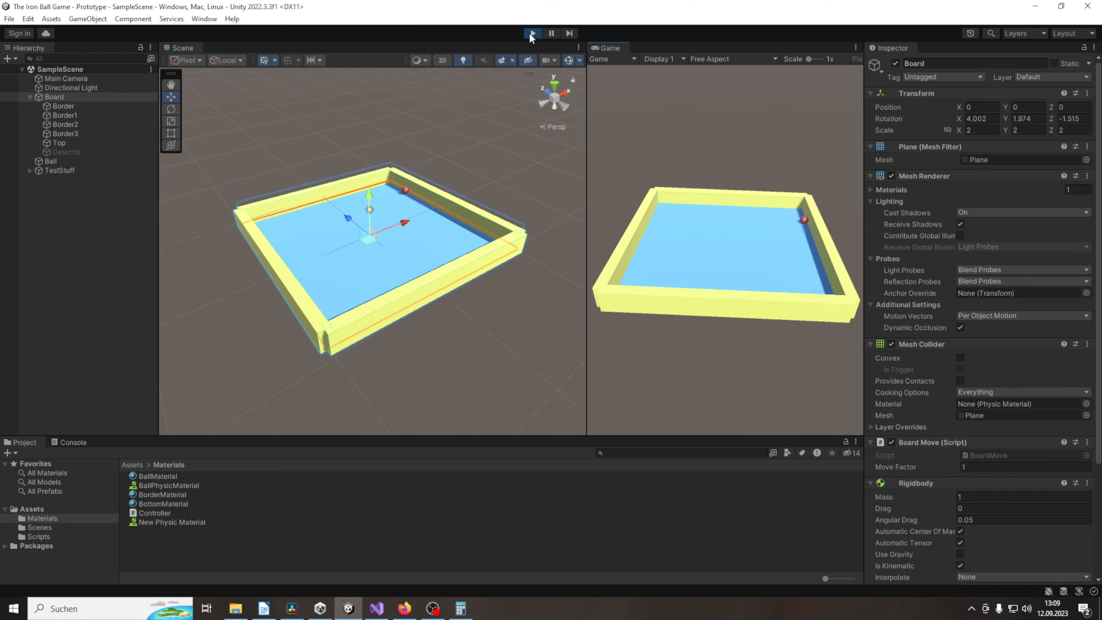
{"action": "key", "text": "Left"}
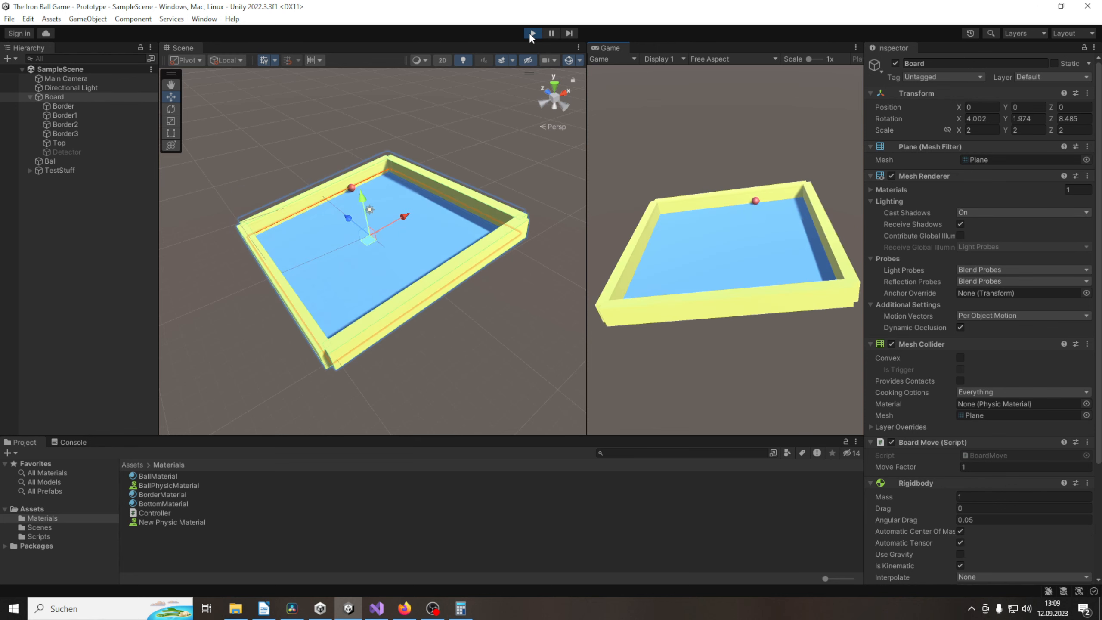
{"action": "key", "text": "Down"}
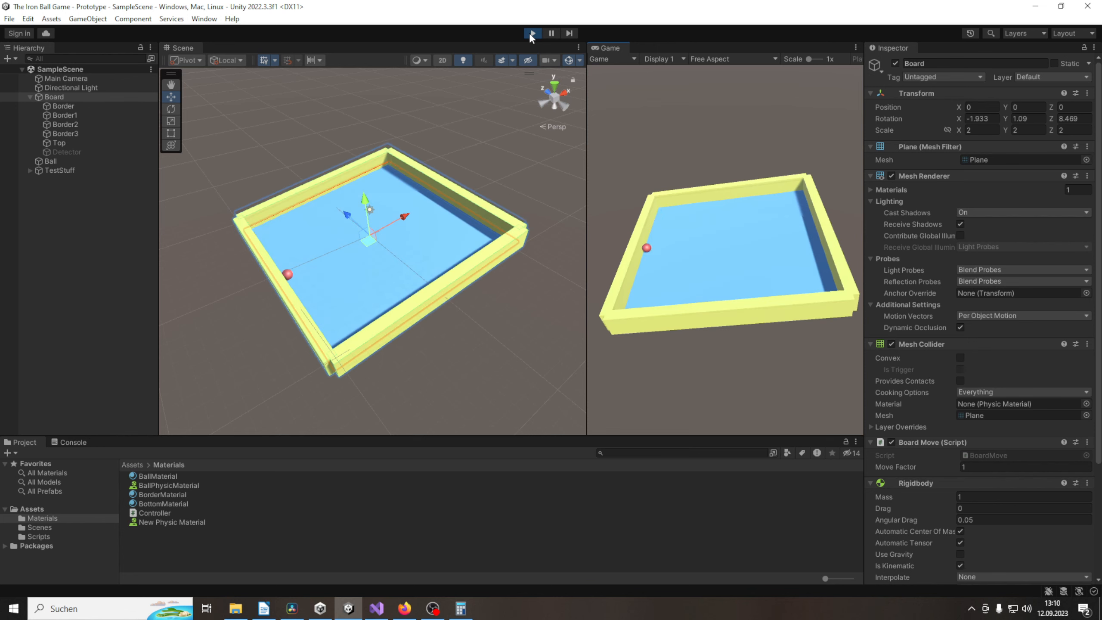
{"action": "key", "text": "Right"}
{"action": "key", "text": "Up"}
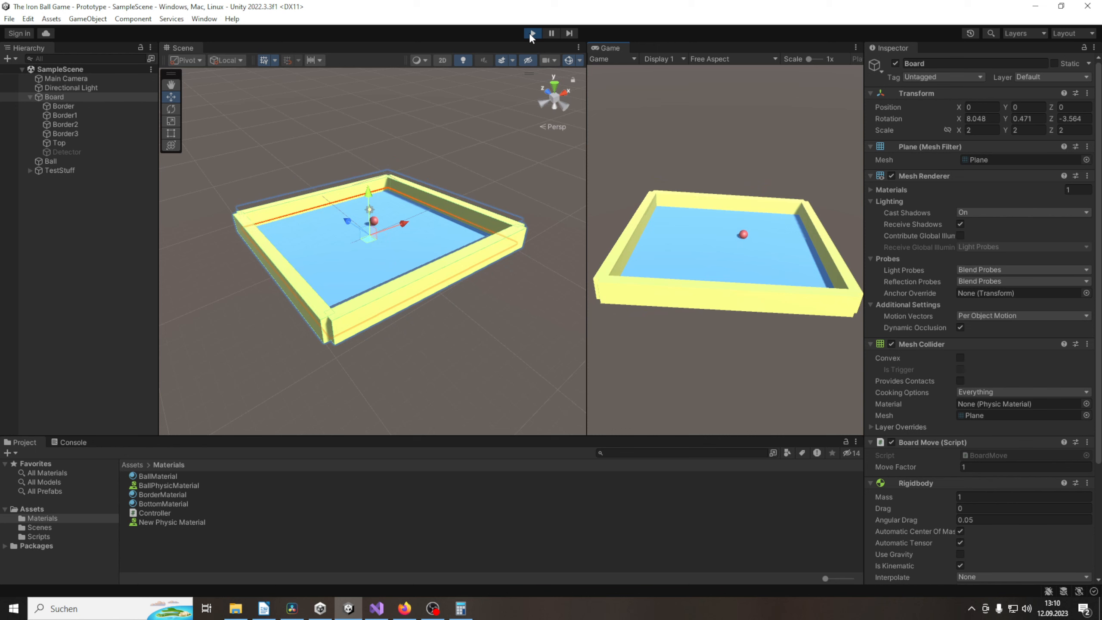
{"action": "key", "text": "Down"}
{"action": "key", "text": "Left"}
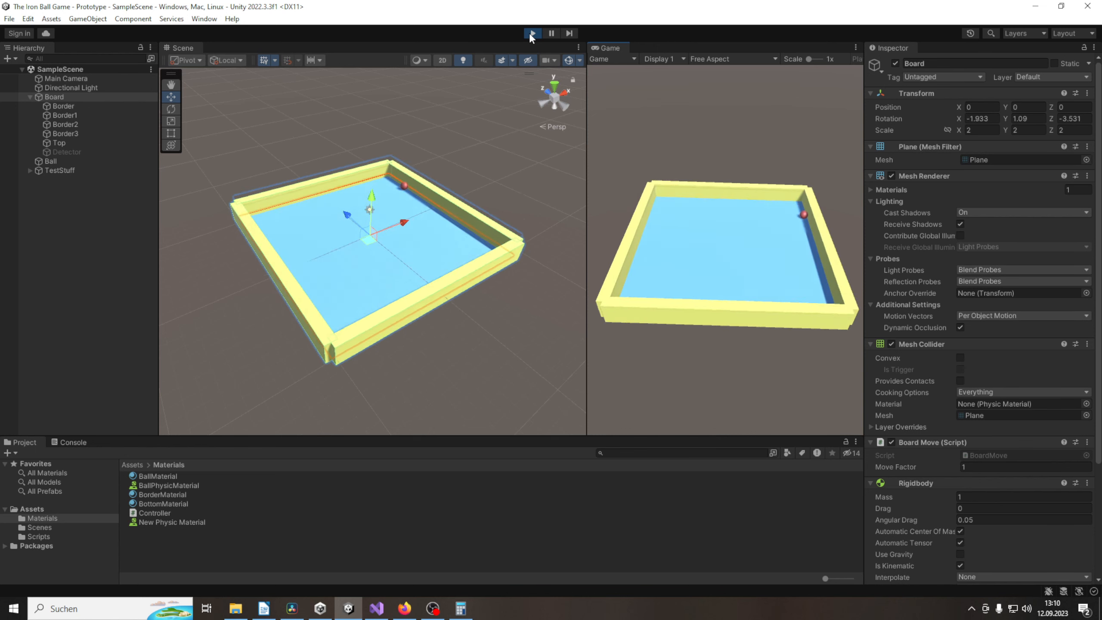
{"action": "key", "text": "Right"}
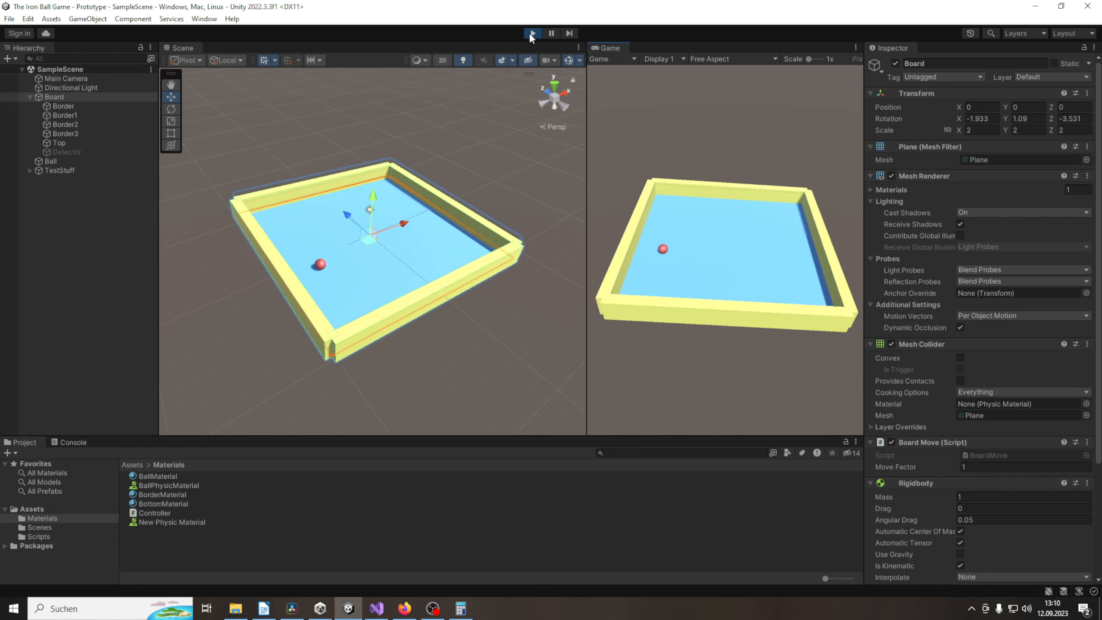
{"action": "key", "text": "Up"}
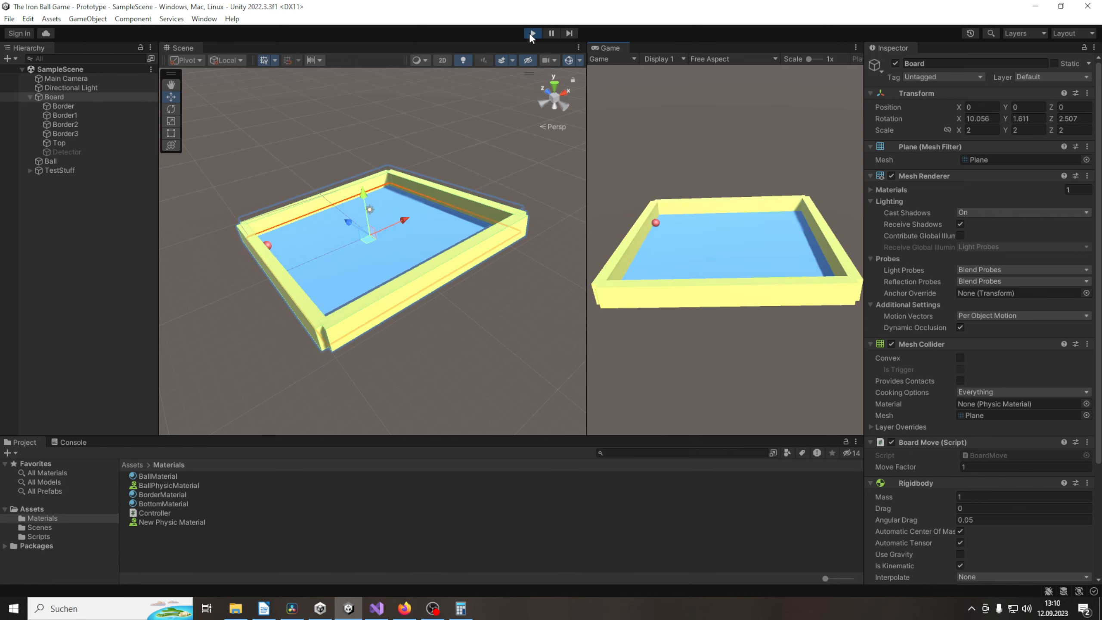
Step: Activate the Detector capsule in the running game and tilt the board to roll the ball through it
{"action": "left_click", "coordinate": [72, 153]}
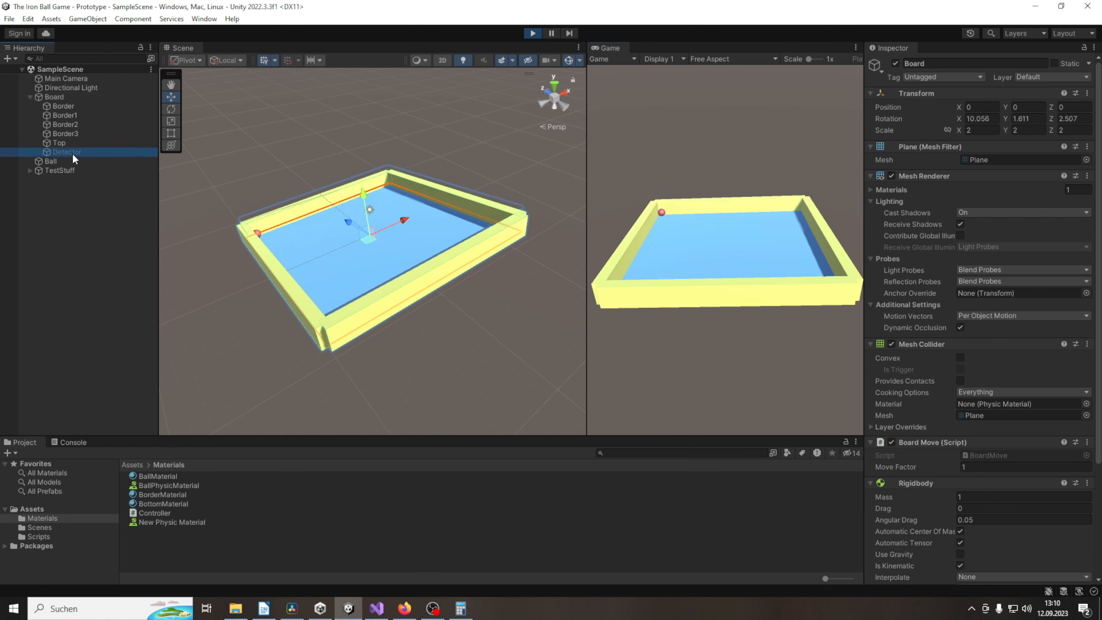
{"action": "left_click", "coordinate": [896, 63]}
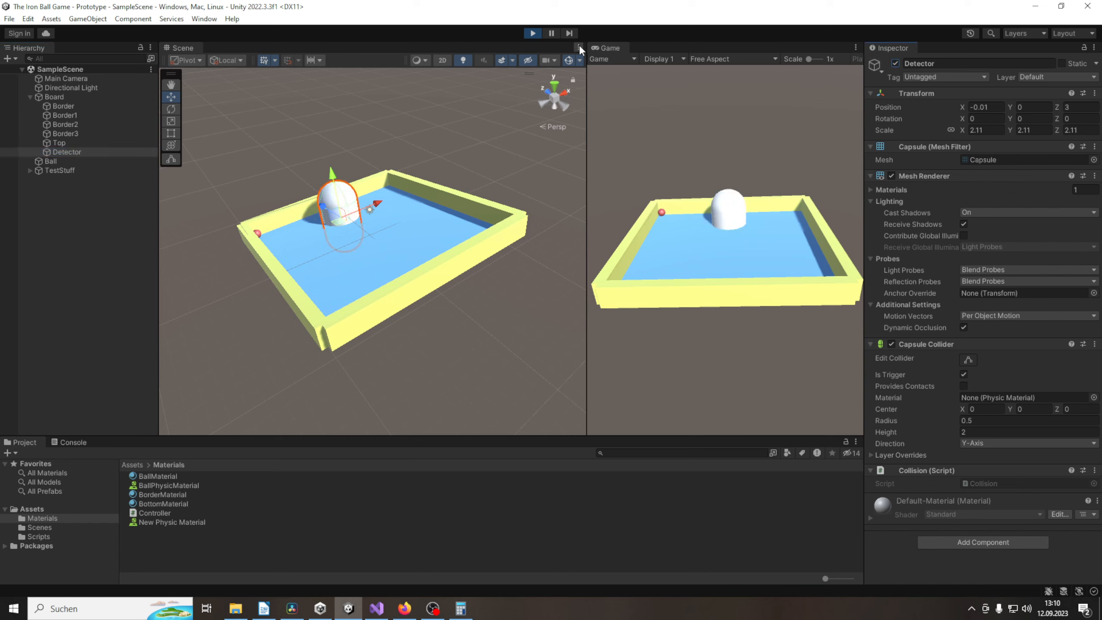
{"action": "left_click", "coordinate": [604, 47]}
{"action": "key", "text": "Right"}
{"action": "key", "text": "Down"}
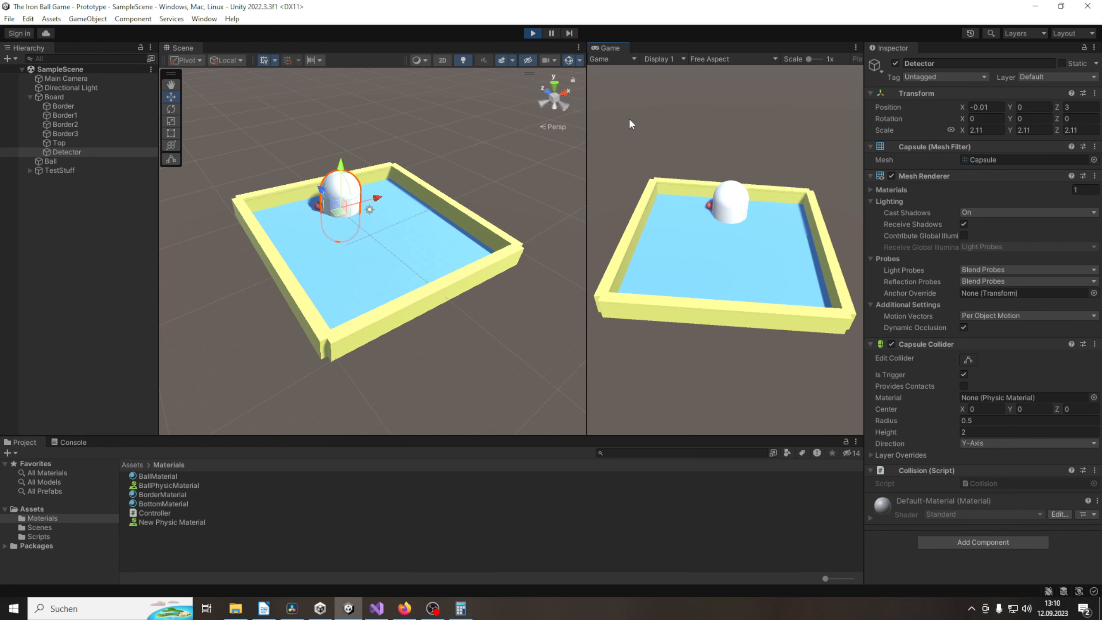
{"action": "key", "text": "Left"}
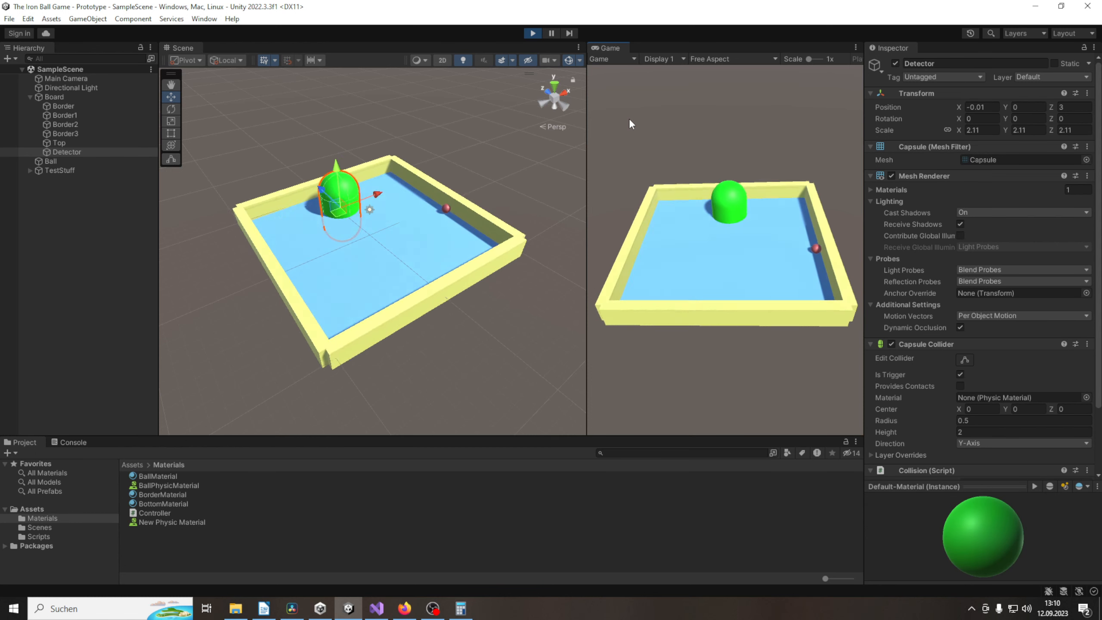
Step: Keep tilting the board in the running game to roll the ball around the Detector capsule and along the borders
{"action": "key", "text": "Right"}
{"action": "key", "text": "Left"}
{"action": "key", "text": "Up"}
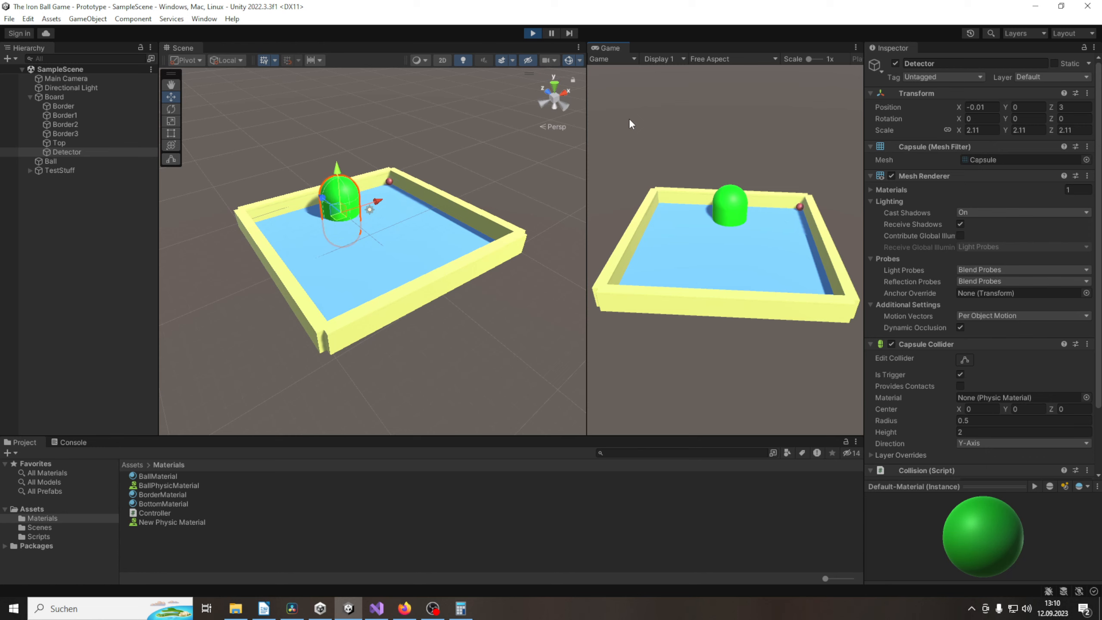
{"action": "key", "text": "Down"}
{"action": "key", "text": "Left"}
{"action": "key", "text": "Up"}
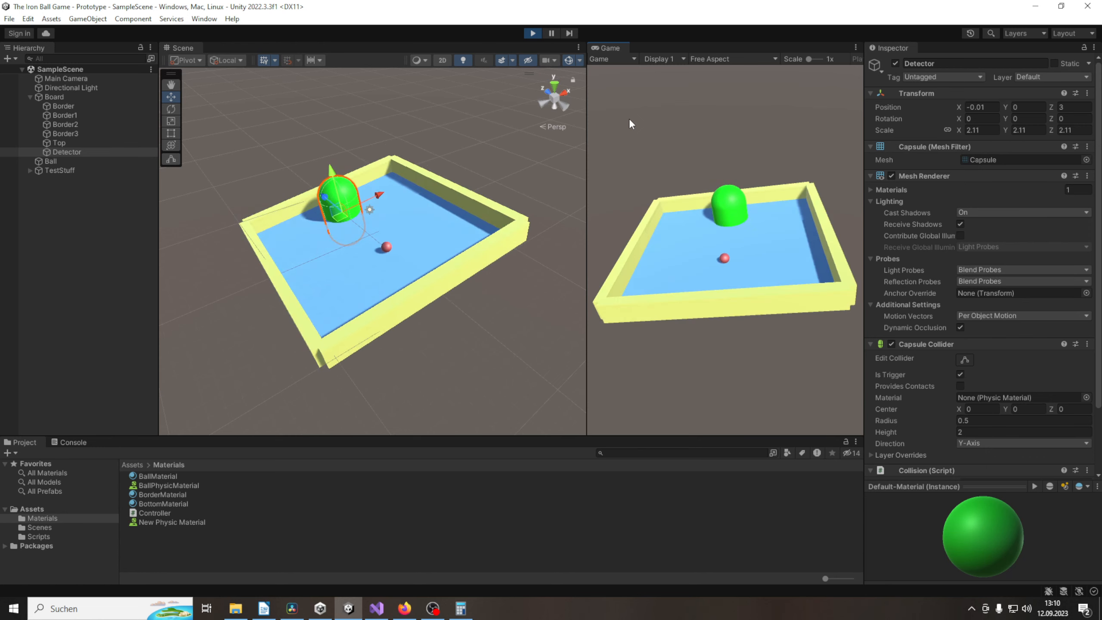
{"action": "key", "text": "Right"}
{"action": "key", "text": "Down"}
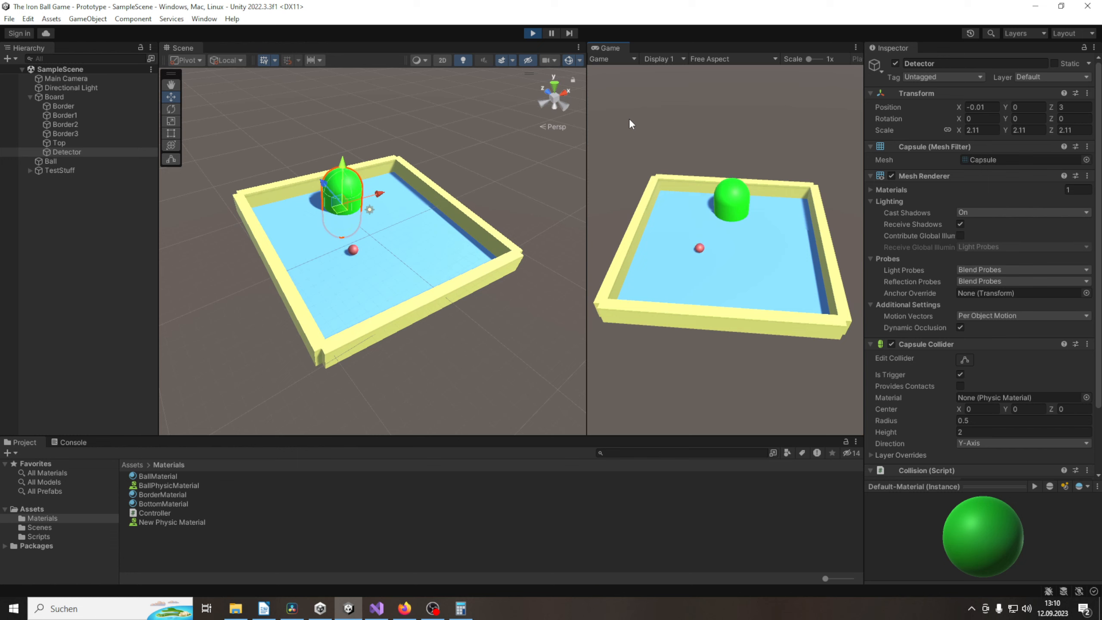
{"action": "key", "text": "Up"}
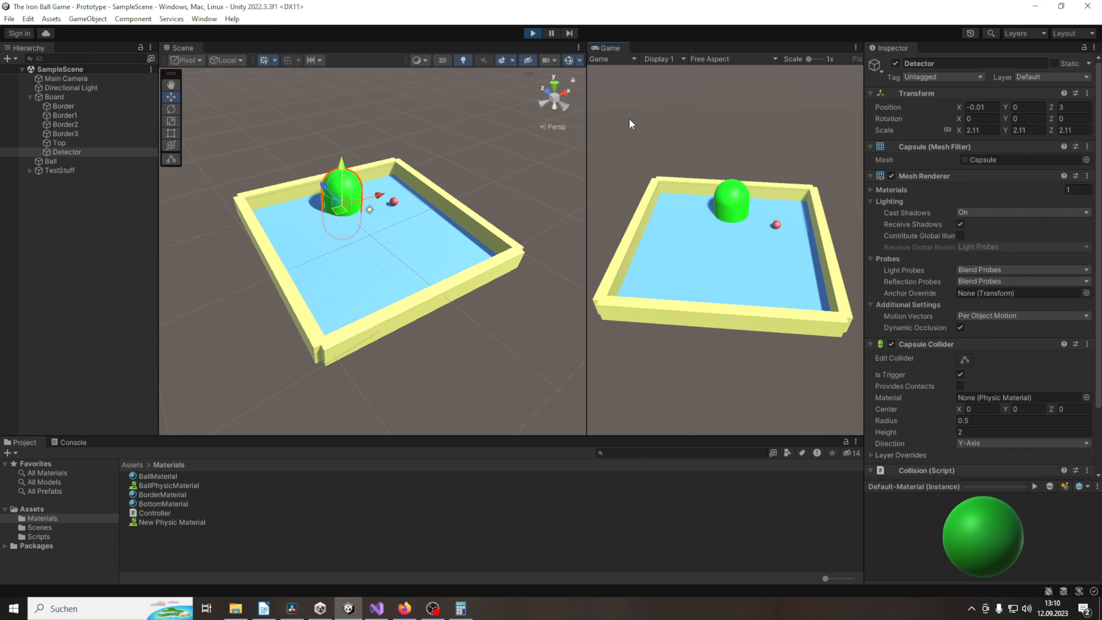
{"action": "key", "text": "Left"}
{"action": "key", "text": "Up"}
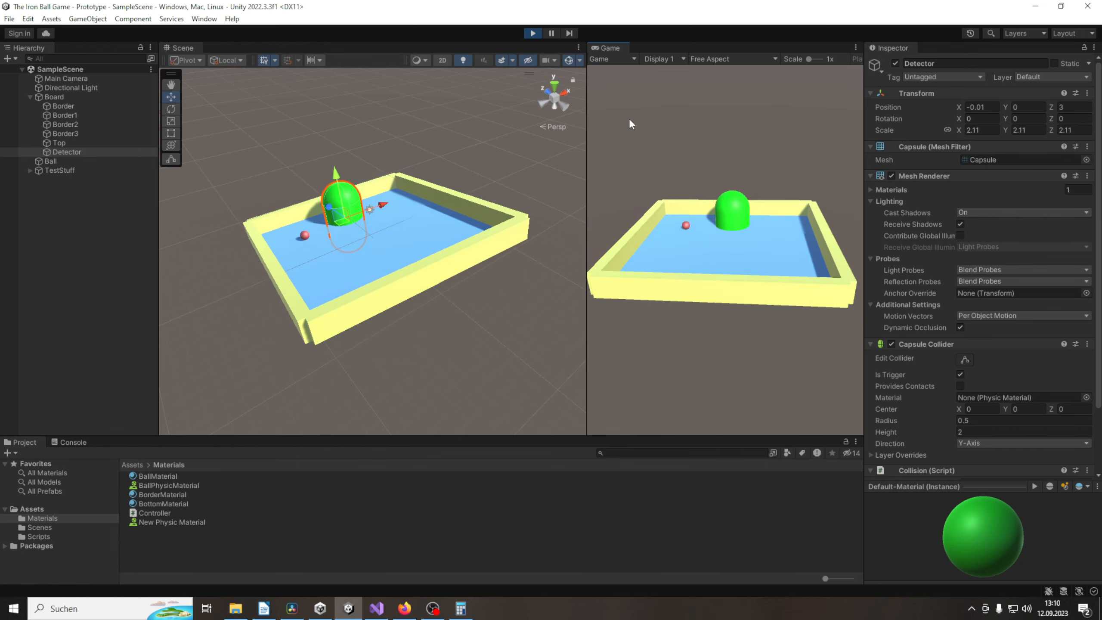
{"action": "key", "text": "Down"}
{"action": "key", "text": "Down"}
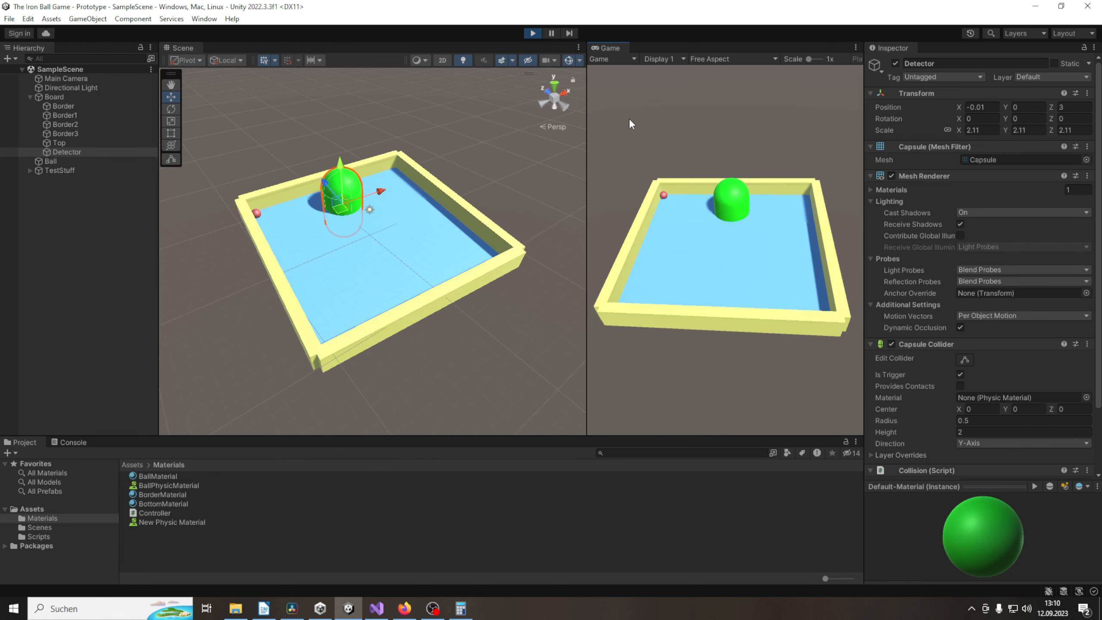
{"action": "key", "text": "Right"}
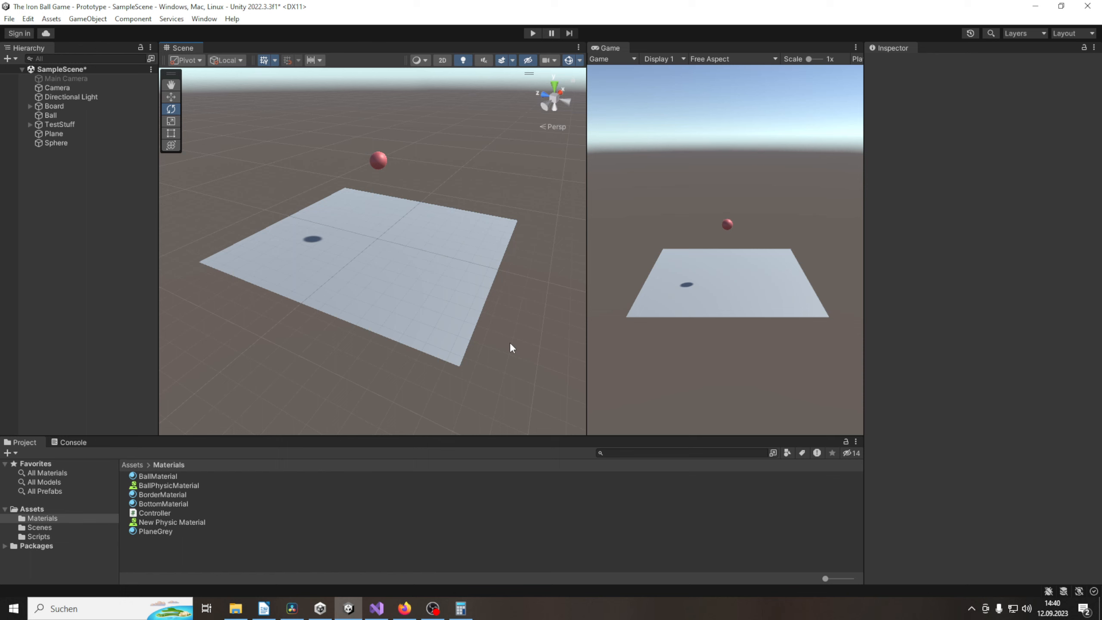
Step: Check the components of the Plane and Sphere, and test-run the game with the Sphere having only a collider
{"action": "left_click", "coordinate": [415, 288]}
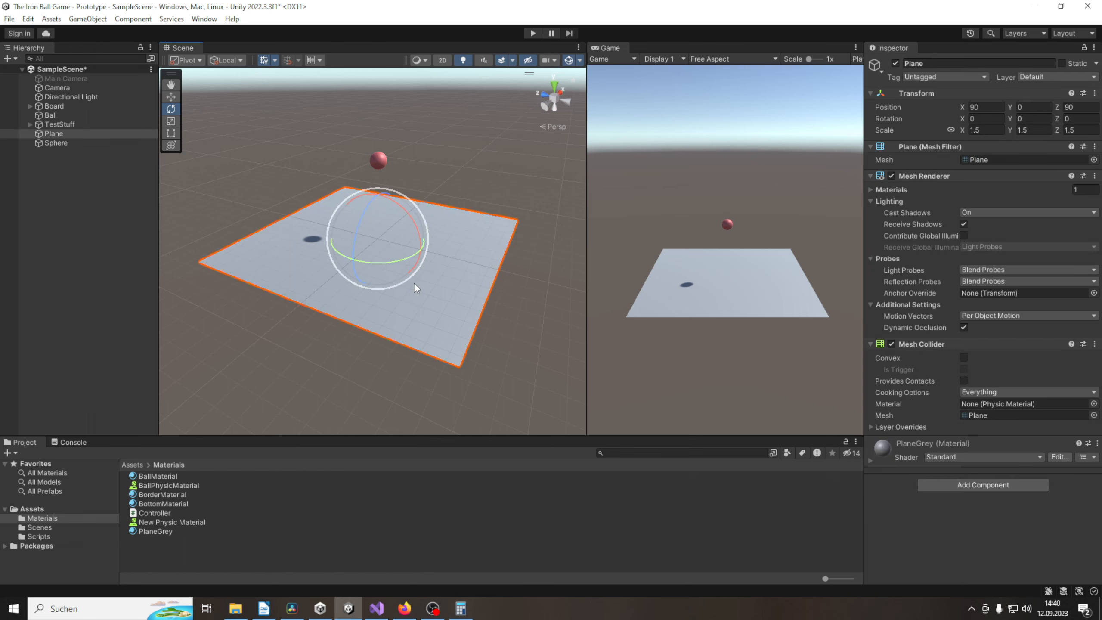
{"action": "left_click", "coordinate": [379, 162]}
{"action": "left_click", "coordinate": [533, 33]}
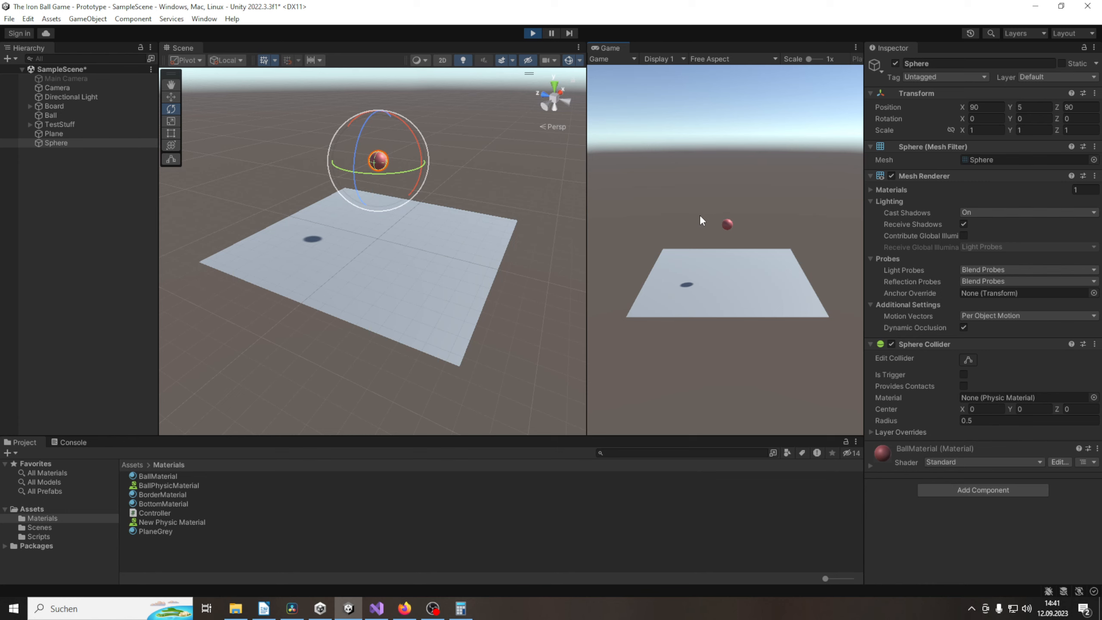
{"action": "left_click", "coordinate": [533, 33]}
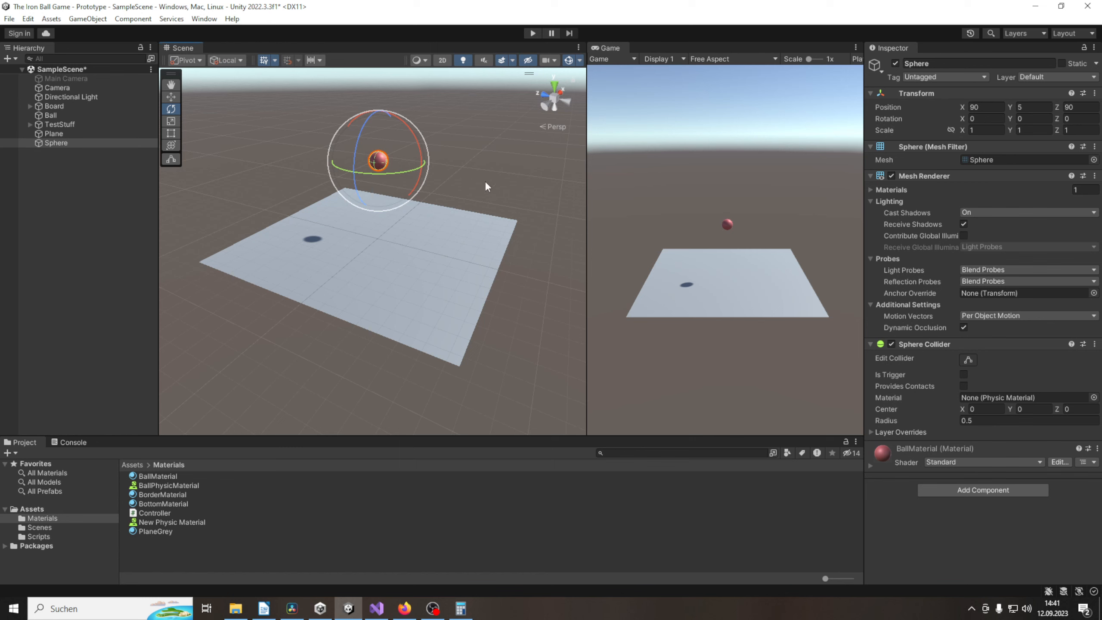
Step: Add a Rigidbody component to the Sphere
{"action": "left_click", "coordinate": [986, 489]}
{"action": "type", "text": "rig"}
{"action": "left_click", "coordinate": [961, 444]}
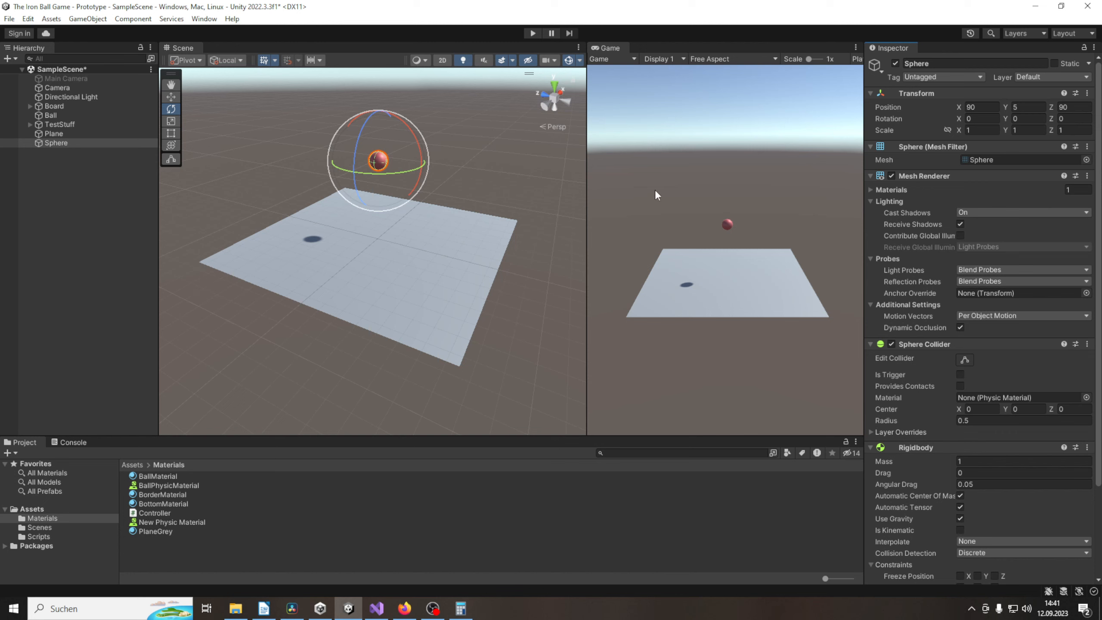
Step: Run the game, tilt the Plane about 3° around X to test how the Sphere reacts, and stop the game
{"action": "left_click", "coordinate": [536, 34]}
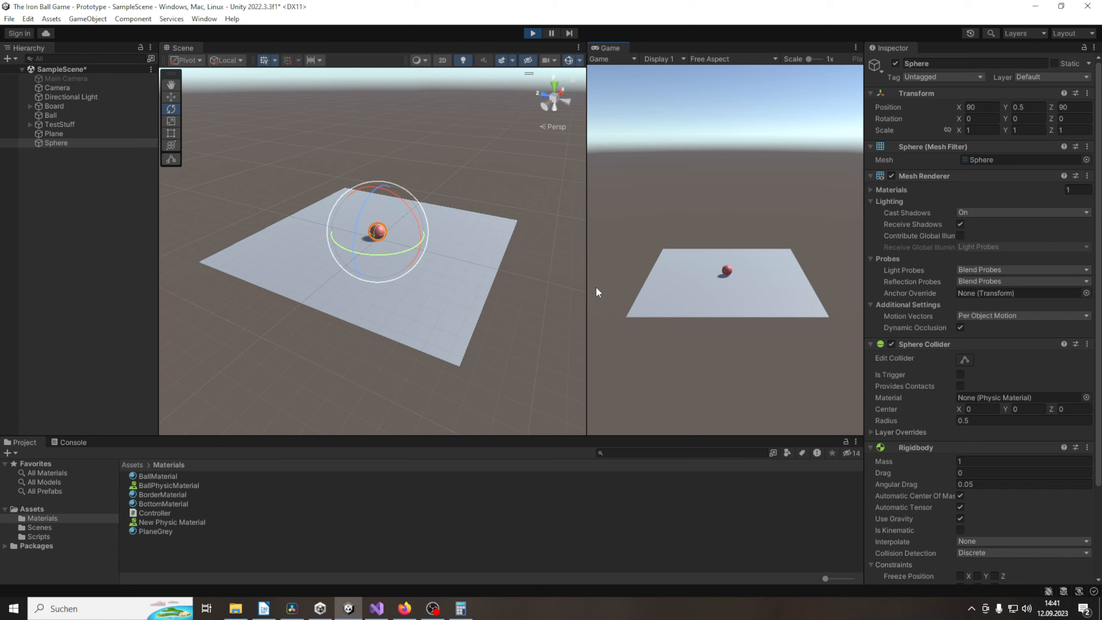
{"action": "left_click", "coordinate": [478, 282]}
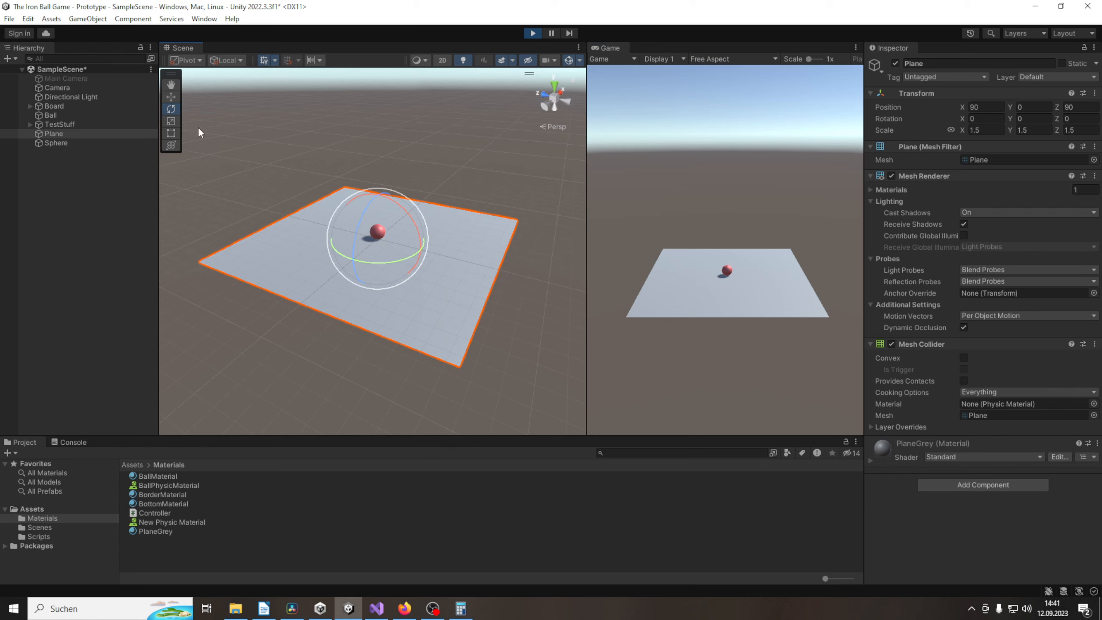
{"action": "mouse_move", "coordinate": [397, 201]}
{"action": "left_mouse_down"}
{"action": "mouse_move", "coordinate": [531, 334]}
{"action": "mouse_move", "coordinate": [405, 190]}
{"action": "mouse_move", "coordinate": [338, 143]}
{"action": "mouse_move", "coordinate": [440, 269]}
{"action": "mouse_move", "coordinate": [396, 197]}
{"action": "left_mouse_up"}
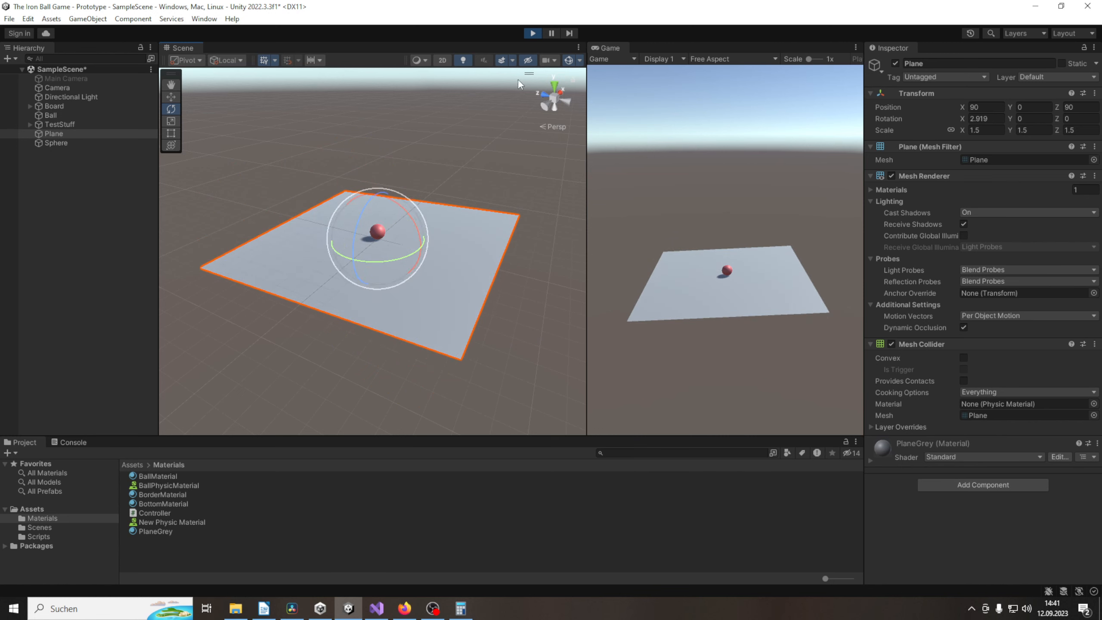
{"action": "left_click", "coordinate": [534, 31]}
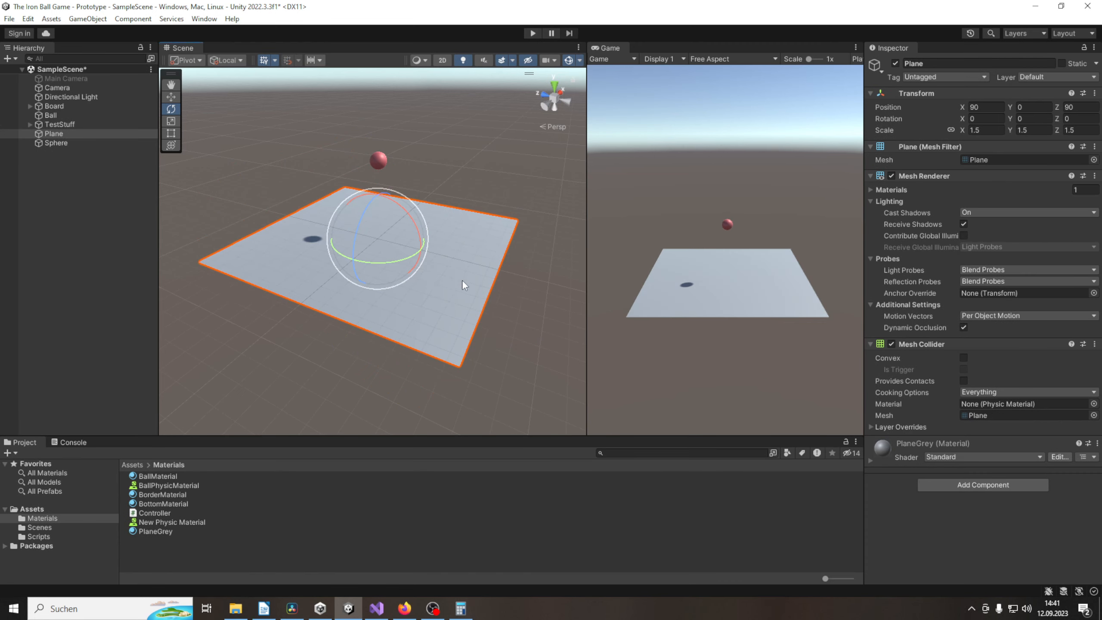
Step: Add a Rigidbody component to the Plane and test it with a short run of the game
{"action": "left_click", "coordinate": [1004, 483]}
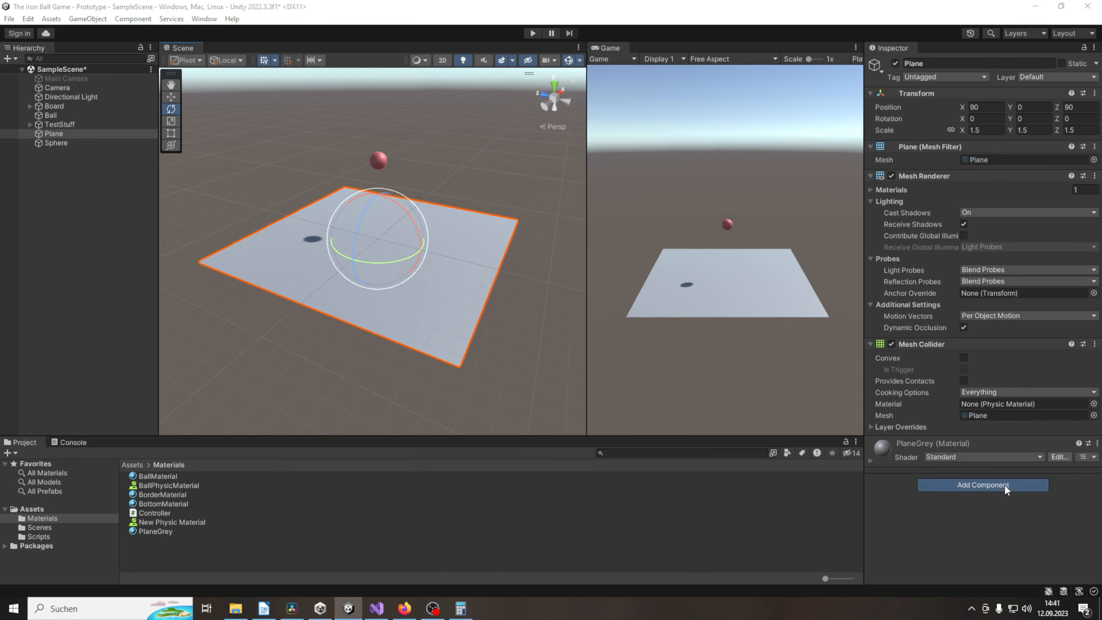
{"action": "left_click", "coordinate": [987, 449]}
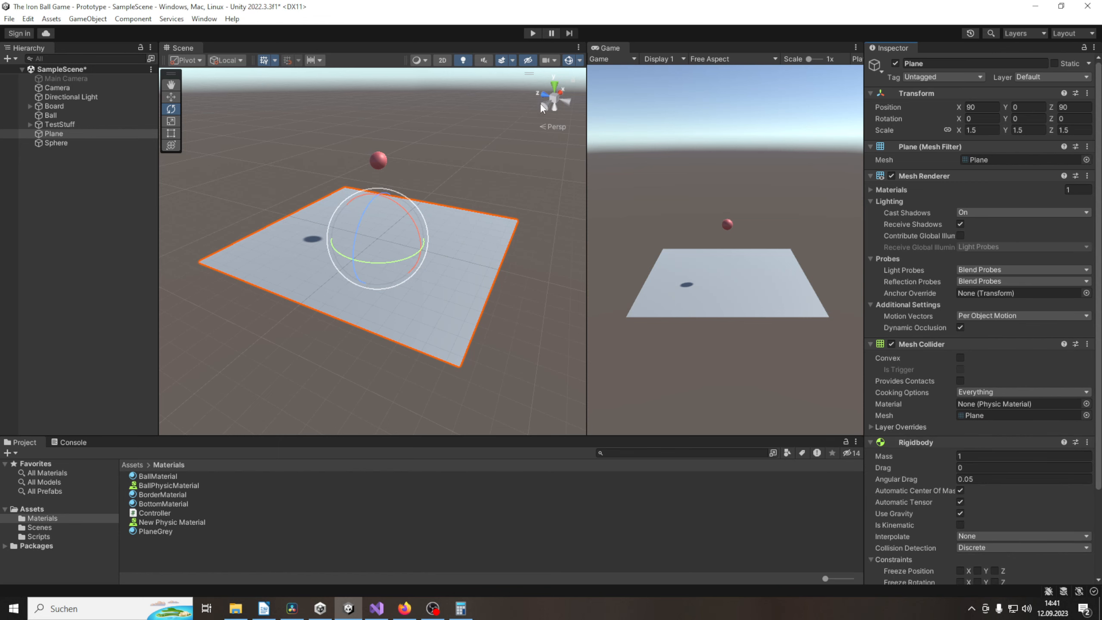
{"action": "left_click", "coordinate": [533, 33]}
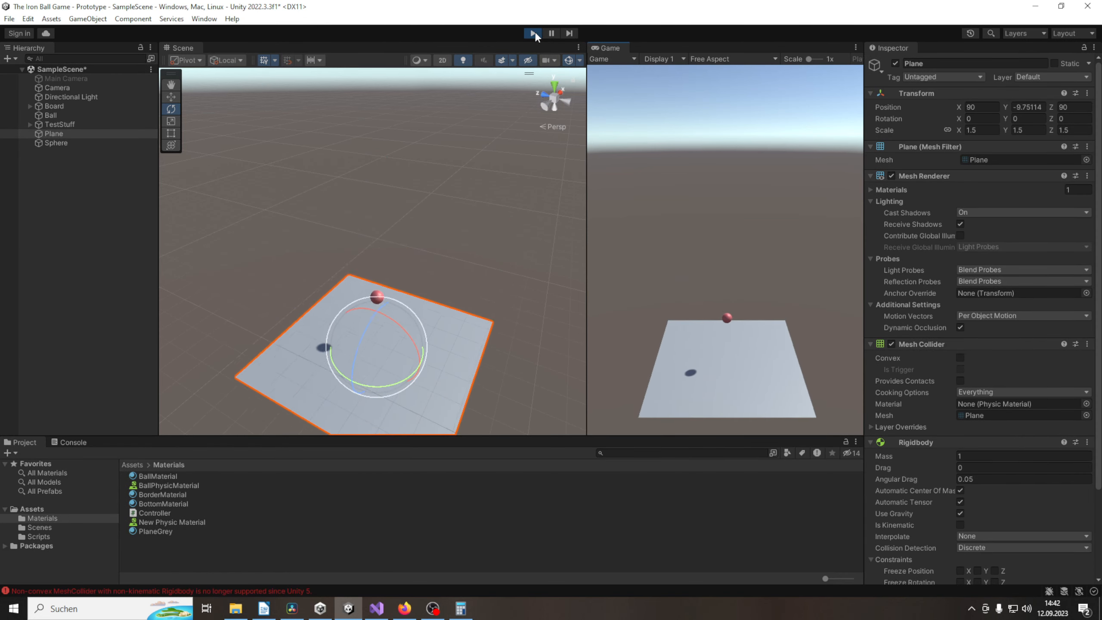
{"action": "left_click", "coordinate": [534, 33]}
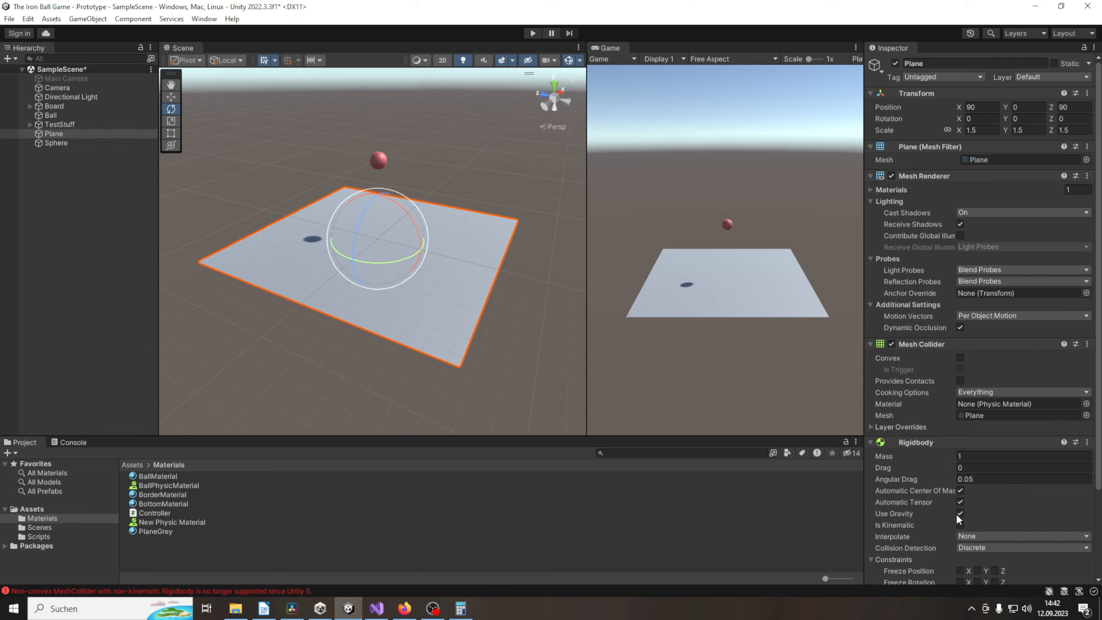
Step: Turn off Use Gravity on the Plane's Rigidbody, test-run the game briefly, and clear the selection
{"action": "left_click", "coordinate": [533, 32]}
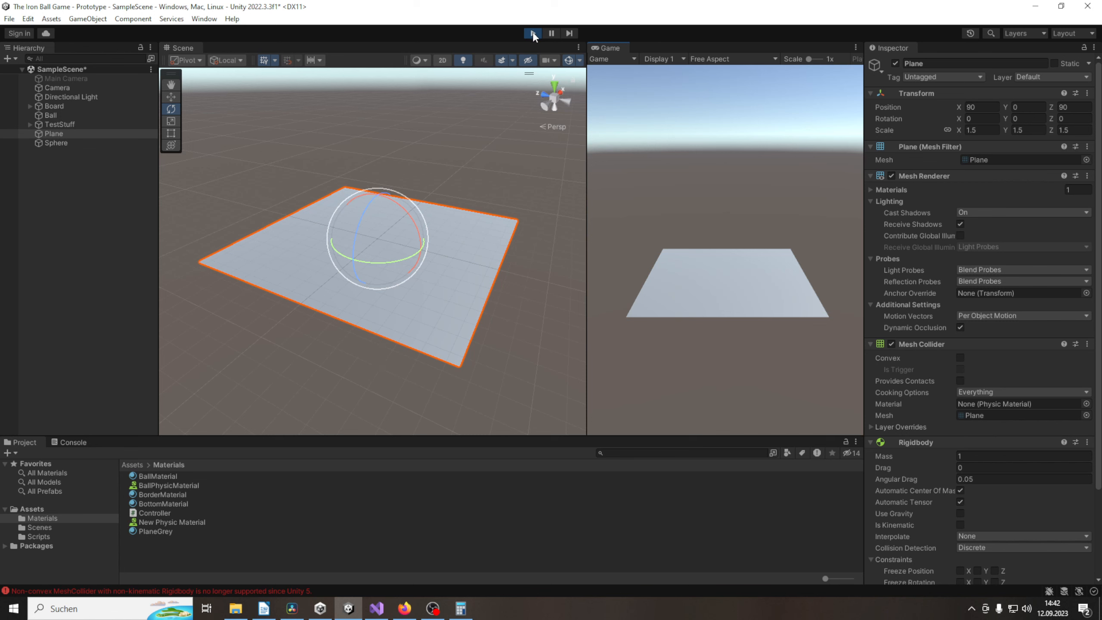
{"action": "left_click", "coordinate": [533, 33]}
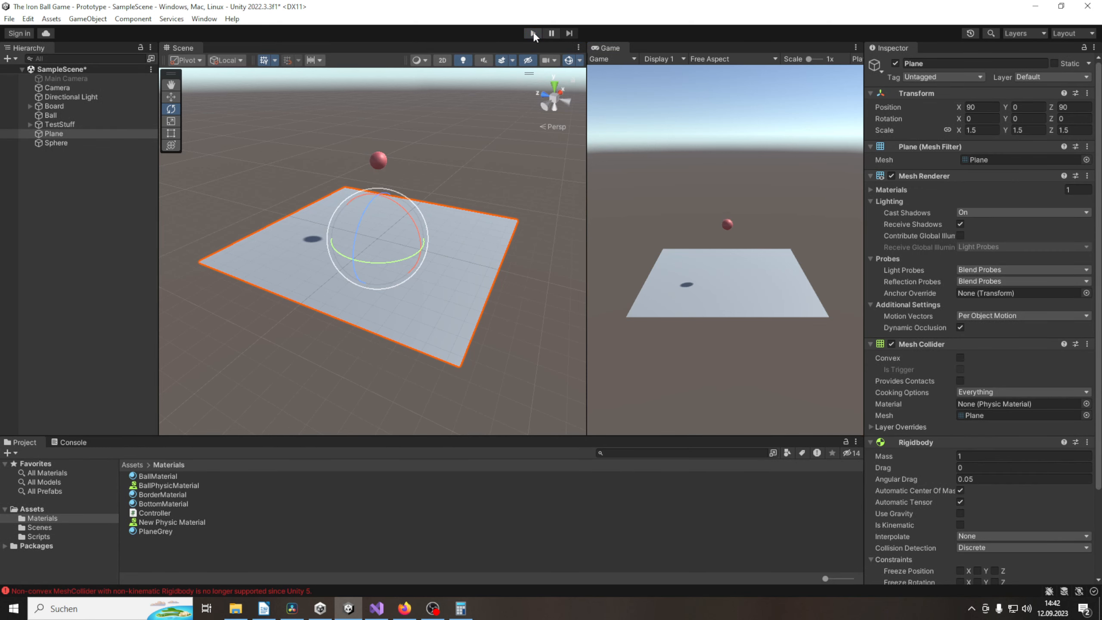
{"action": "left_click", "coordinate": [533, 287]}
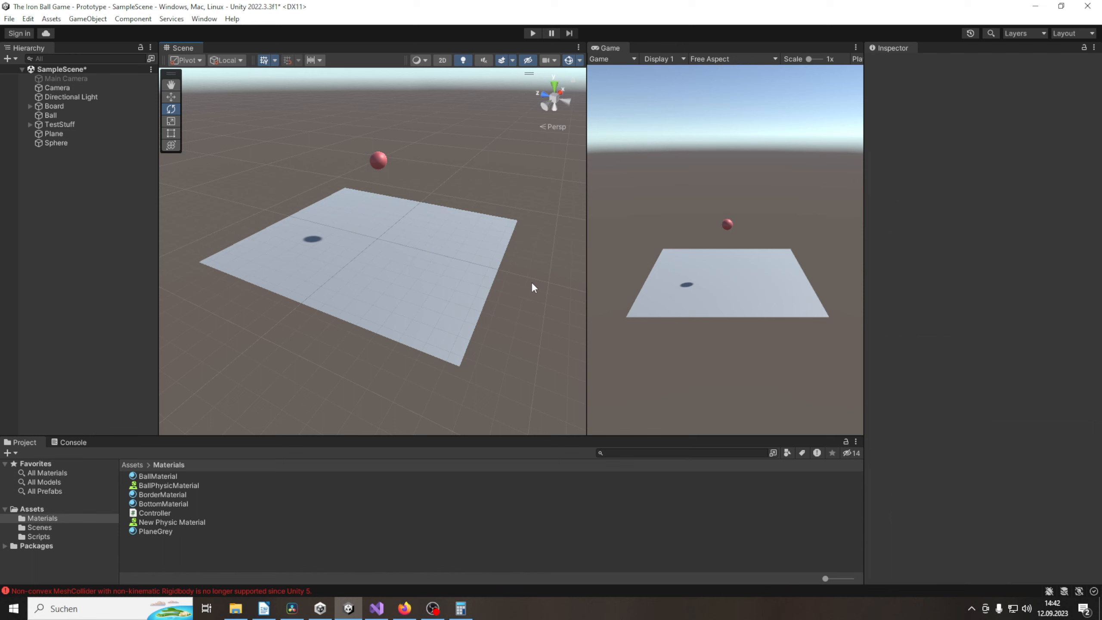
Step: Enable Is Kinematic on the Plane's Rigidbody and run the game, rotating the Plane around X to test the Sphere's movement
{"action": "left_click", "coordinate": [470, 268]}
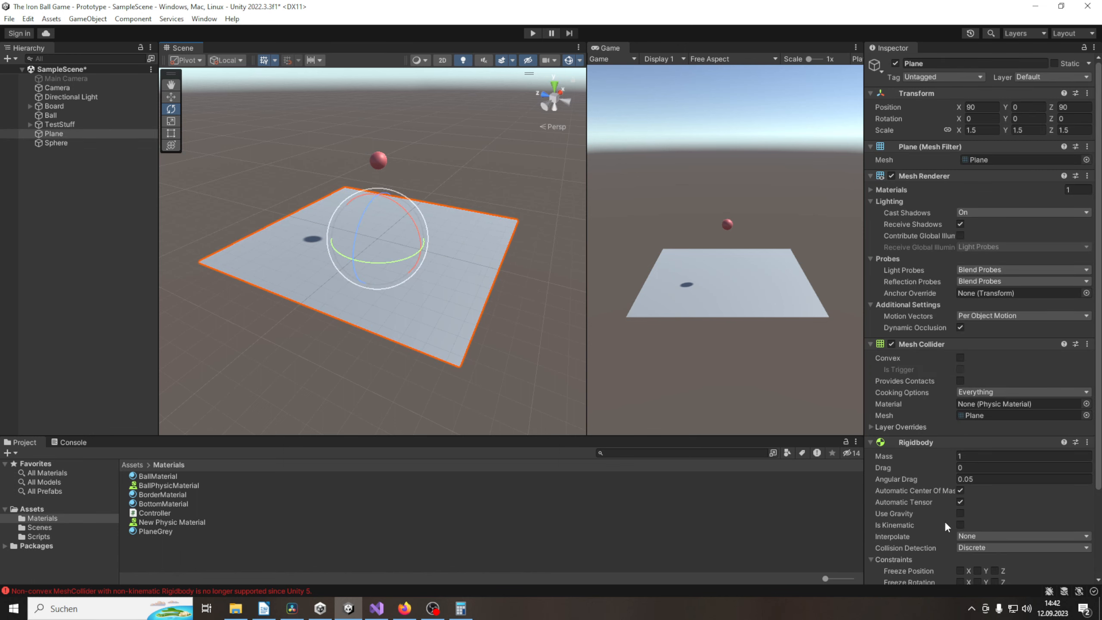
{"action": "left_click", "coordinate": [960, 524]}
{"action": "left_click", "coordinate": [536, 30]}
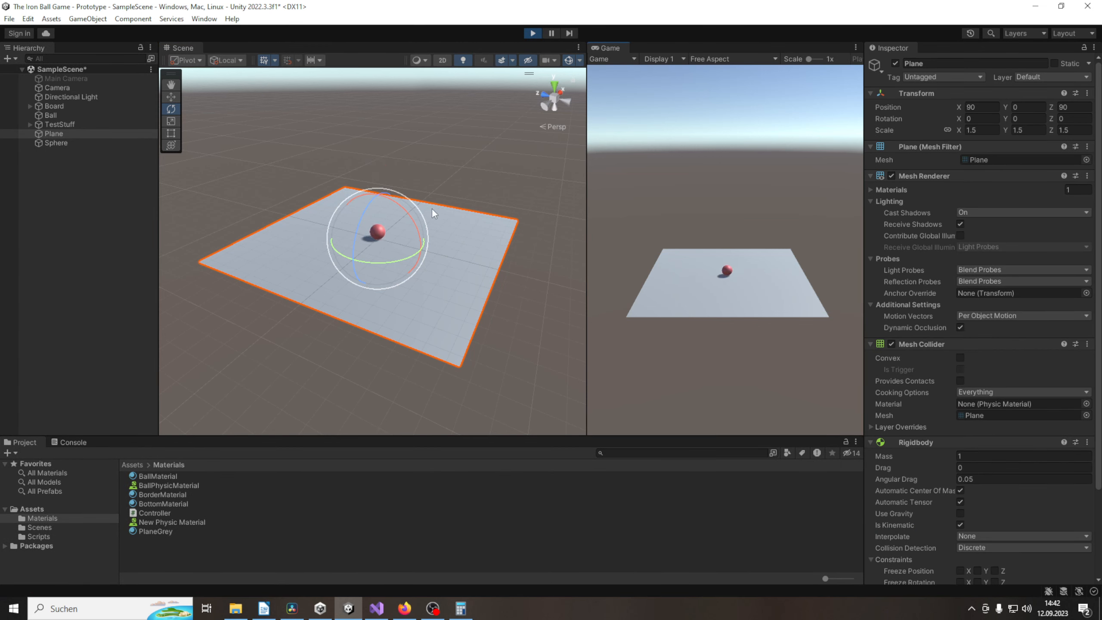
{"action": "left_click_drag", "start_coordinate": [408, 209], "coordinate": [422, 231]}
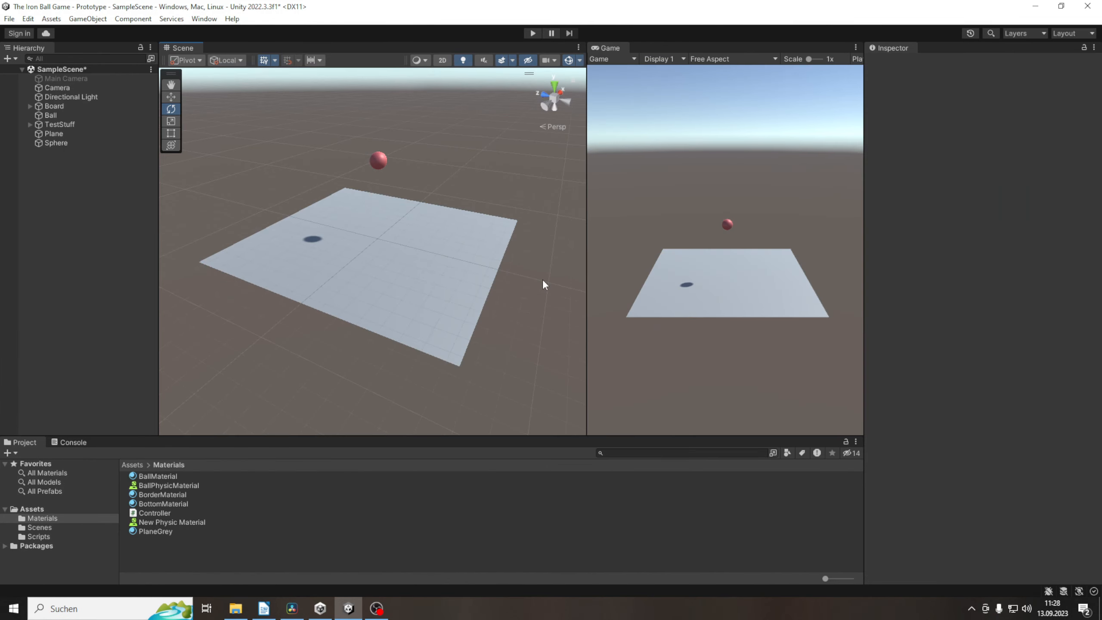
Step: Run the game, quickly tilt the Plane to about 39° around X to test the collision with the Sphere, and stop the game
{"action": "left_click", "coordinate": [531, 34]}
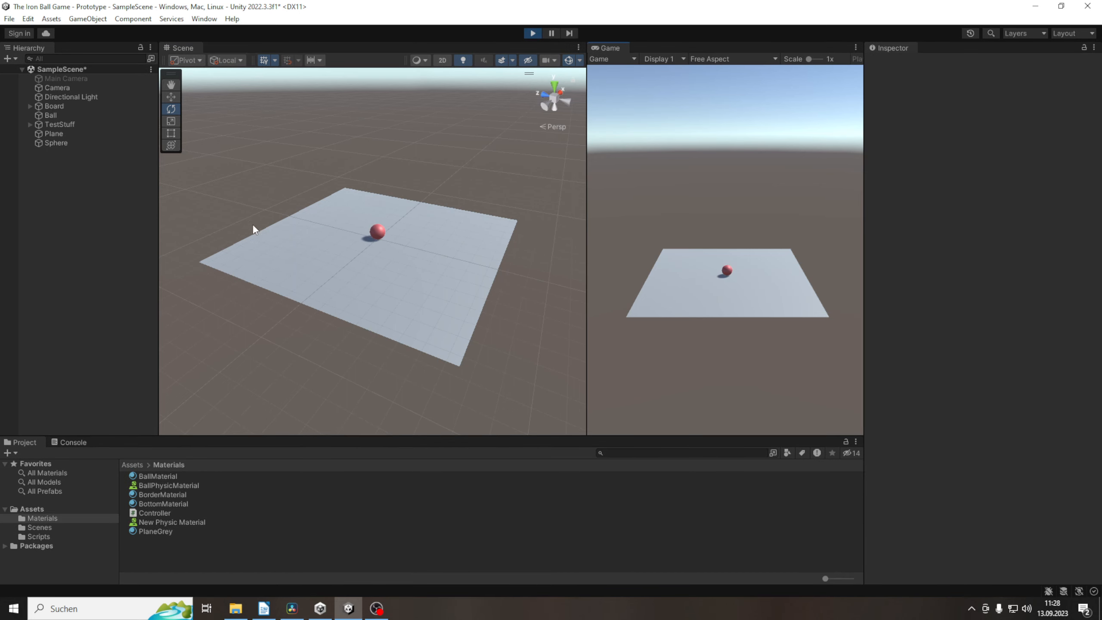
{"action": "left_click", "coordinate": [252, 248]}
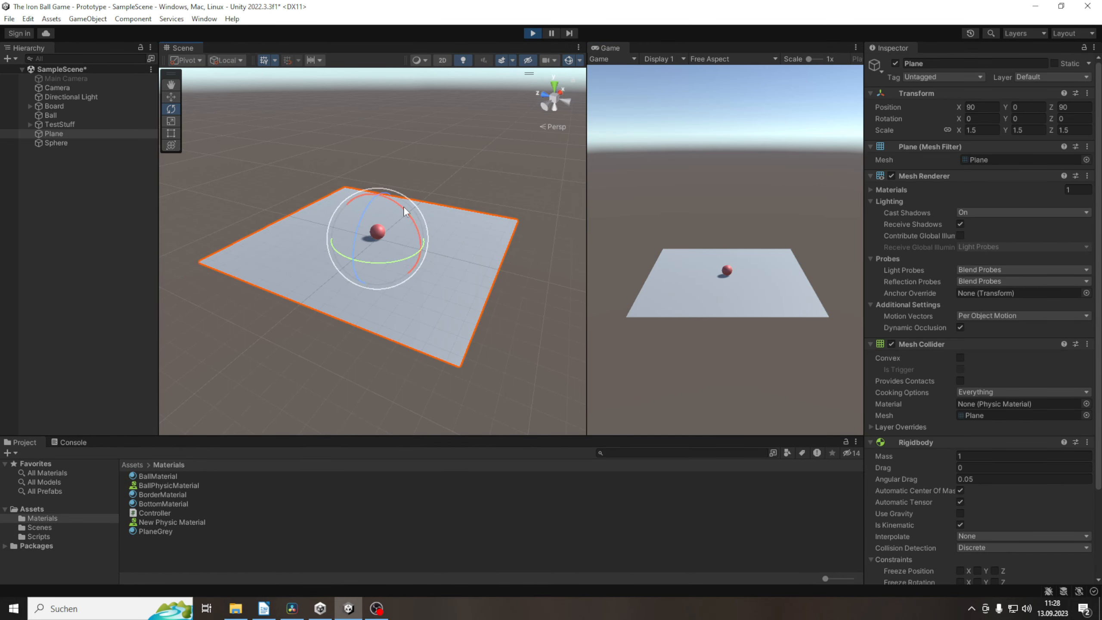
{"action": "left_click_drag", "start_coordinate": [407, 213], "coordinate": [369, 152]}
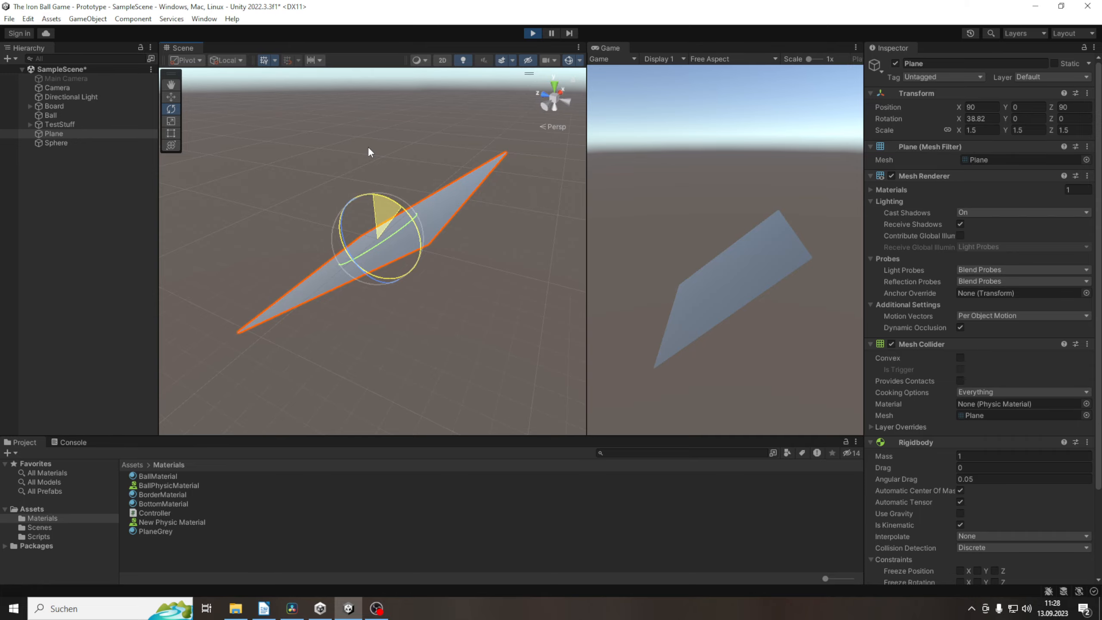
{"action": "left_click_drag", "start_coordinate": [369, 152], "coordinate": [369, 152]}
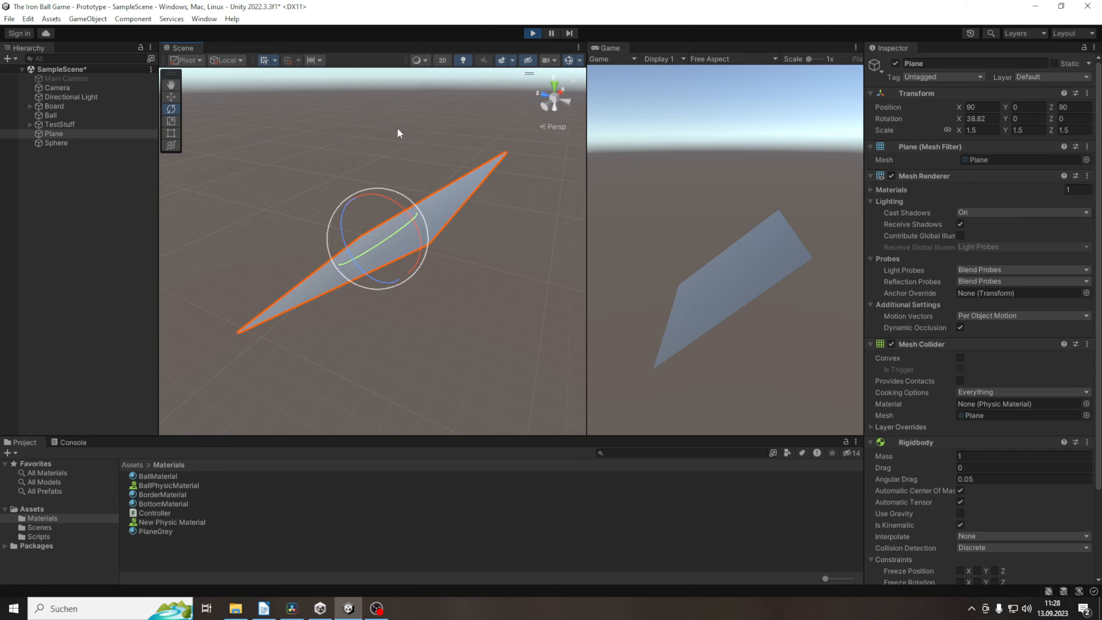
{"action": "left_click", "coordinate": [533, 33]}
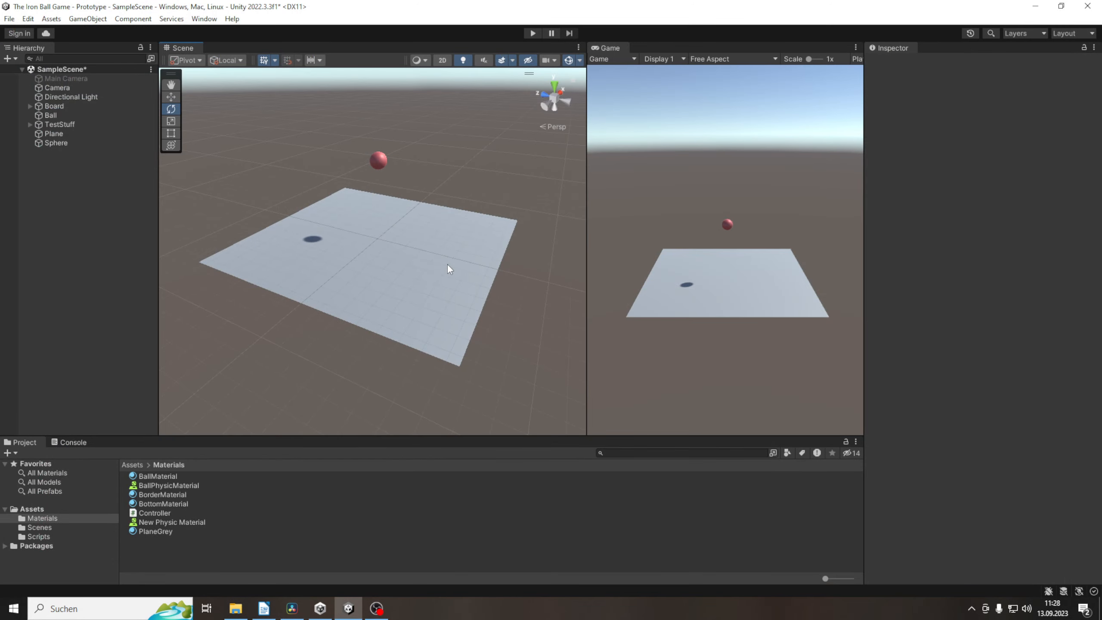
Step: Set the collision detection of the Plane's Rigidbody to Continuous, check the Sphere, and run the game
{"action": "left_click", "coordinate": [449, 267]}
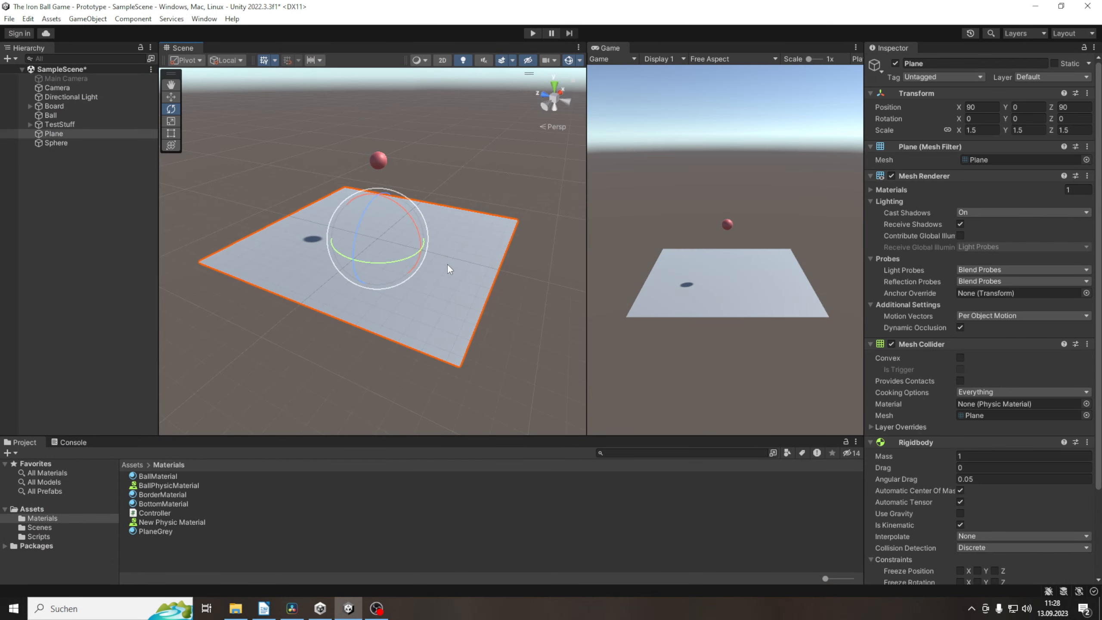
{"action": "left_click", "coordinate": [990, 548]}
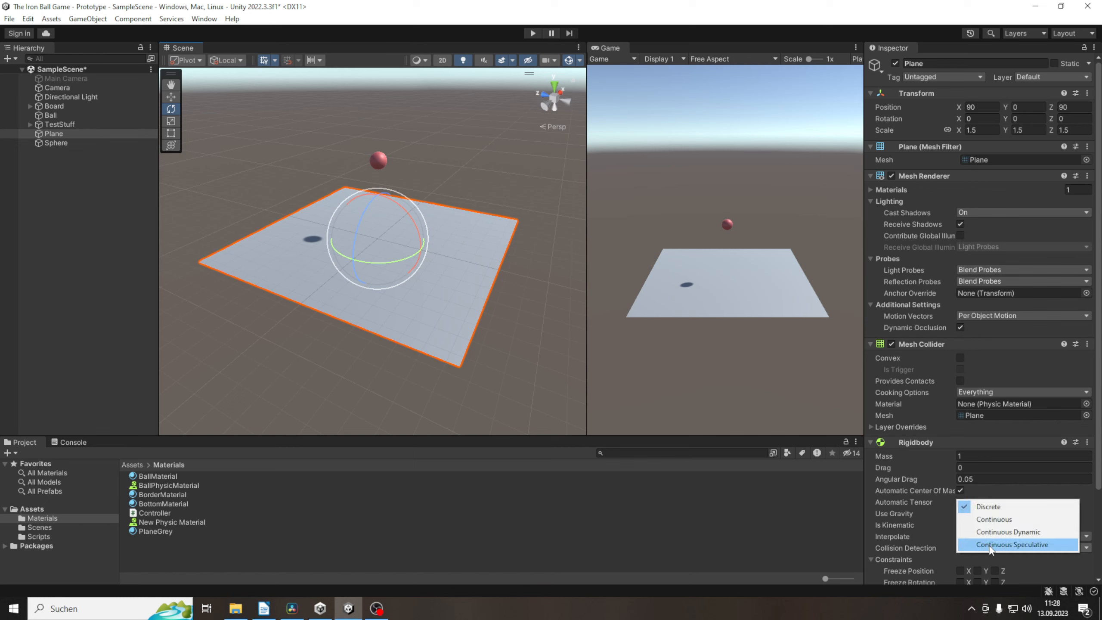
{"action": "left_click", "coordinate": [991, 521]}
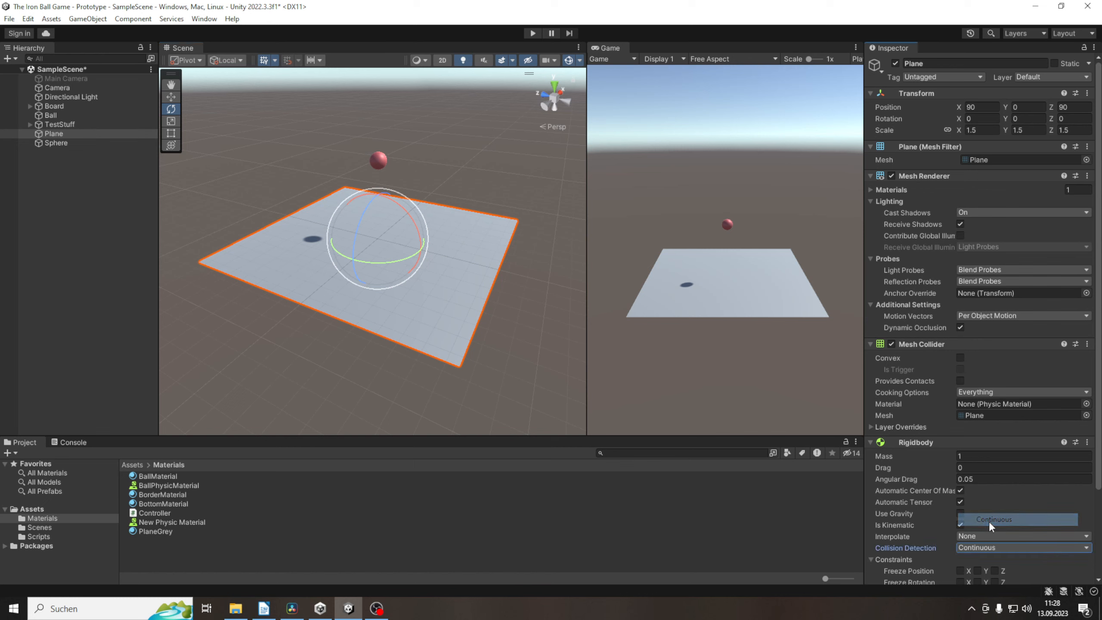
{"action": "left_click", "coordinate": [378, 160]}
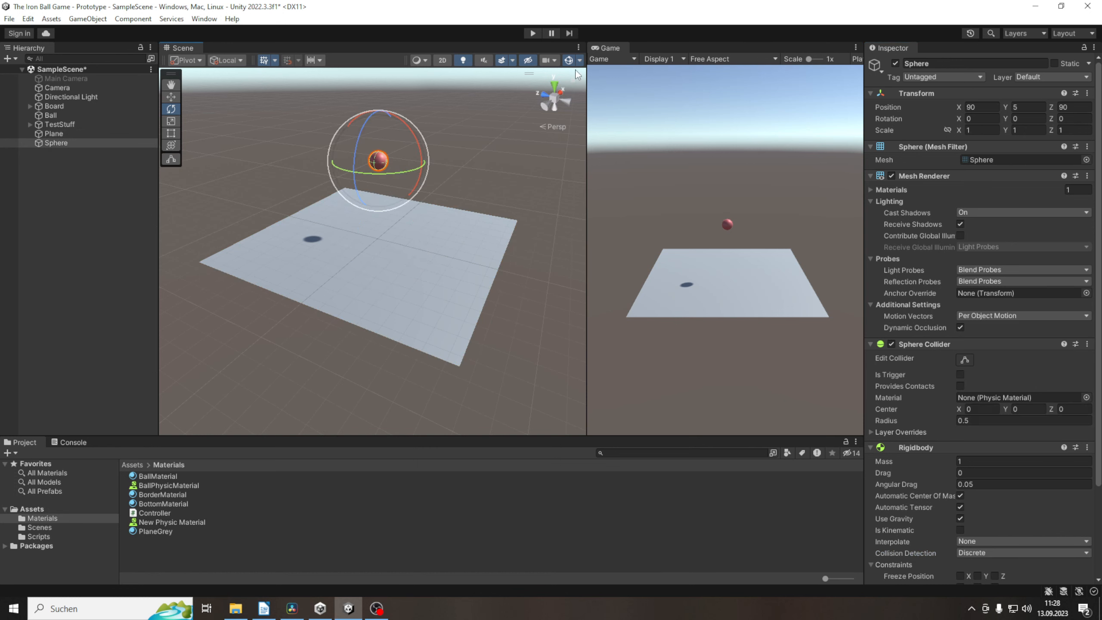
{"action": "left_click", "coordinate": [534, 34]}
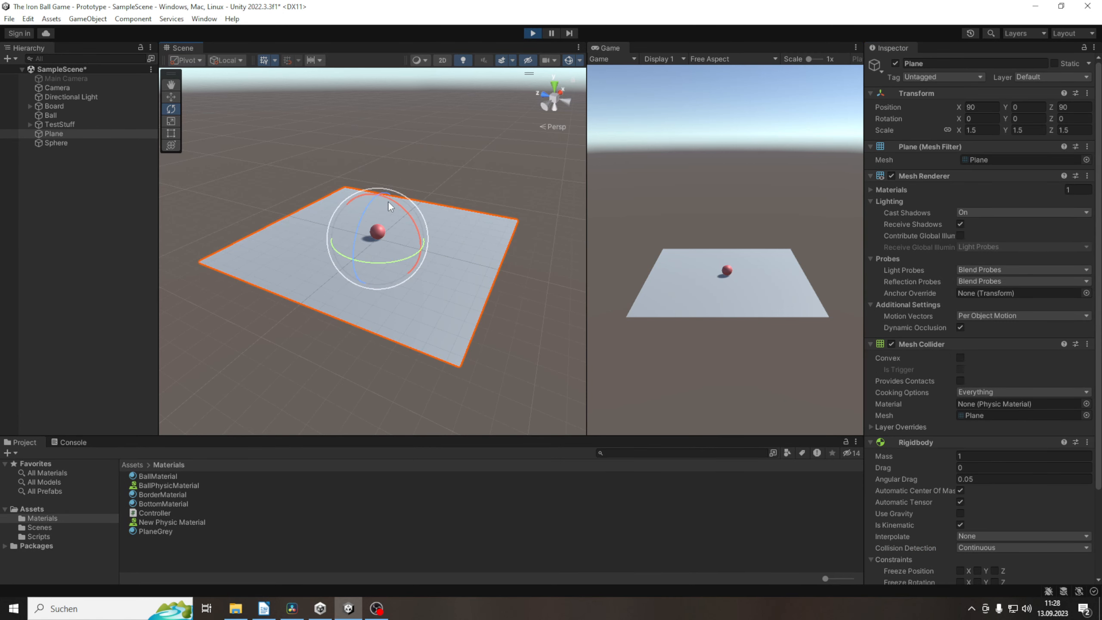
Step: Quickly tilt the Plane in the running game to test its Continuous collision with the Sphere
{"action": "left_click_drag", "start_coordinate": [400, 206], "coordinate": [372, 131]}
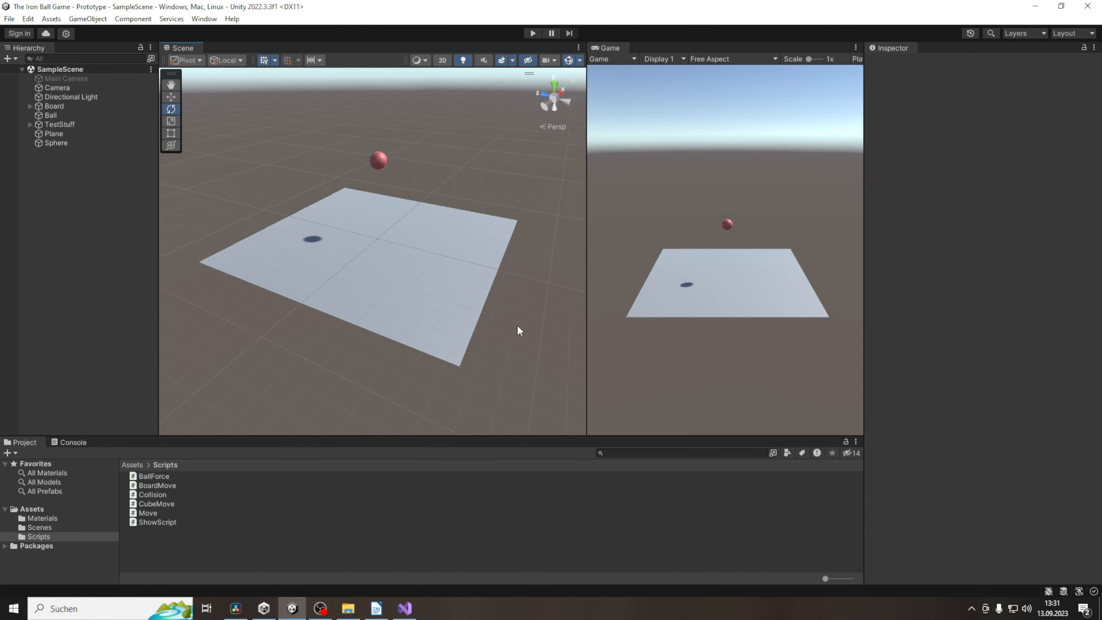
Step: Try moving the Plane and rotating it with the transform tools, undoing each change
{"action": "left_click", "coordinate": [323, 258]}
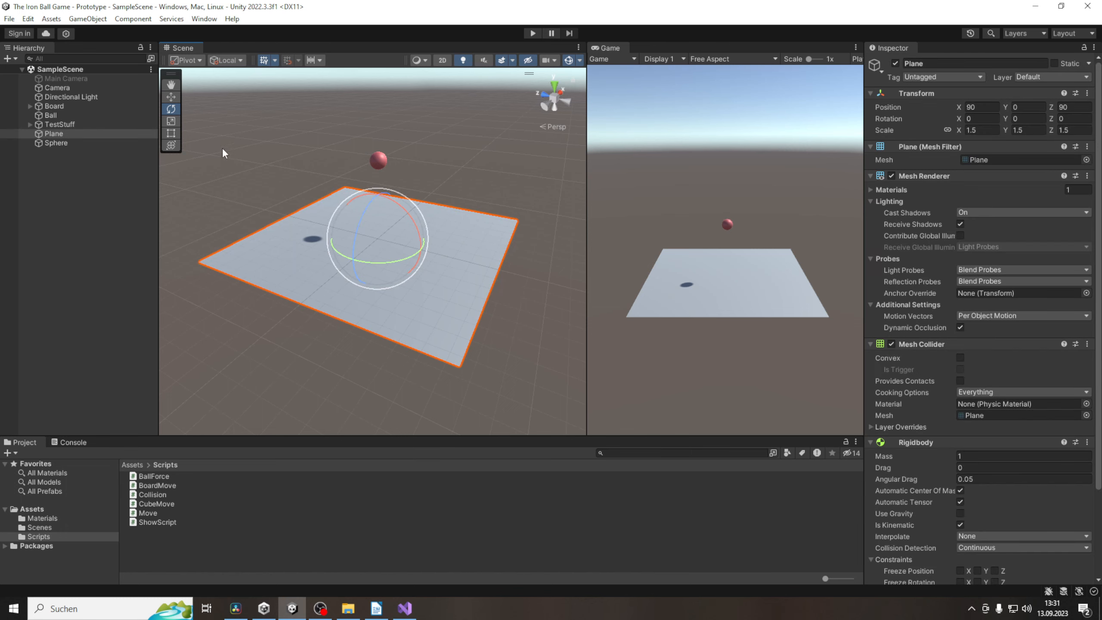
{"action": "left_click", "coordinate": [171, 97]}
{"action": "left_click_drag", "start_coordinate": [385, 246], "coordinate": [372, 264]}
{"action": "key", "text": "ctrl+z"}
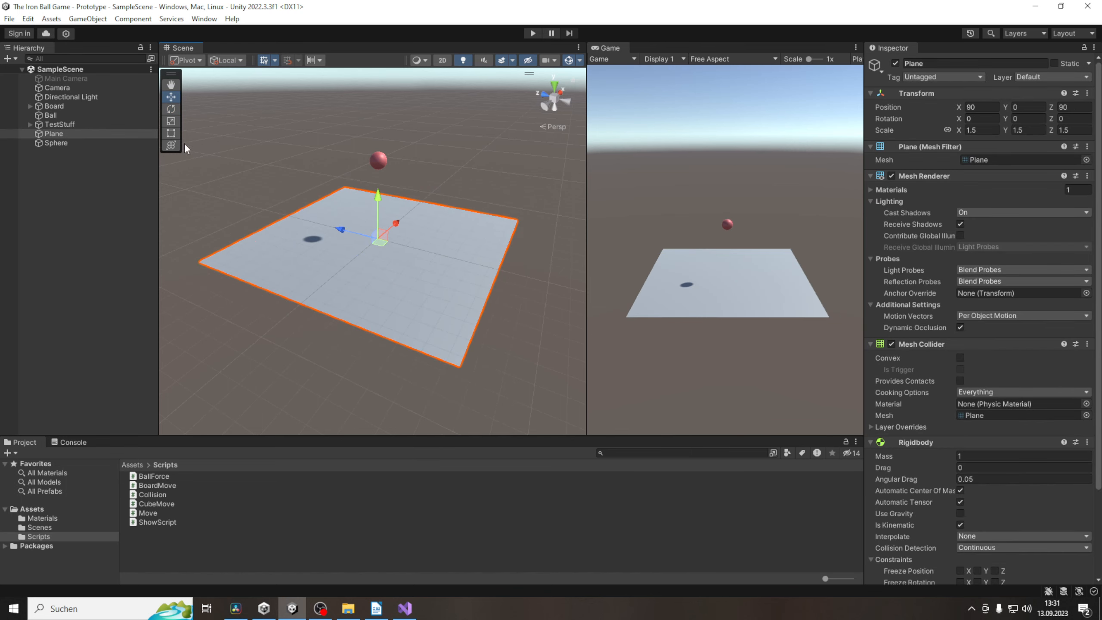
{"action": "left_click", "coordinate": [170, 109]}
{"action": "left_click_drag", "start_coordinate": [416, 261], "coordinate": [402, 179]}
{"action": "key", "text": "ctrl+z"}
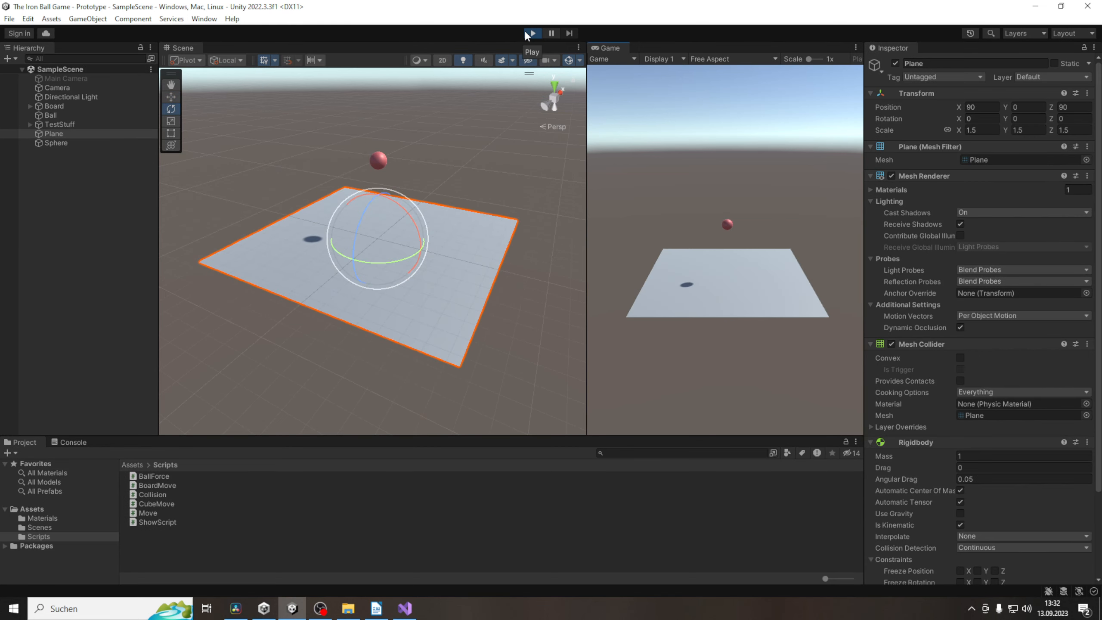
Step: Run the game, rotate the Plane to about -47° around X, and stop the game
{"action": "left_click", "coordinate": [525, 31]}
{"action": "left_click_drag", "start_coordinate": [420, 238], "coordinate": [469, 277]}
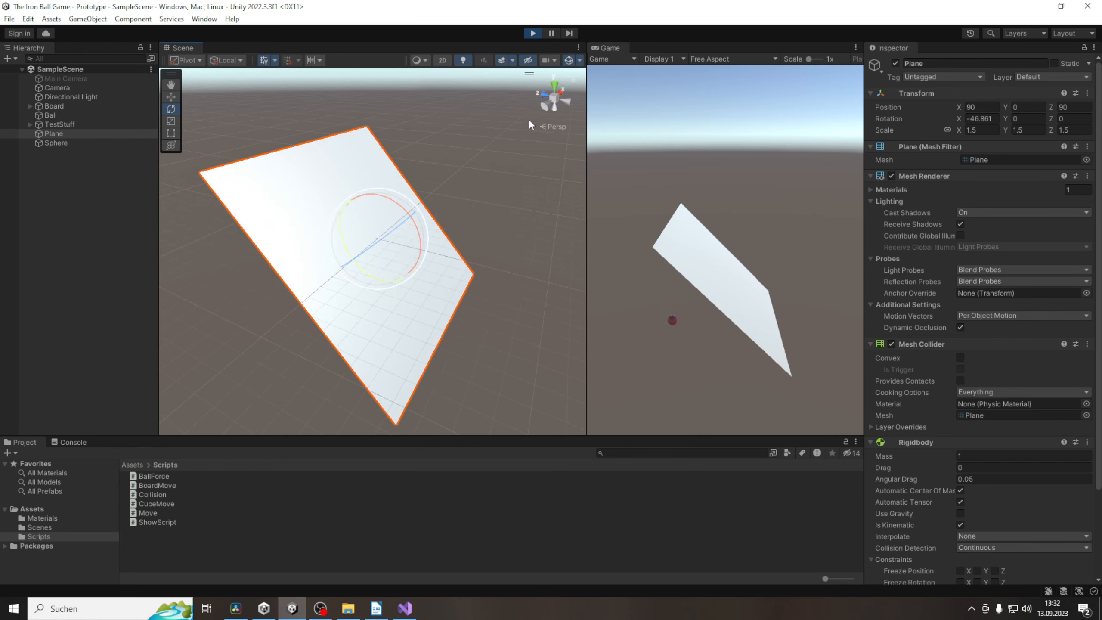
{"action": "left_click", "coordinate": [533, 33]}
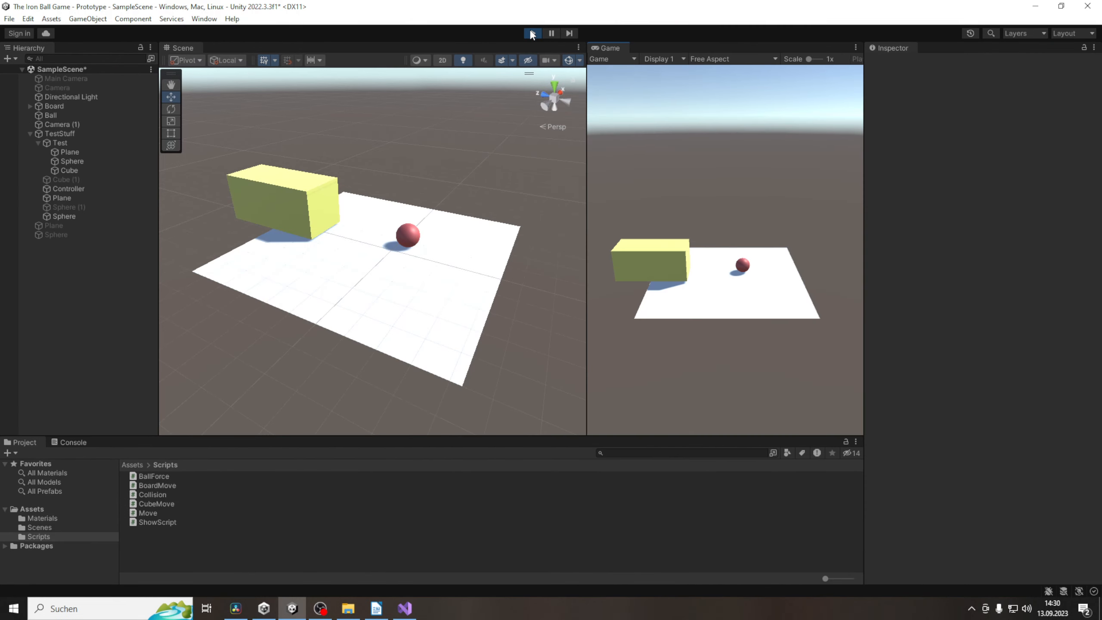
Step: Compare the Rigidbody settings of the Test group's Plane, Sphere and Cube at runtime, and move the Cube along Z into the Sphere
{"action": "left_click", "coordinate": [464, 275]}
{"action": "left_click", "coordinate": [464, 274]}
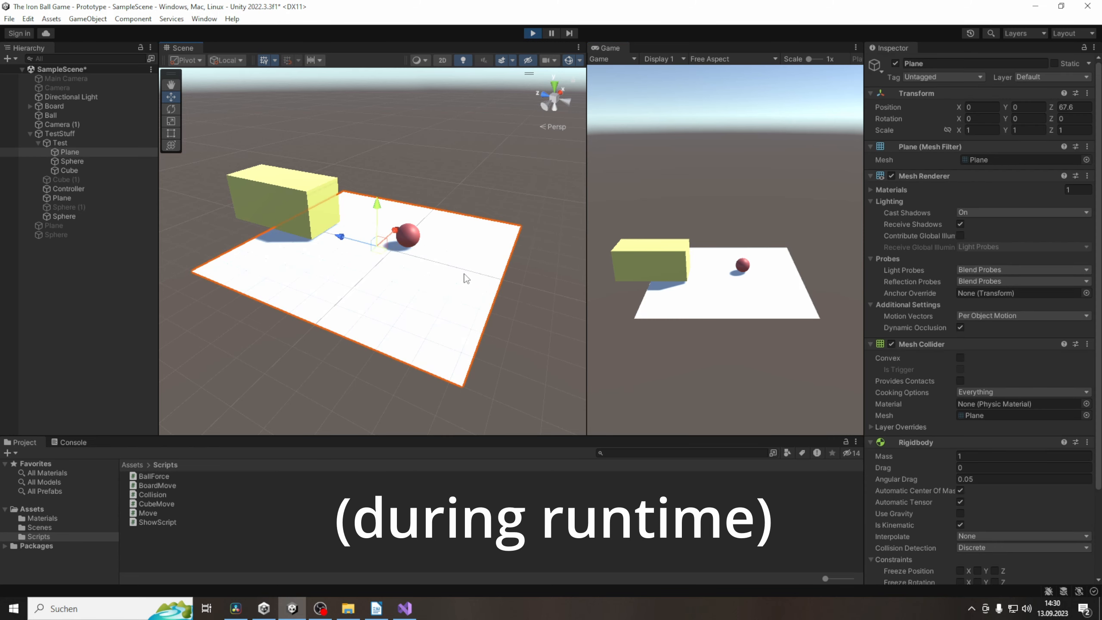
{"action": "left_click", "coordinate": [414, 235]}
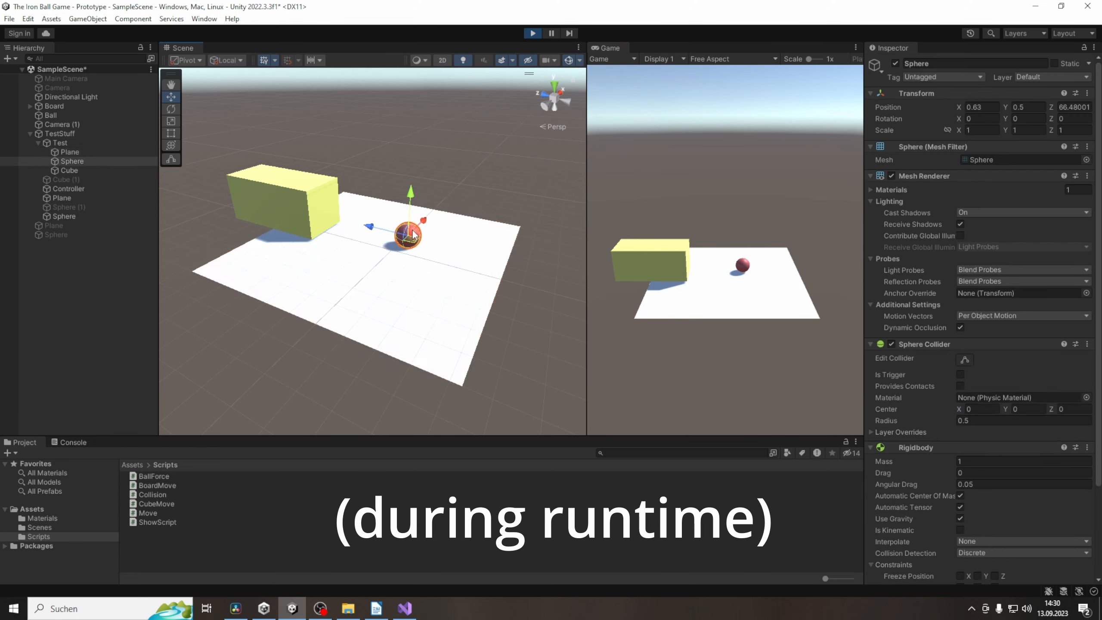
{"action": "left_click", "coordinate": [305, 186]}
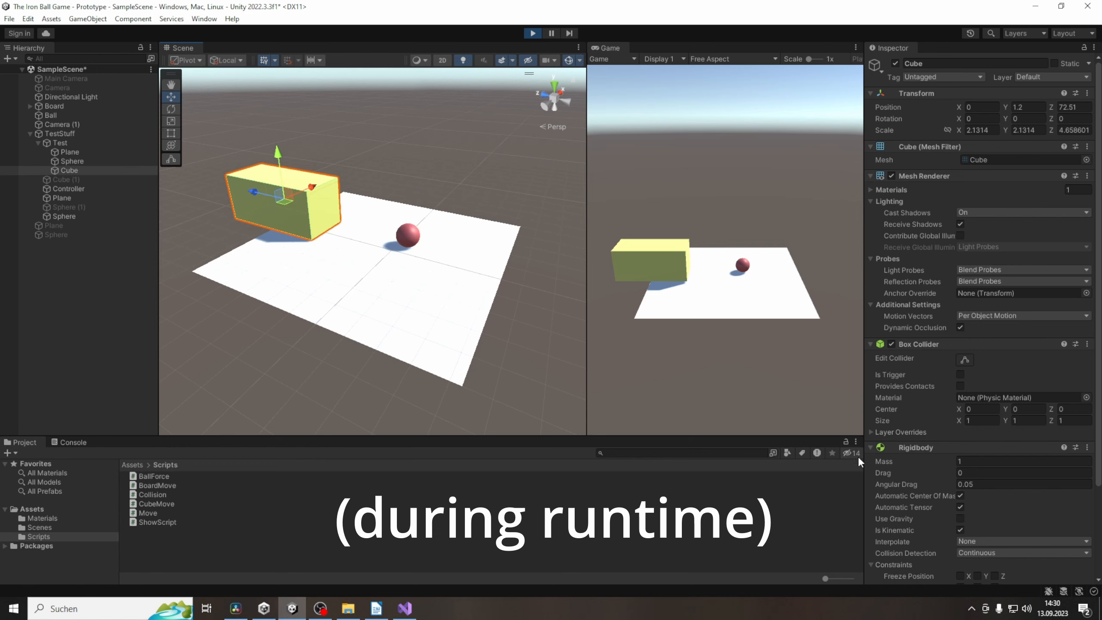
{"action": "left_click", "coordinate": [411, 238]}
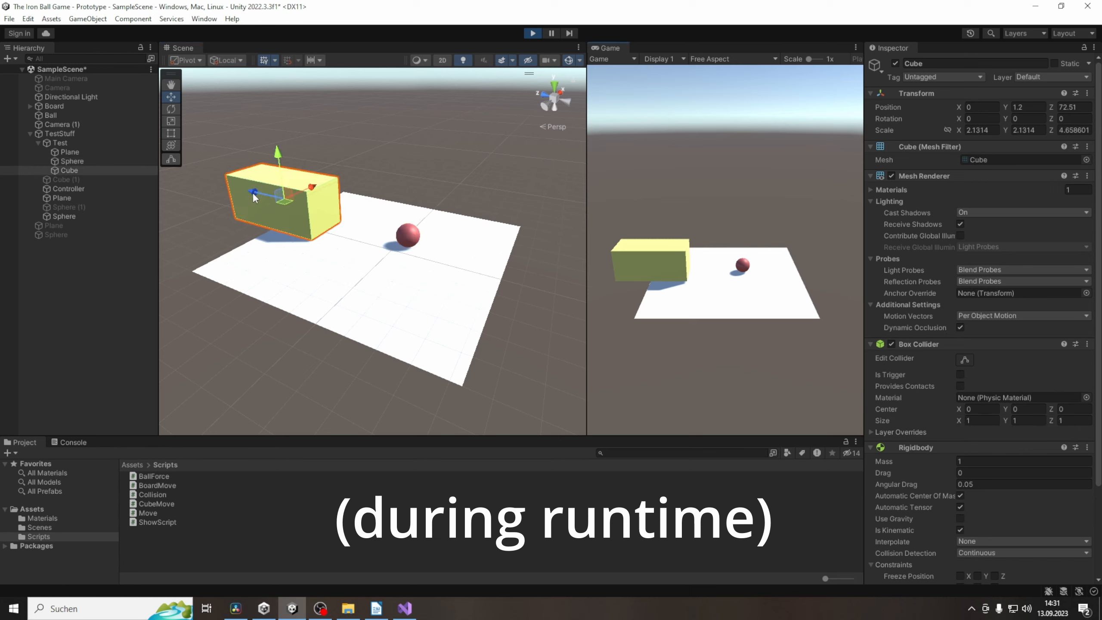
{"action": "left_click_drag", "start_coordinate": [255, 197], "coordinate": [379, 254]}
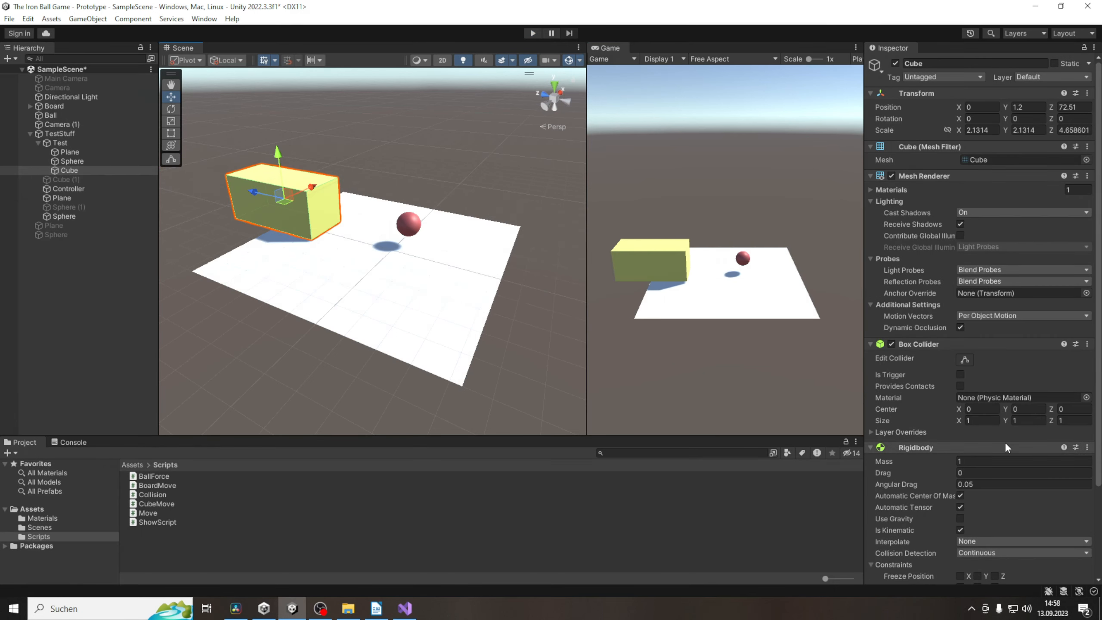
Step: Add the Cube Move script component to the Test group's Cube
{"action": "scroll", "coordinate": [1005, 443], "scroll_direction": "down", "scroll_amount": 3}
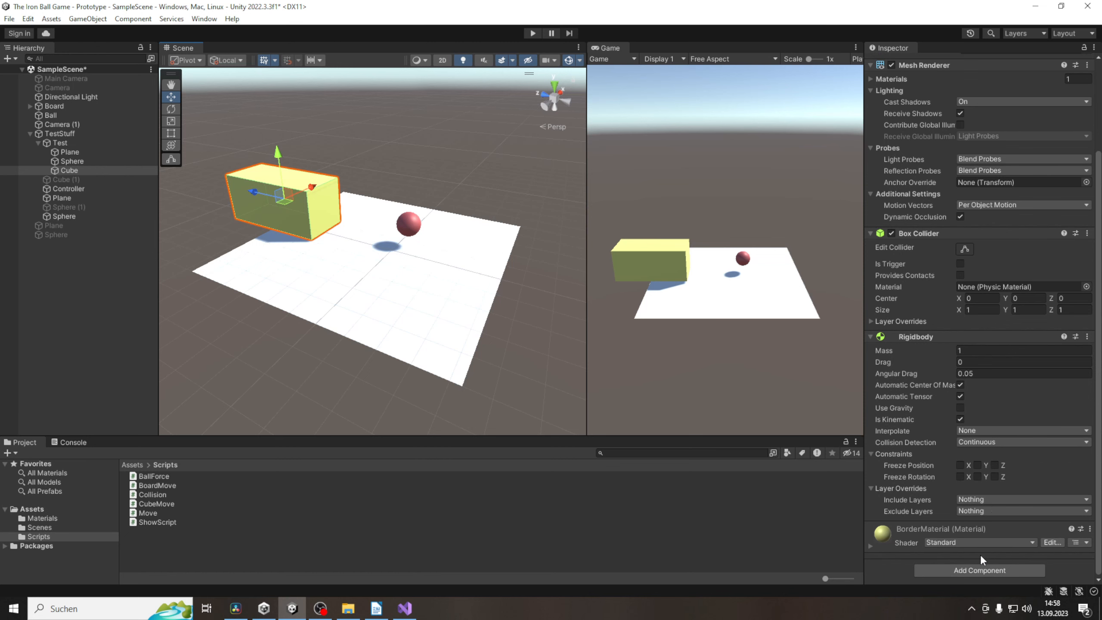
{"action": "left_click", "coordinate": [979, 570]}
{"action": "left_click", "coordinate": [950, 445]}
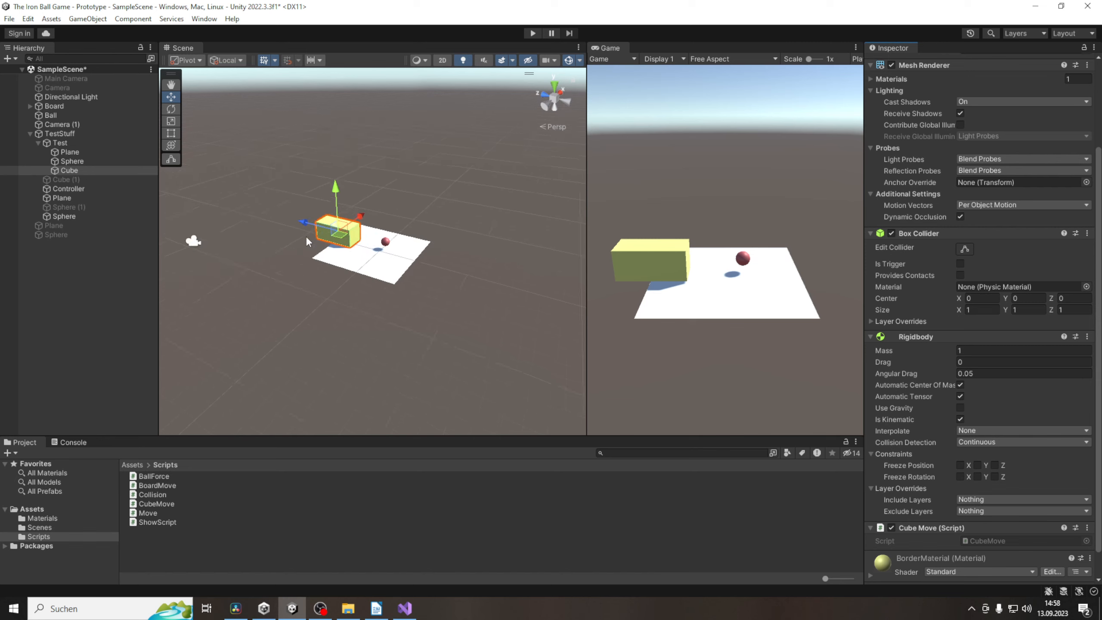
Step: Move the Cube far away from the Plane along Z, select the Test group's Sphere, and run the game
{"action": "scroll", "coordinate": [306, 237], "scroll_direction": "down", "scroll_amount": 8}
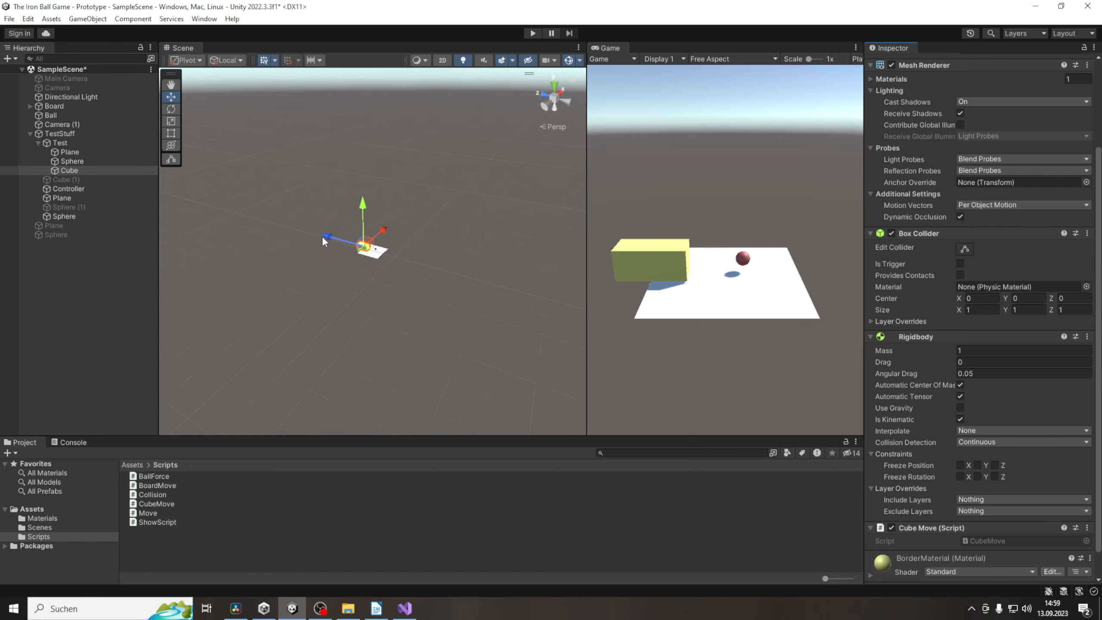
{"action": "left_click_drag", "start_coordinate": [325, 236], "coordinate": [179, 195]}
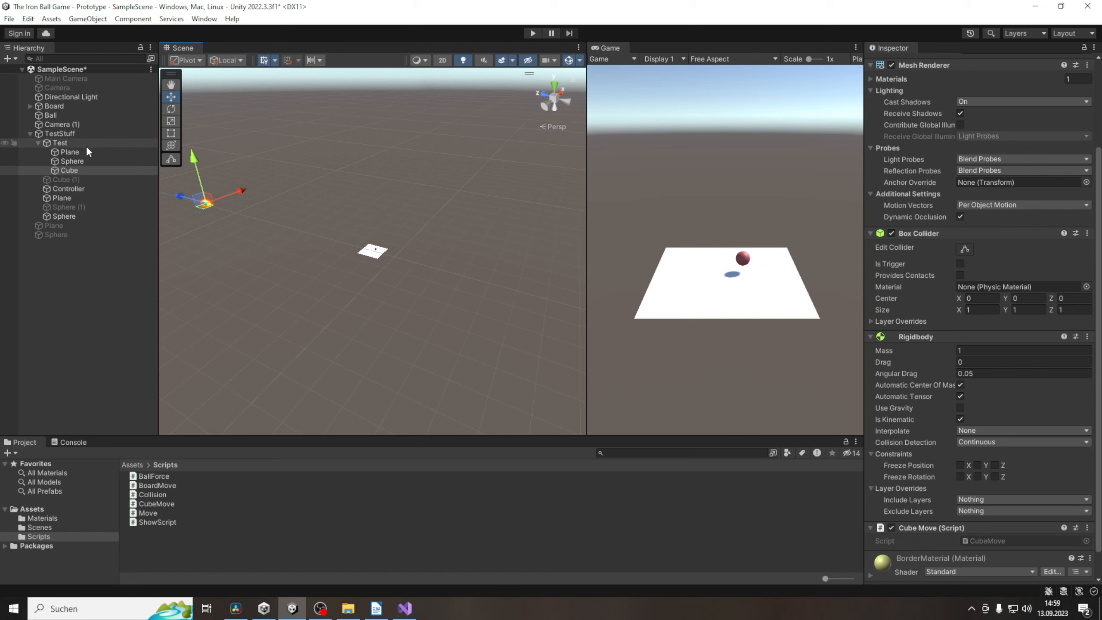
{"action": "left_click", "coordinate": [80, 162]}
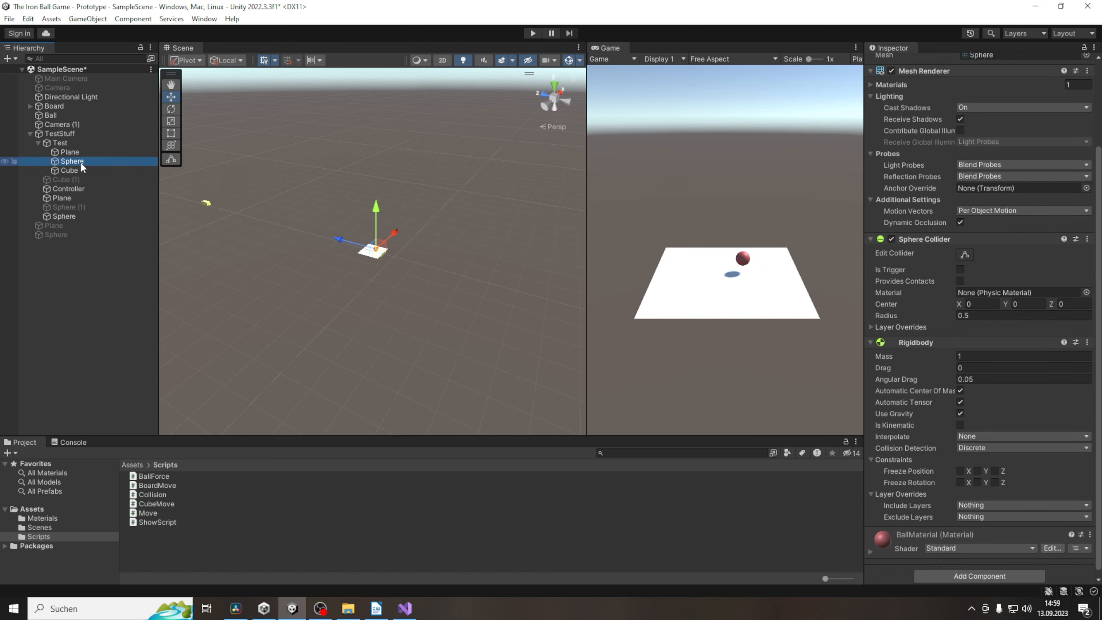
{"action": "left_click", "coordinate": [533, 34]}
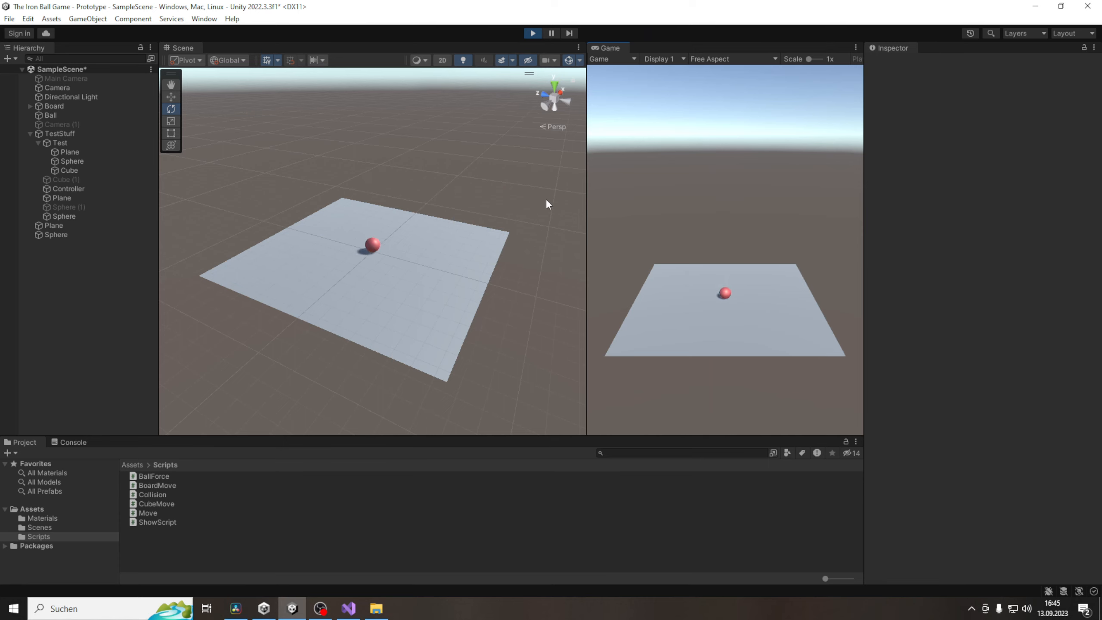
Step: Rotate the grey Plane to about 29° around X in the running game to test the Sphere's reaction, and stop the game
{"action": "left_click", "coordinate": [331, 260]}
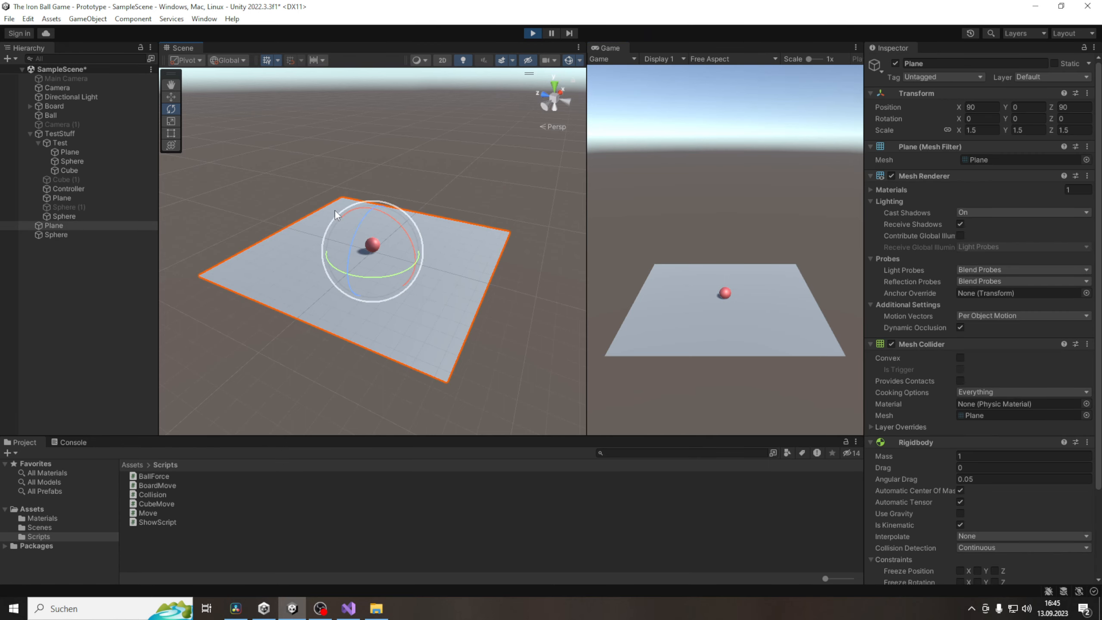
{"action": "left_click_drag", "start_coordinate": [334, 209], "coordinate": [267, 157]}
{"action": "left_click", "coordinate": [533, 33]}
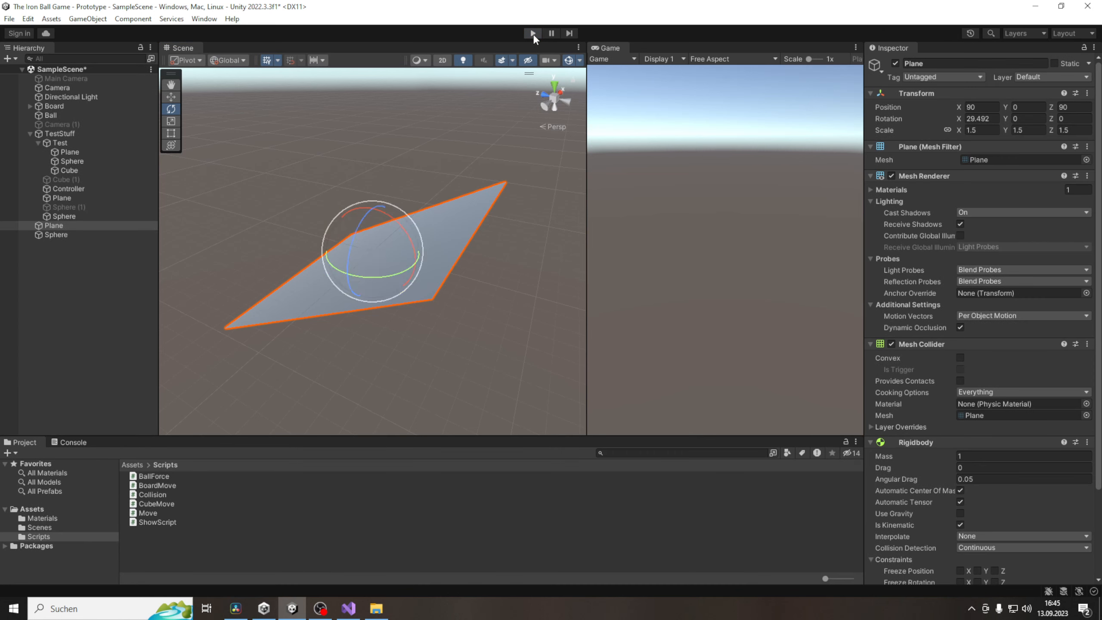
Step: Add the Board Move script component to the grey Plane
{"action": "scroll", "coordinate": [1036, 540], "scroll_direction": "down", "scroll_amount": 5}
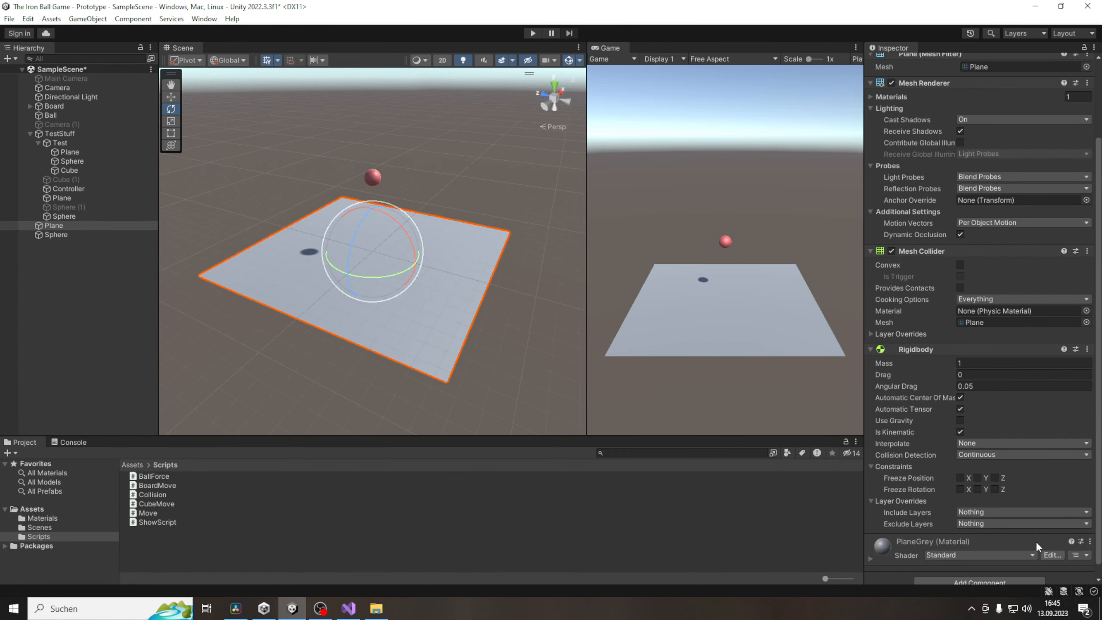
{"action": "left_click", "coordinate": [1016, 571]}
{"action": "type", "text": "bo"}
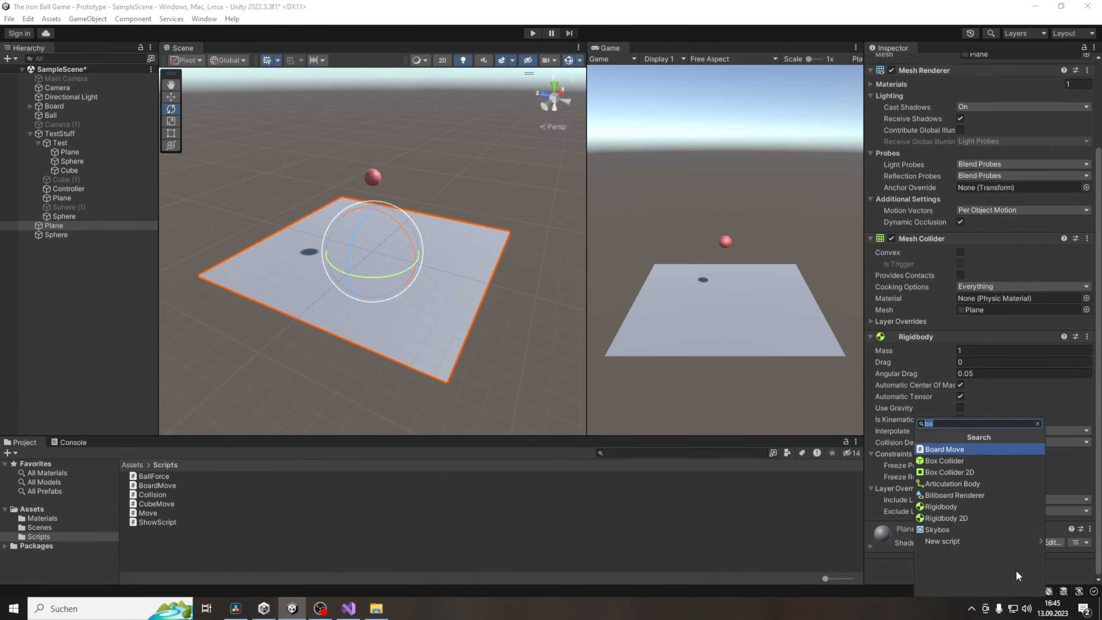
{"action": "left_click", "coordinate": [987, 451]}
Step: Run the game, tilt the Plane by script to 44° around Z and back to -176°, and stop the game
{"action": "left_click", "coordinate": [533, 34]}
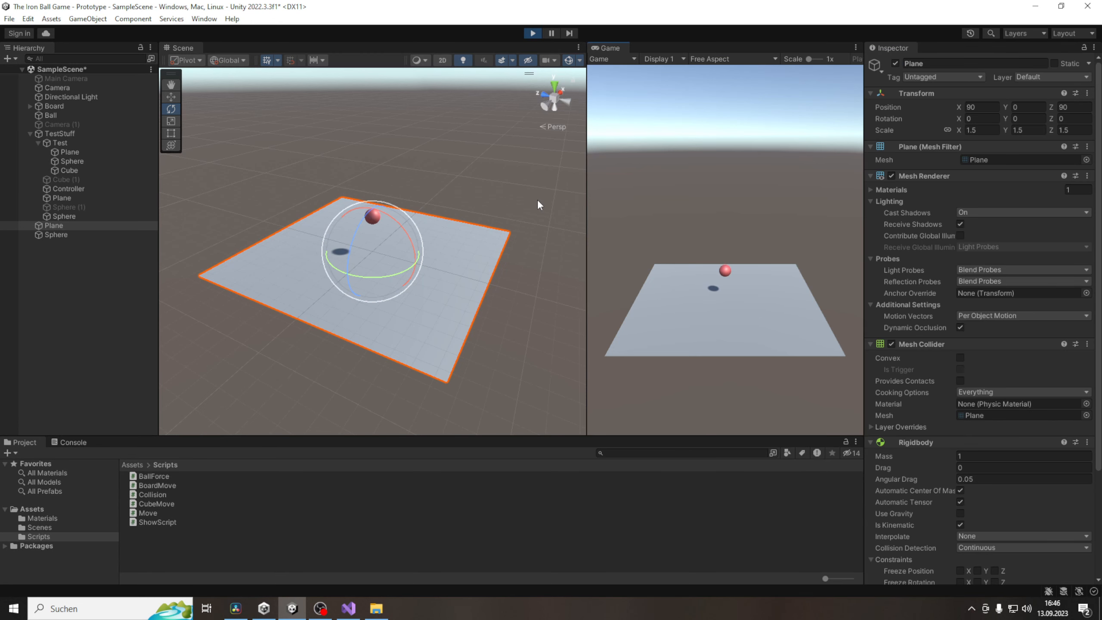
{"action": "key", "text": "a"}
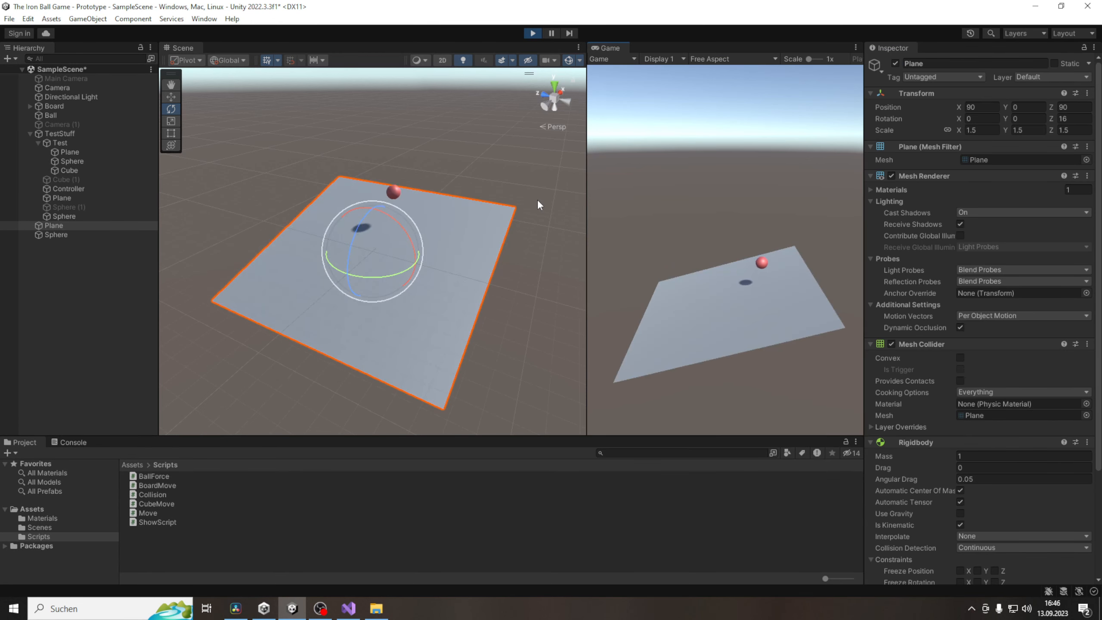
{"action": "key", "text": "a"}
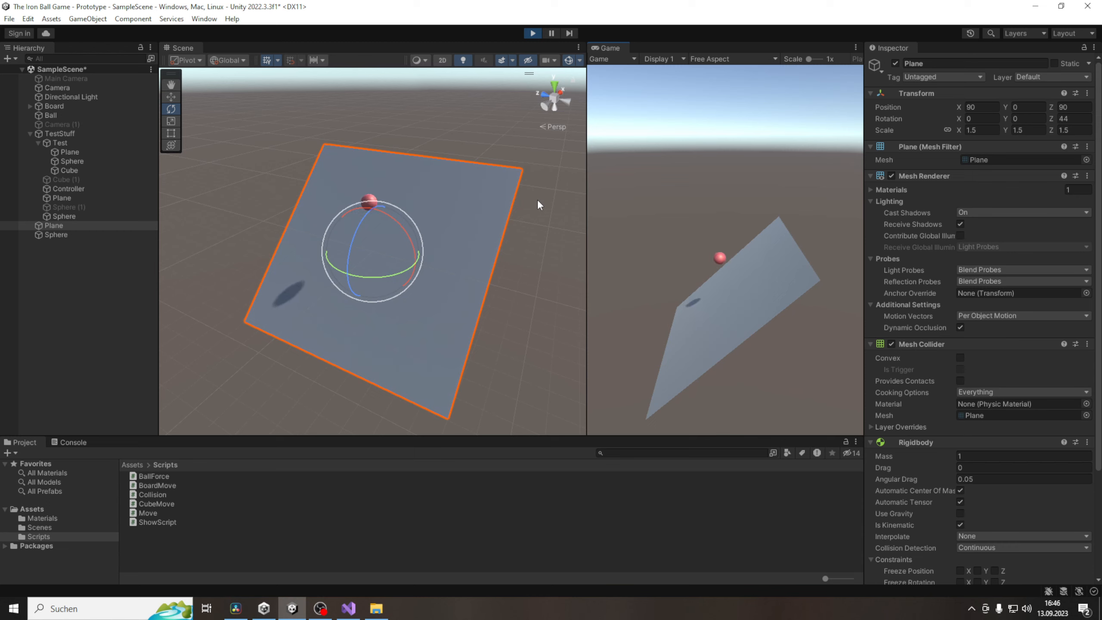
{"action": "key", "text": "d"}
{"action": "key", "text": "d"}
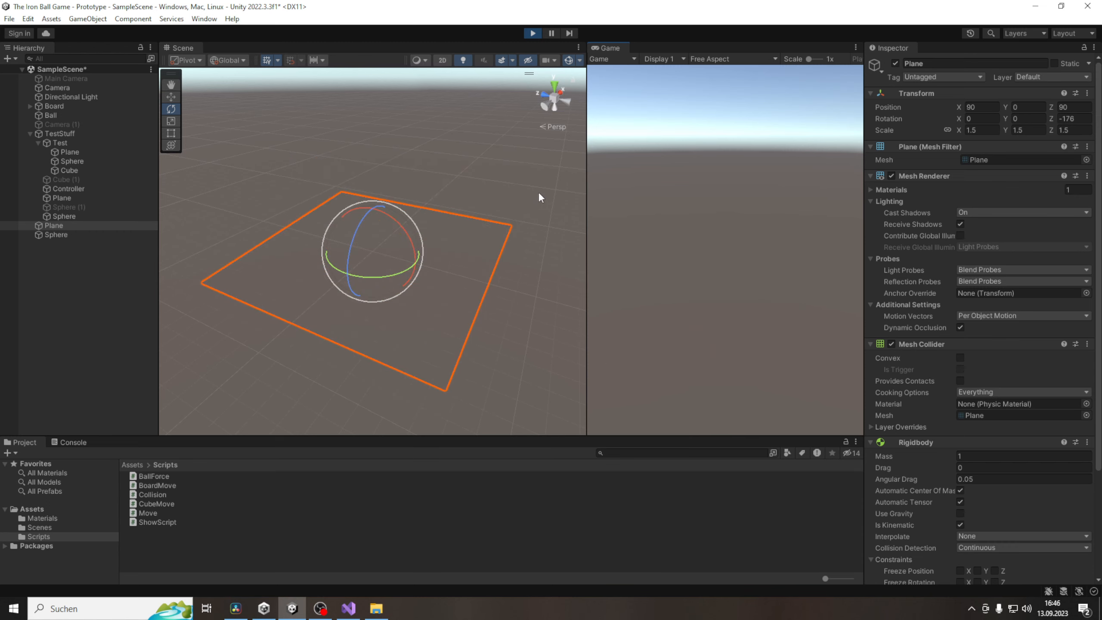
{"action": "left_click", "coordinate": [534, 34]}
Step: Repeat the scripted tilt test, rotating the Plane in both directions around Z under the Sphere, and stop the game
{"action": "left_click", "coordinate": [534, 33]}
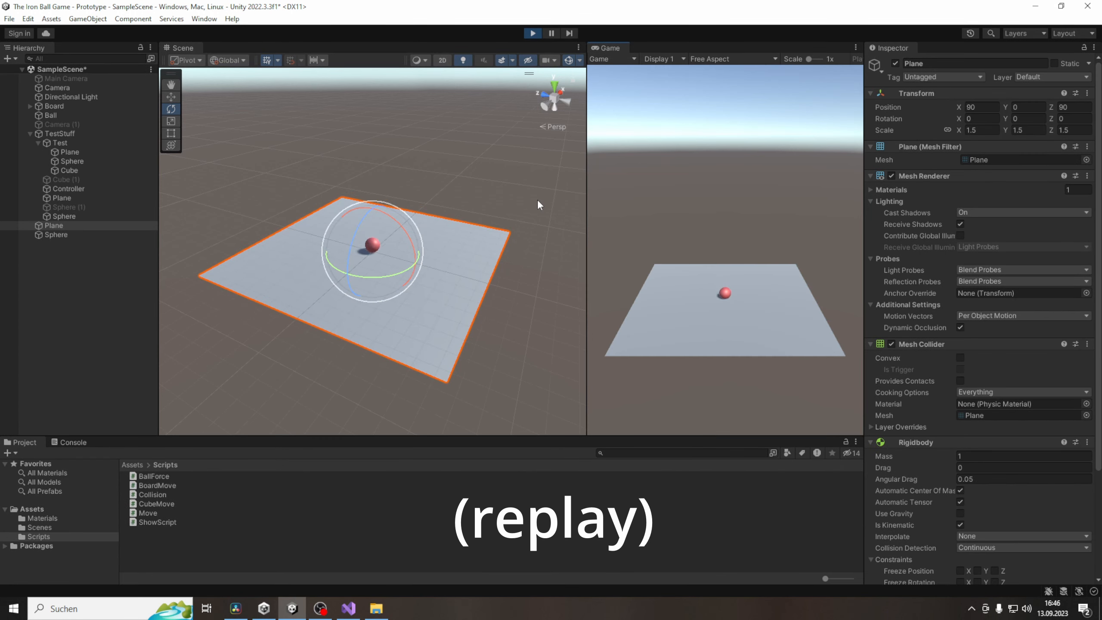
{"action": "key", "text": "d"}
{"action": "key", "text": "a"}
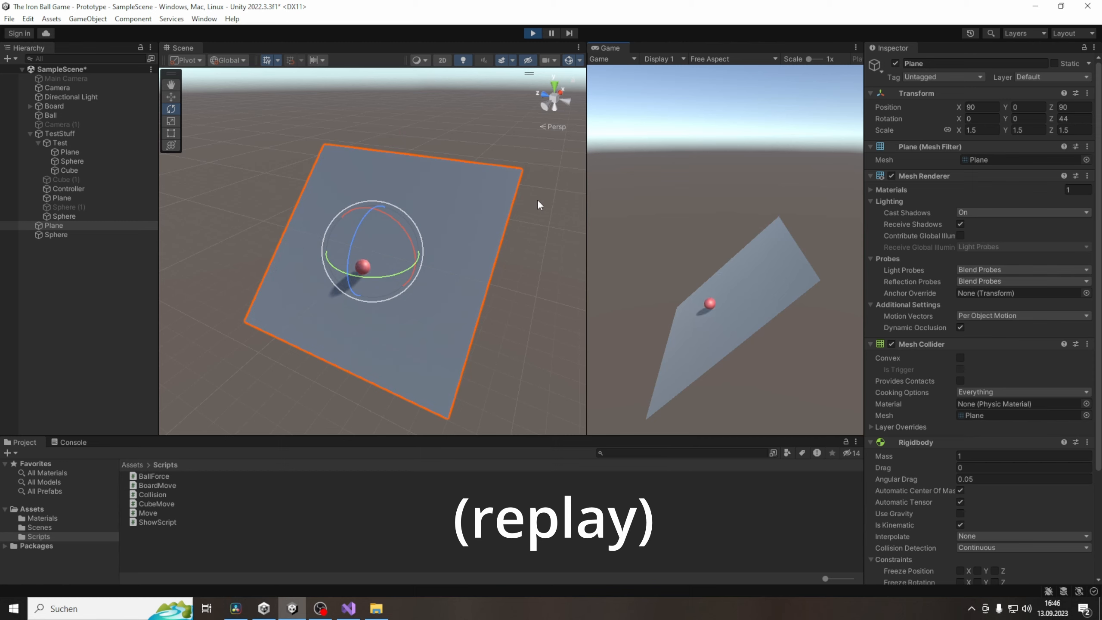
{"action": "key", "text": "d"}
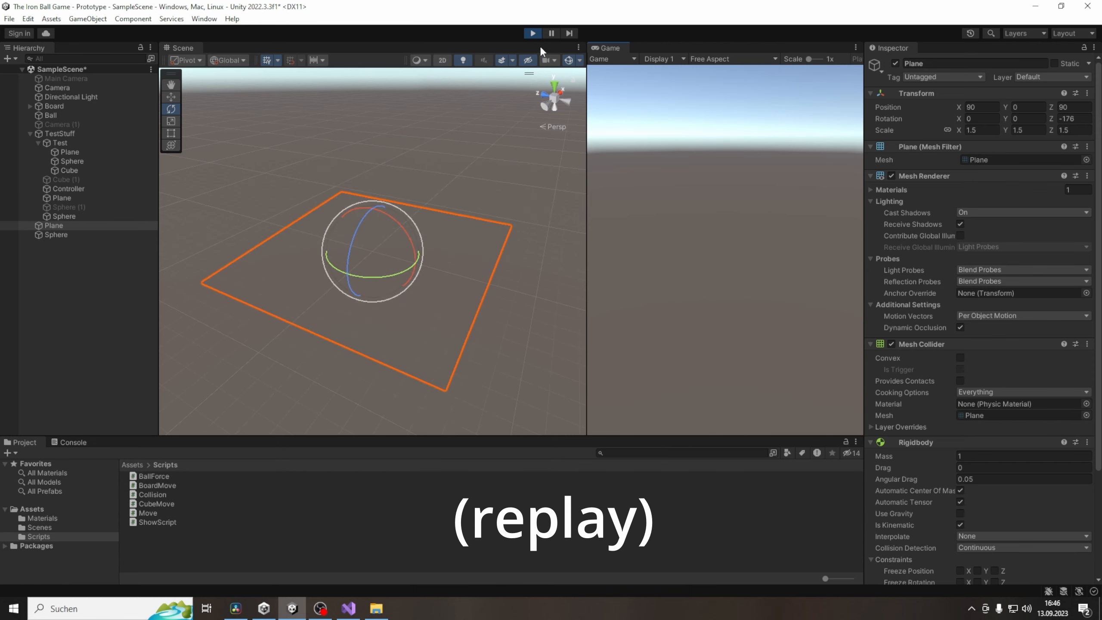
{"action": "left_click", "coordinate": [536, 33]}
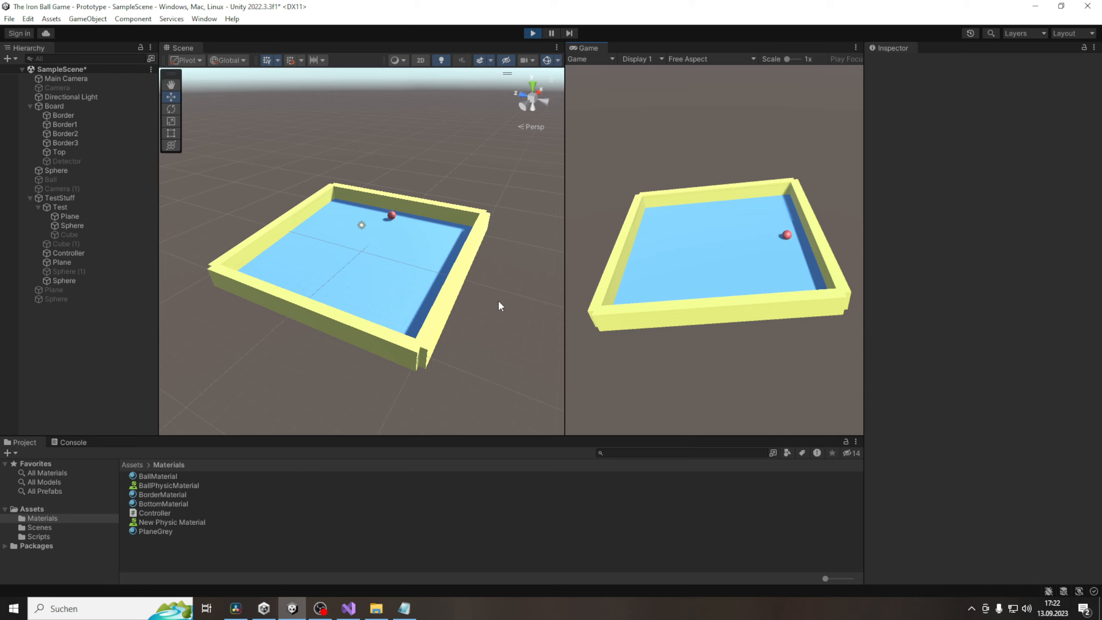
Step: Tilt the bordered Board forward and backward in the running game to roll the ball between its borders
{"action": "key", "text": "Up"}
{"action": "key", "text": "Down"}
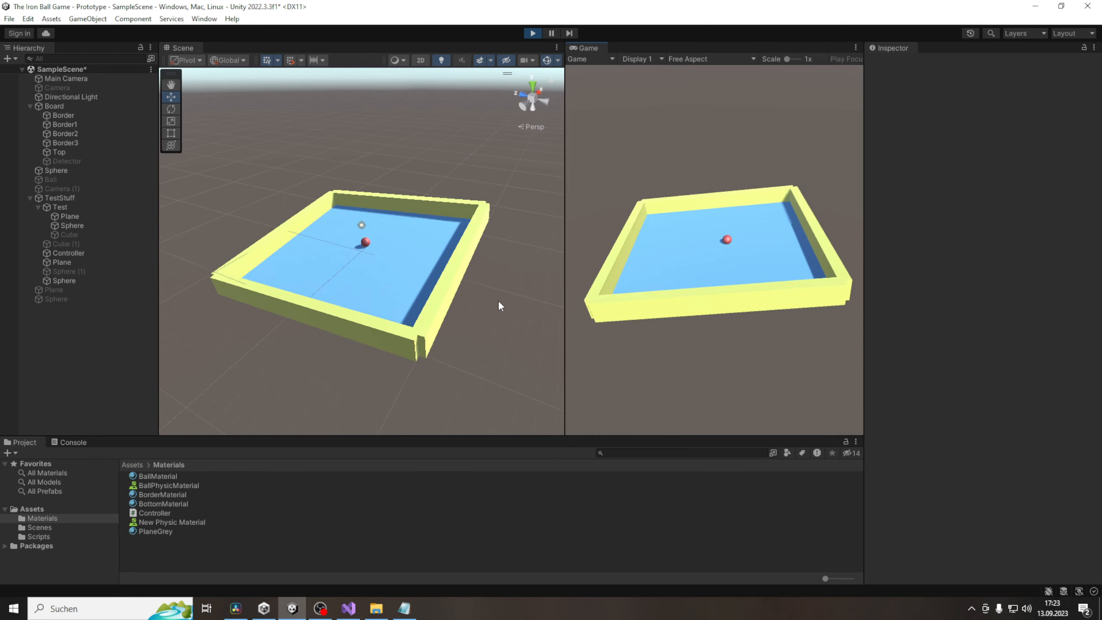
{"action": "key", "text": "Up"}
Step: Deactivate the Board's Top object at runtime and tilt the Board sideways in both directions to test the open board
{"action": "left_click", "coordinate": [57, 151]}
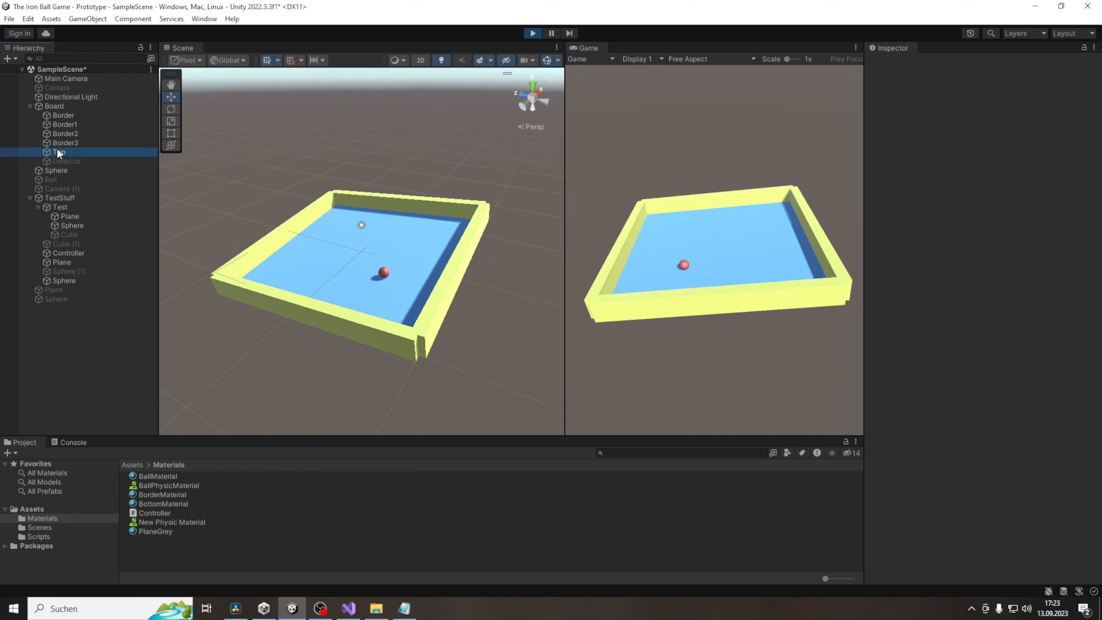
{"action": "left_click", "coordinate": [895, 63]}
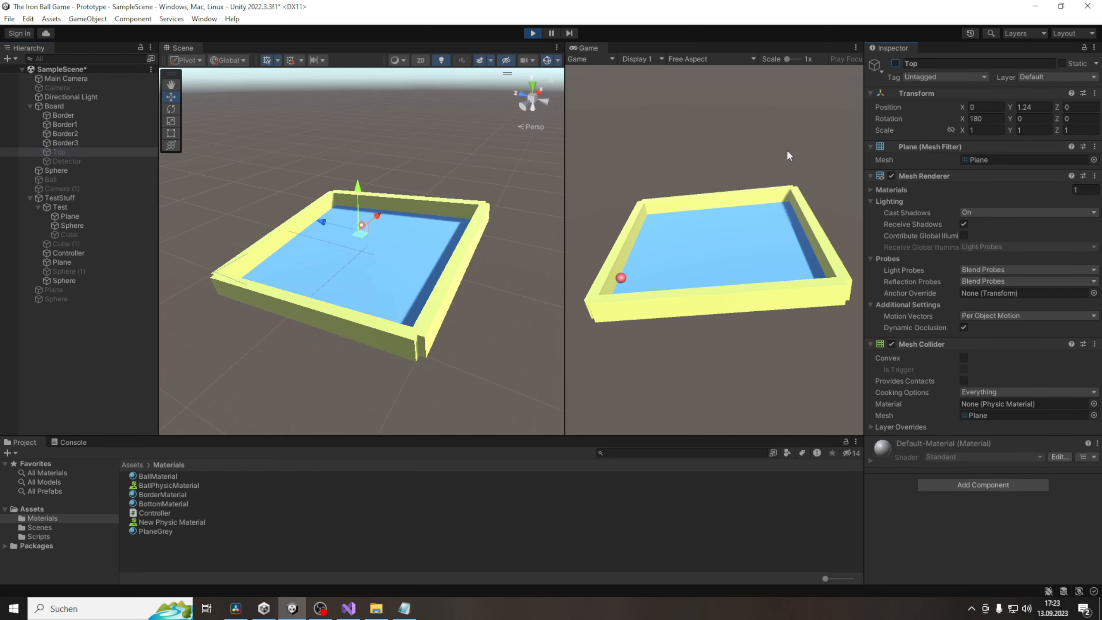
{"action": "left_click", "coordinate": [726, 114]}
{"action": "key", "text": "Right"}
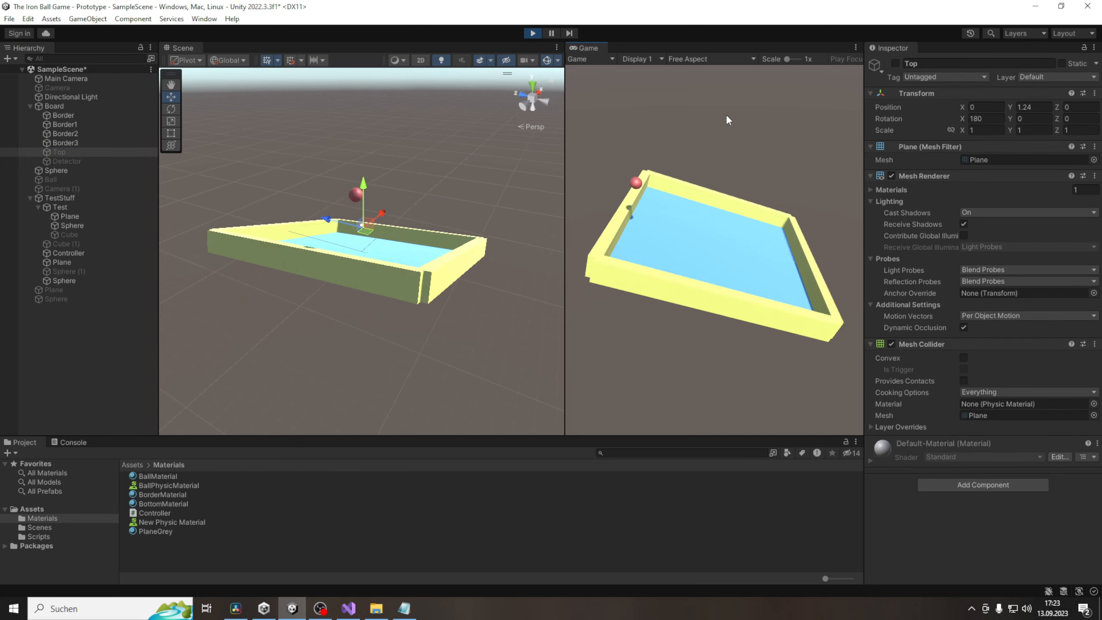
{"action": "key", "text": "Left"}
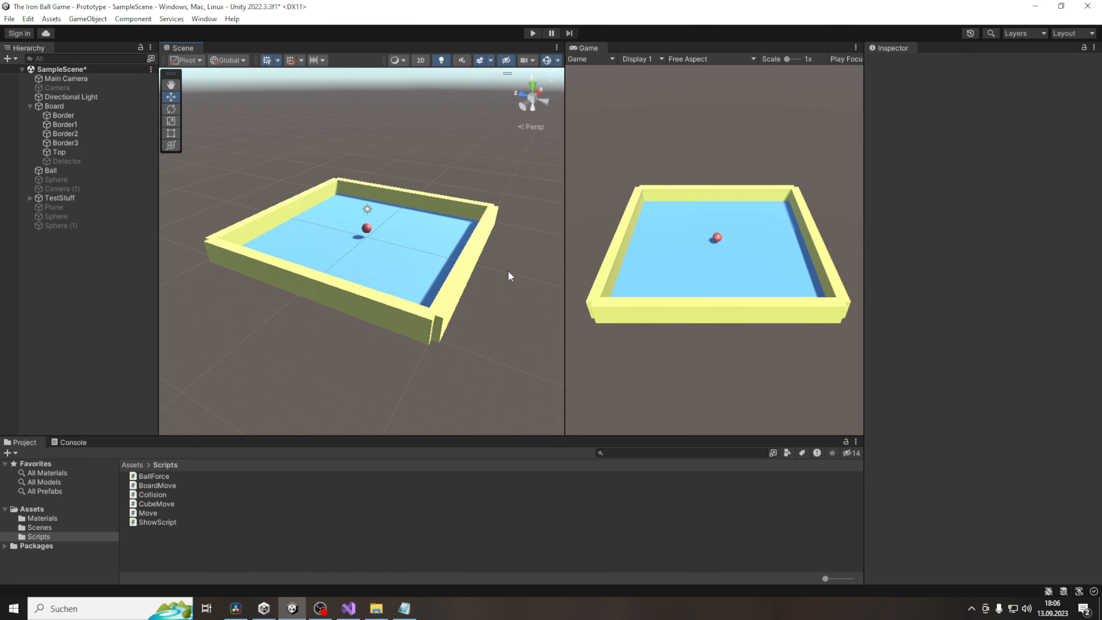
Step: Add the Ball Force script to the Ball and set the Ball's Rigidbody mass to 0.2
{"action": "left_click", "coordinate": [367, 228]}
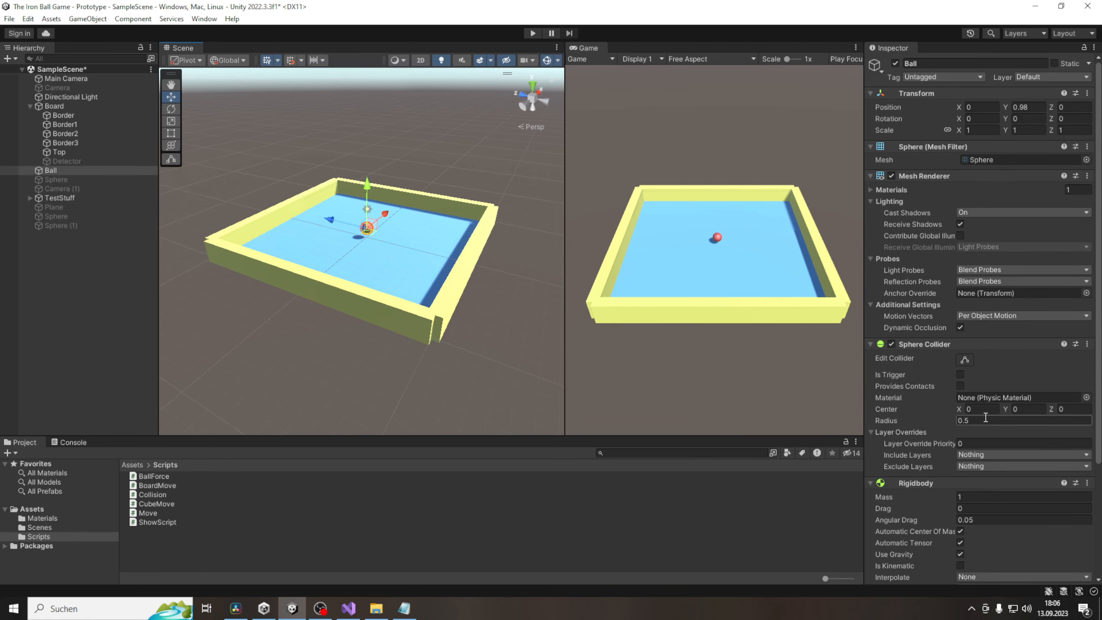
{"action": "scroll", "coordinate": [982, 443], "scroll_direction": "down", "scroll_amount": 5}
{"action": "left_click", "coordinate": [984, 564]}
{"action": "type", "text": "r"}
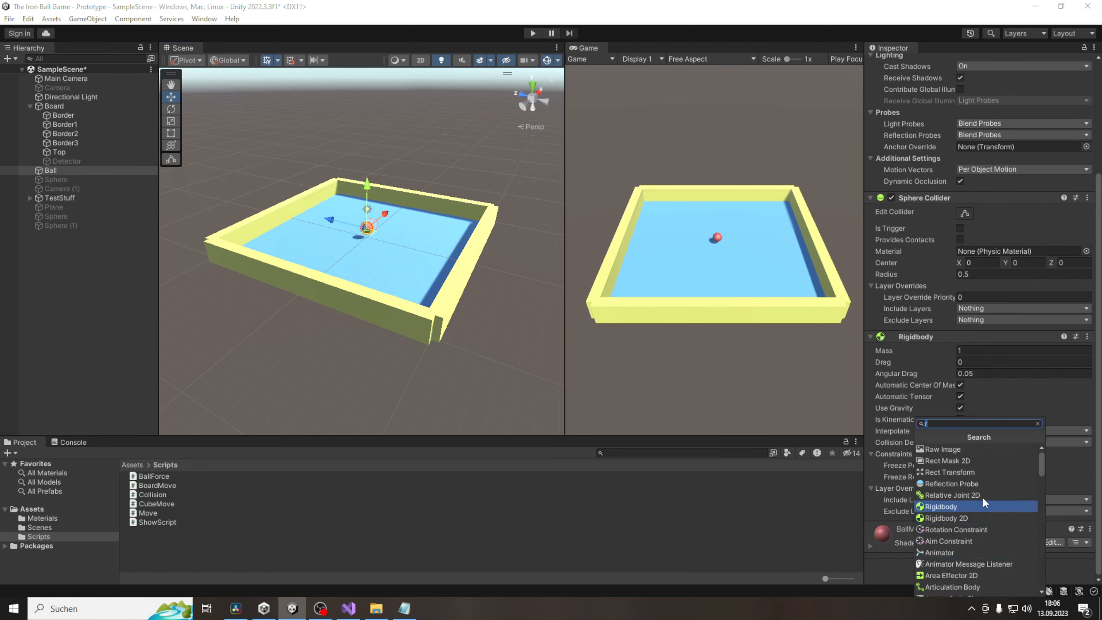
{"action": "type", "text": "fo"}
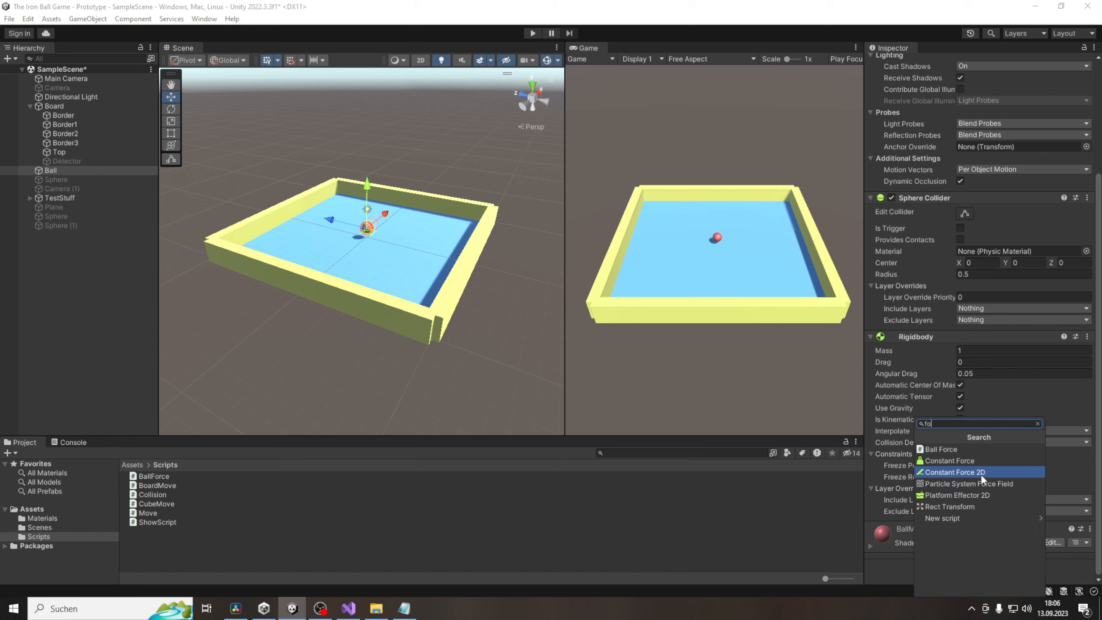
{"action": "left_click", "coordinate": [974, 451]}
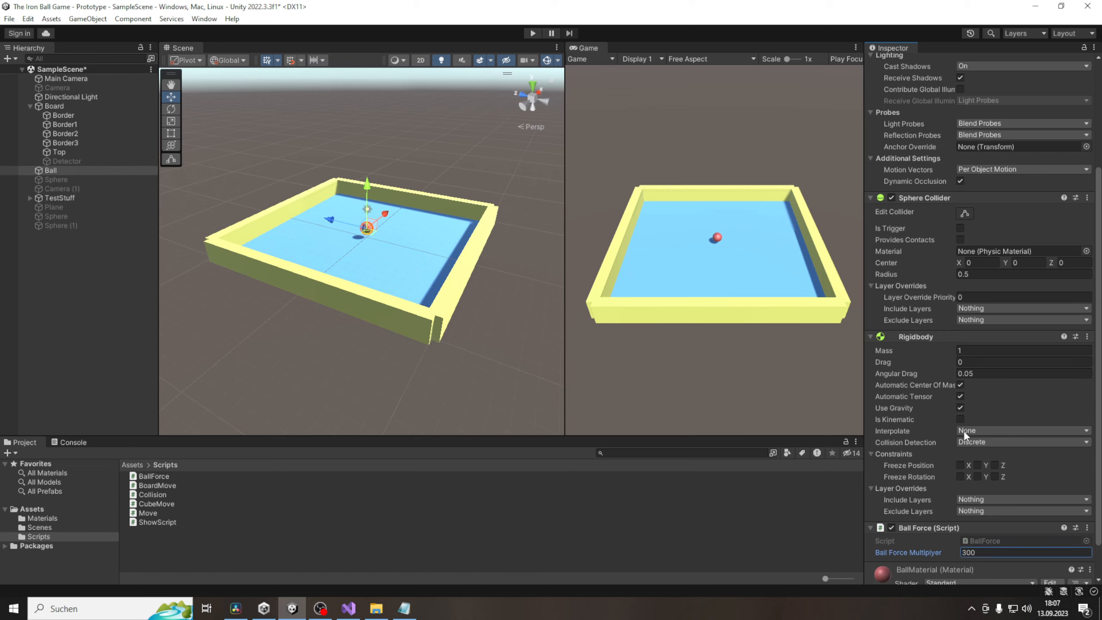
{"action": "left_click", "coordinate": [966, 350]}
{"action": "type", "text": "0.2"}
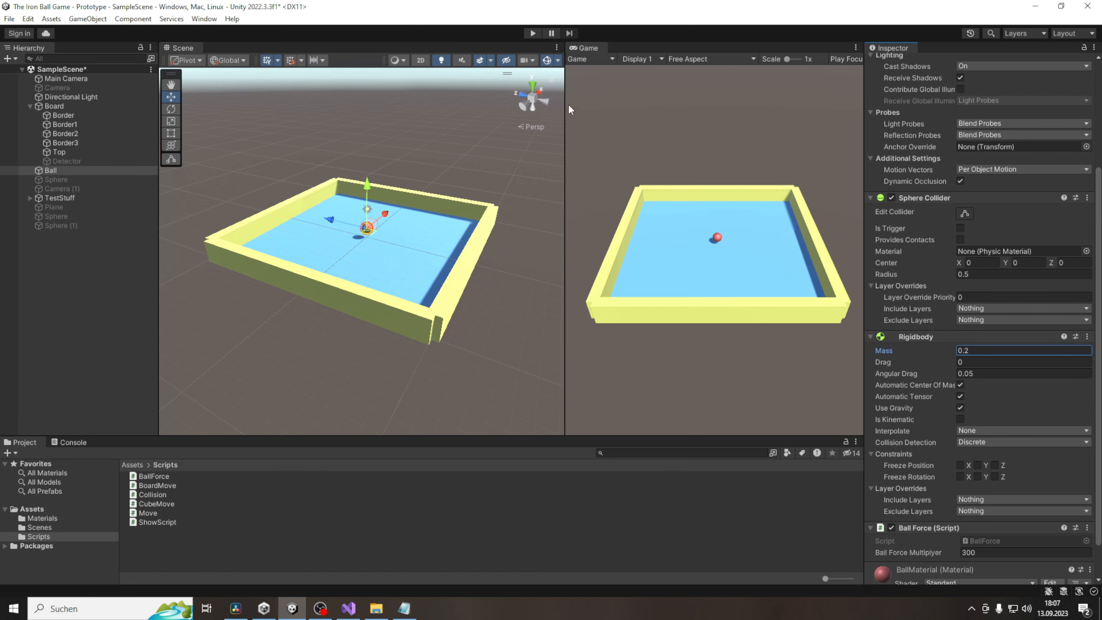
Step: Run the game and steer the Ball in all four directions across the bordered Board to test the Ball Force script
{"action": "left_click", "coordinate": [533, 34]}
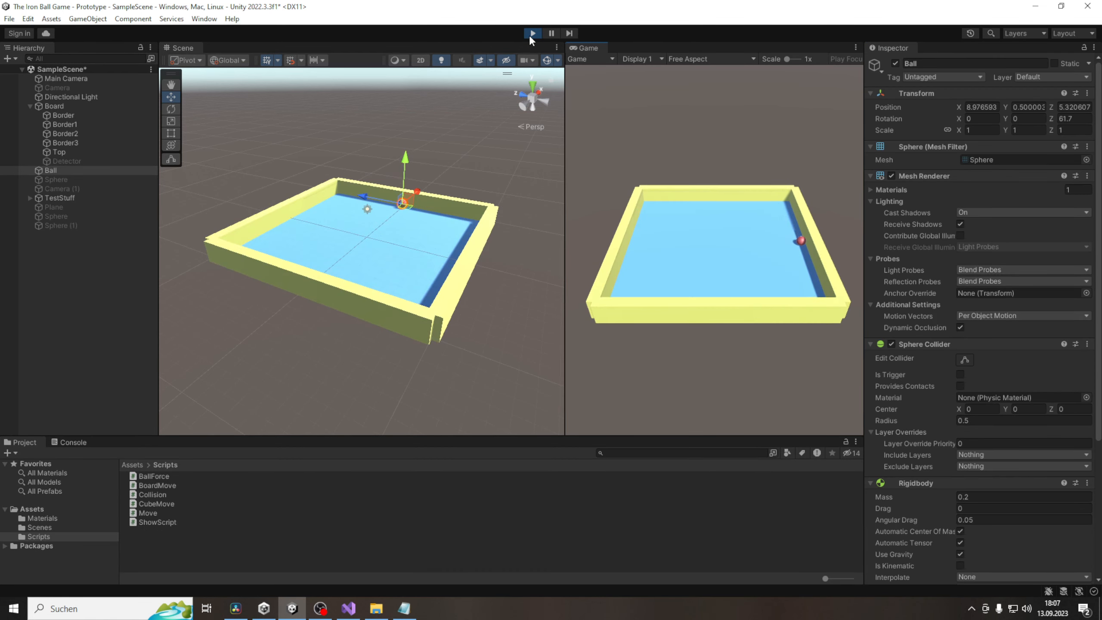
{"action": "key", "text": "w"}
{"action": "key", "text": "d"}
{"action": "key", "text": "s"}
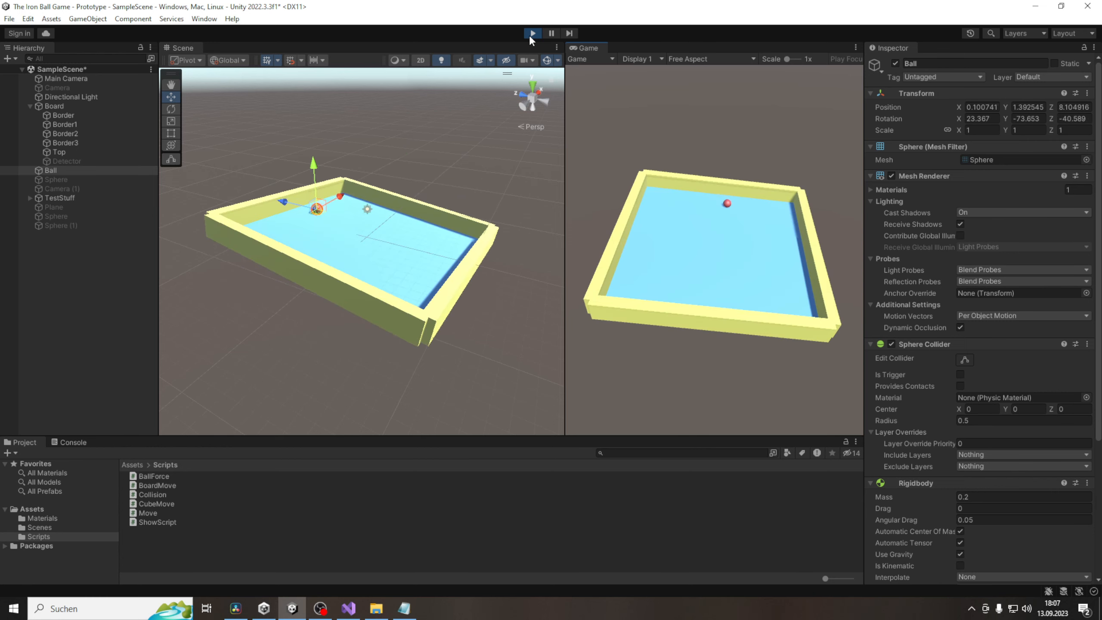
{"action": "key", "text": "a"}
{"action": "key", "text": "d"}
{"action": "key", "text": "w"}
{"action": "key", "text": "a"}
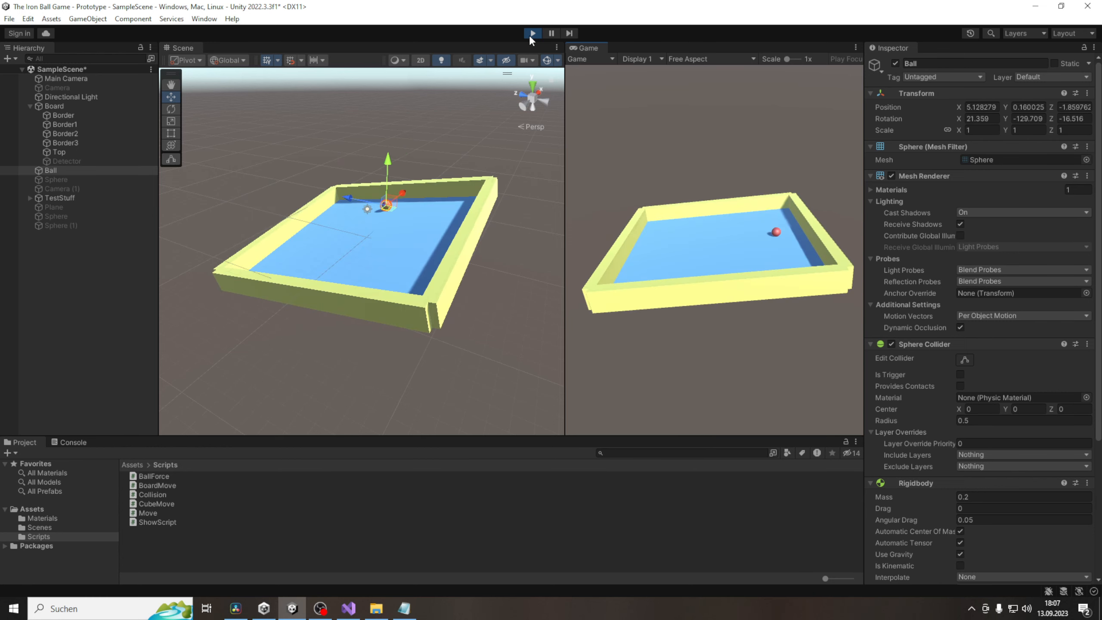
{"action": "key", "text": "s"}
{"action": "key", "text": "d"}
{"action": "key", "text": "s"}
{"action": "key", "text": "a"}
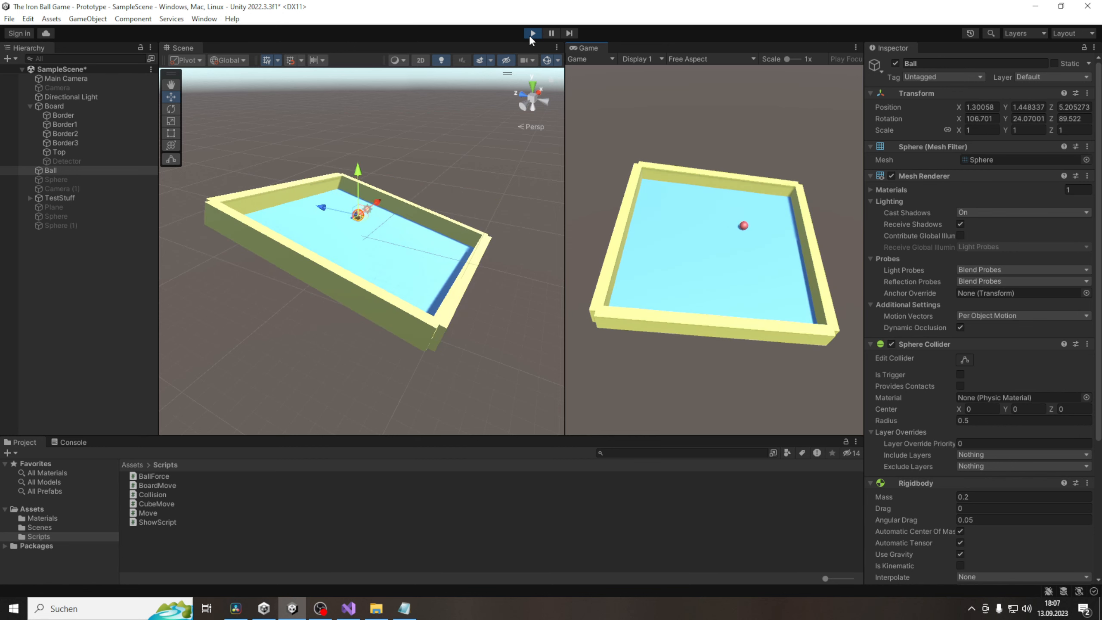
{"action": "key", "text": "w"}
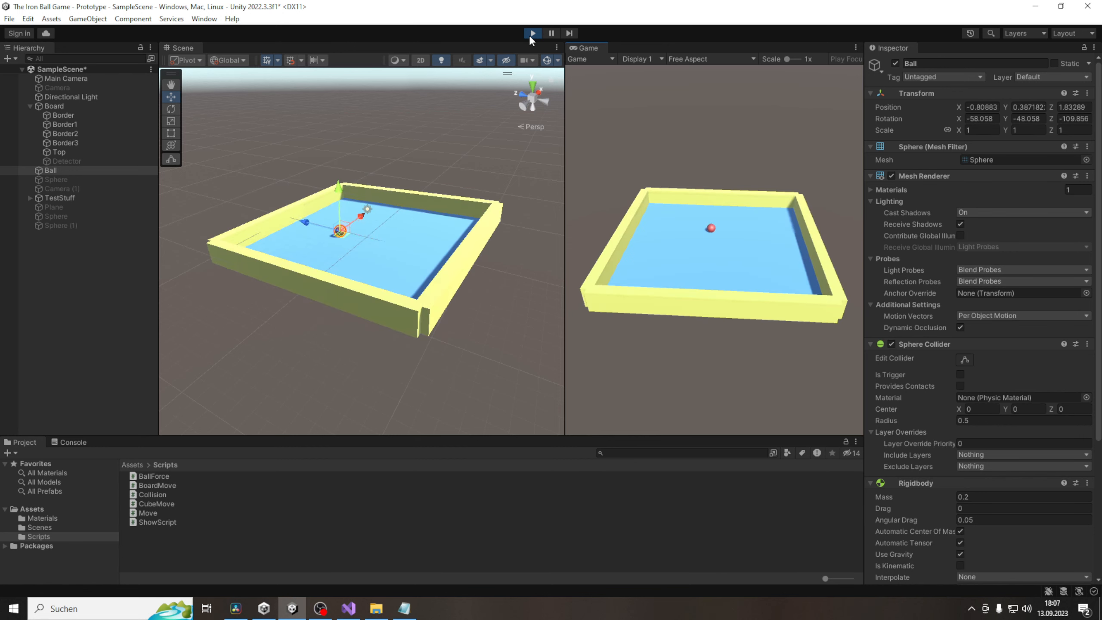
{"action": "key", "text": "s"}
{"action": "key", "text": "d"}
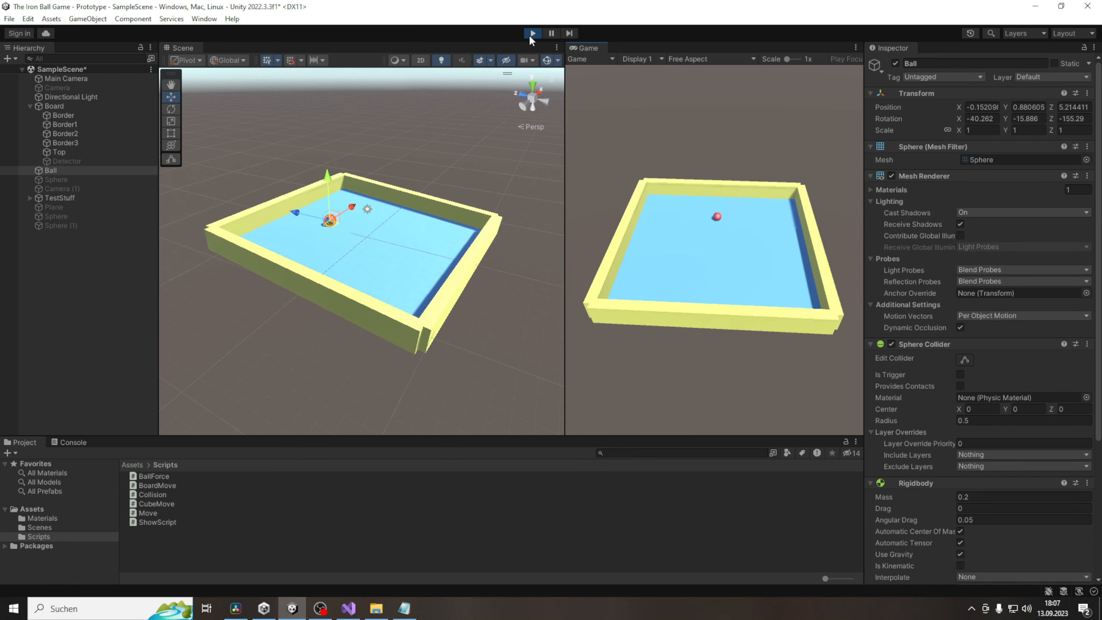
{"action": "key", "text": "w"}
{"action": "key", "text": "a"}
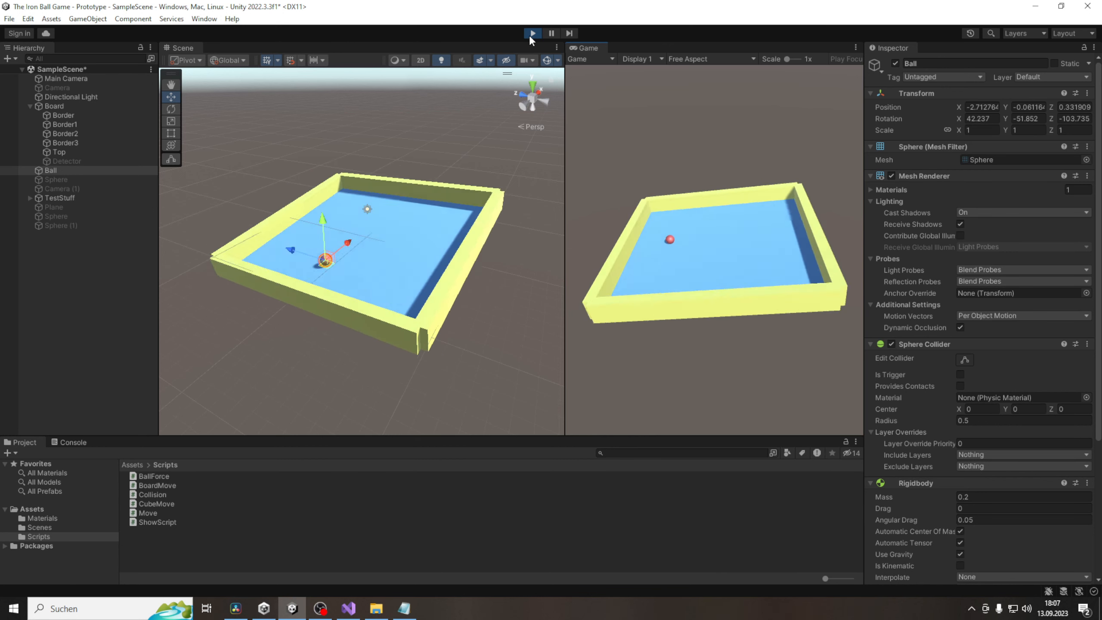
{"action": "key", "text": "d"}
{"action": "key", "text": "s"}
{"action": "key", "text": "a"}
{"action": "key", "text": "w"}
{"action": "key", "text": "d"}
{"action": "key", "text": "s"}
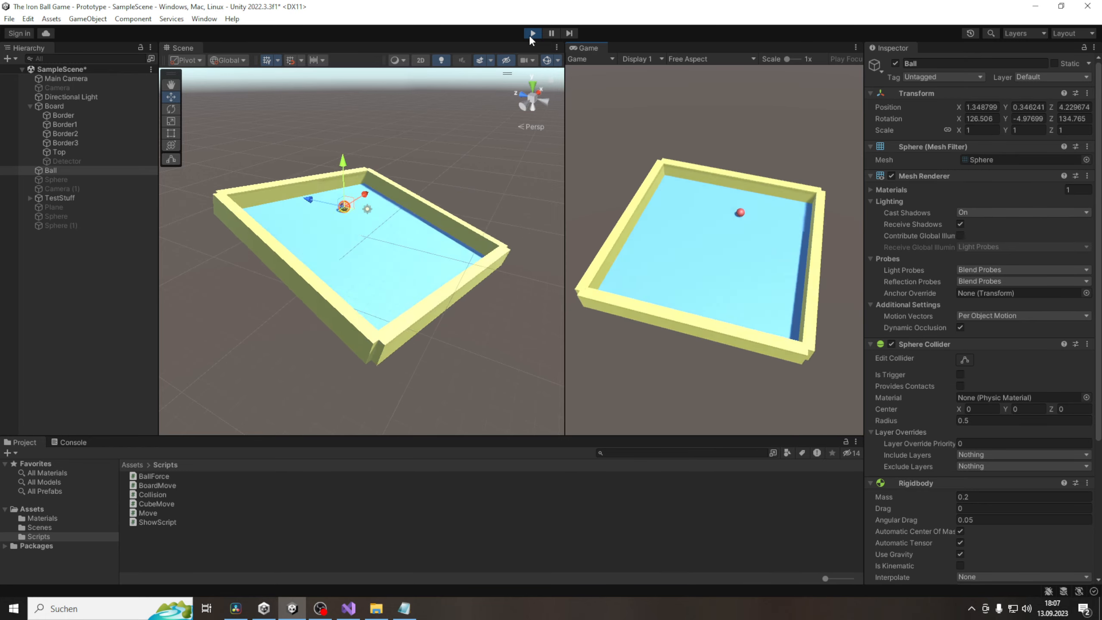
{"action": "key", "text": "a"}
{"action": "key", "text": "w"}
{"action": "key", "text": "d"}
{"action": "key", "text": "a"}
{"action": "key", "text": "s"}
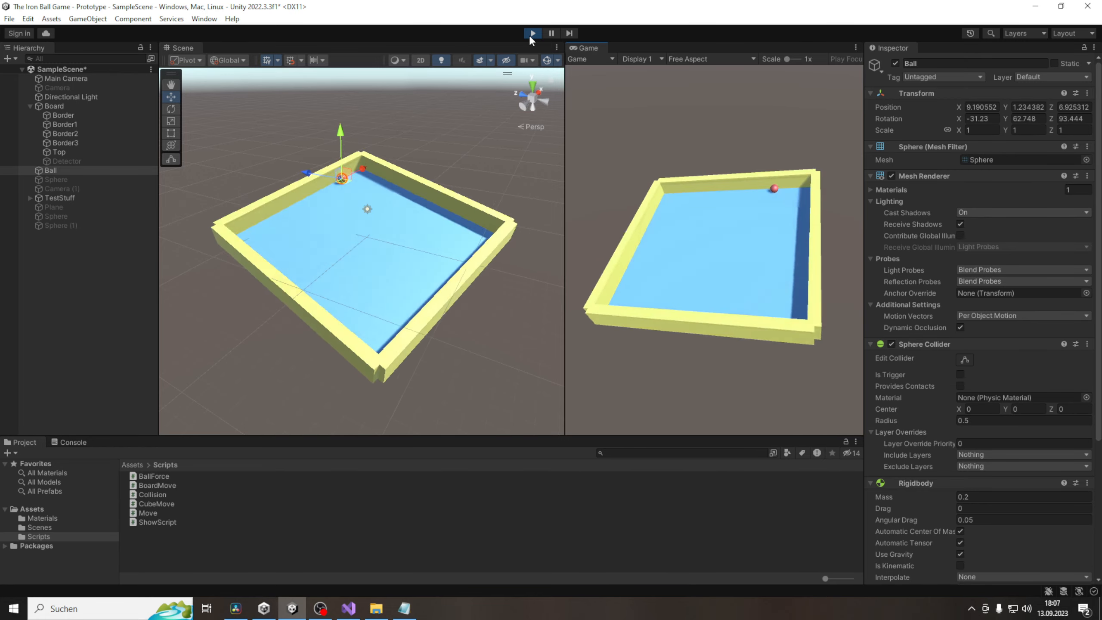
{"action": "key", "text": "d"}
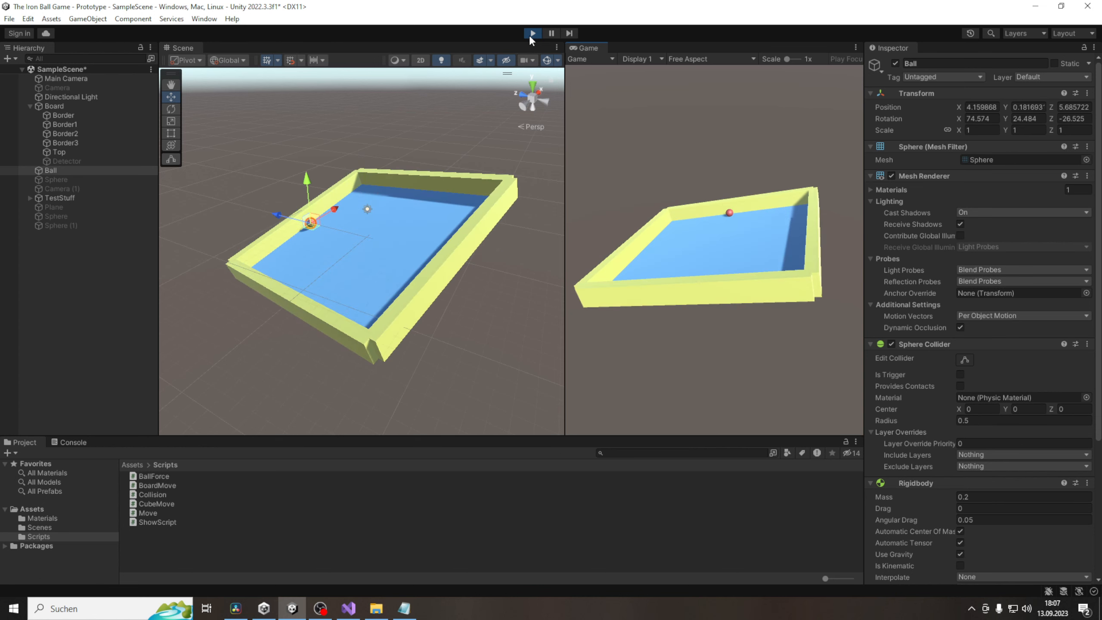
{"action": "key", "text": "w"}
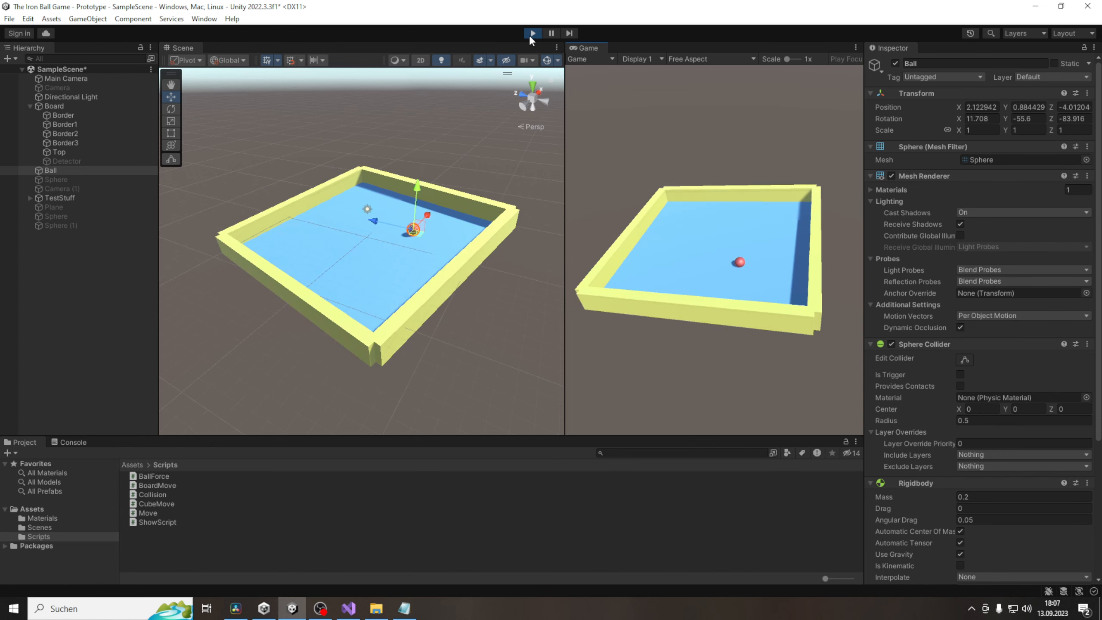
{"action": "key", "text": "a"}
{"action": "key", "text": "d"}
{"action": "key", "text": "w"}
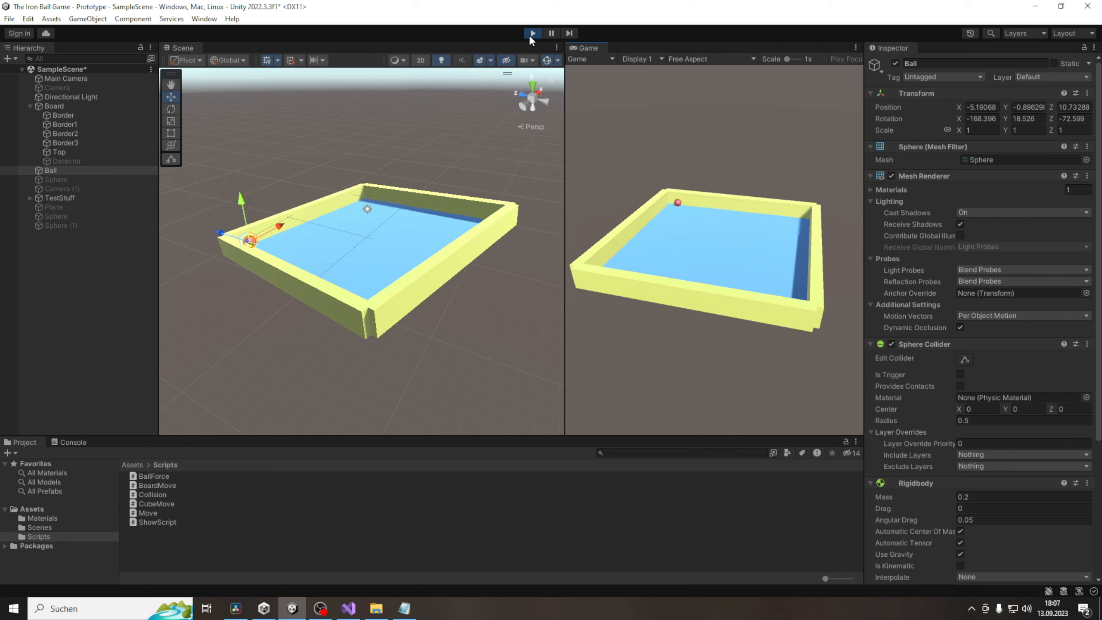
{"action": "key", "text": "s"}
{"action": "key", "text": "d"}
{"action": "key", "text": "w"}
{"action": "key", "text": "a"}
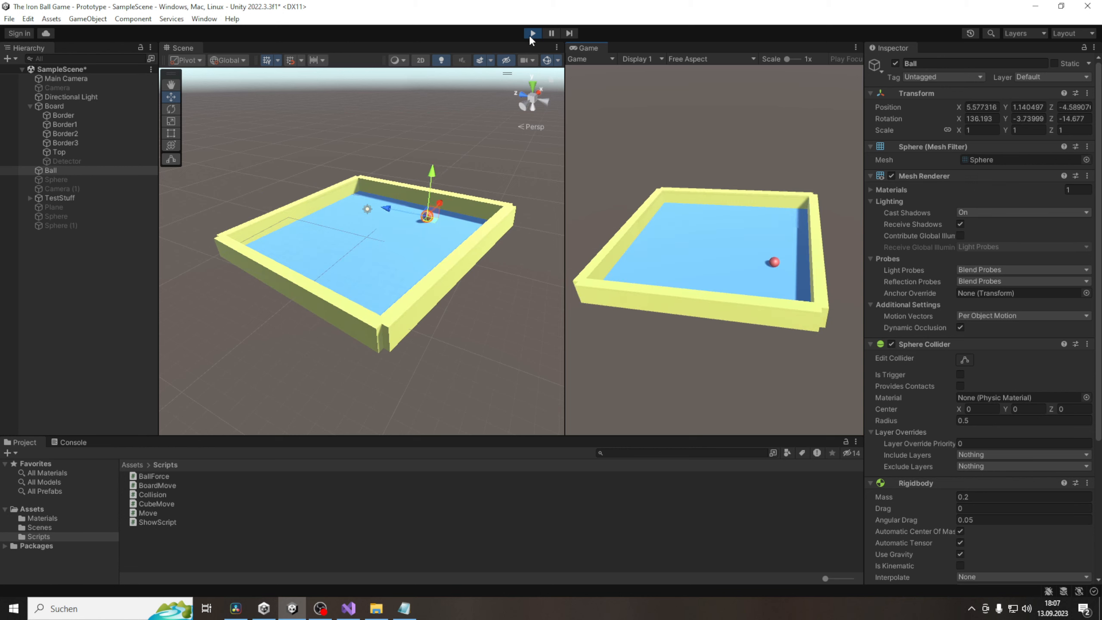
{"action": "key", "text": "d"}
{"action": "key", "text": "a"}
{"action": "key", "text": "s"}
{"action": "key", "text": "d"}
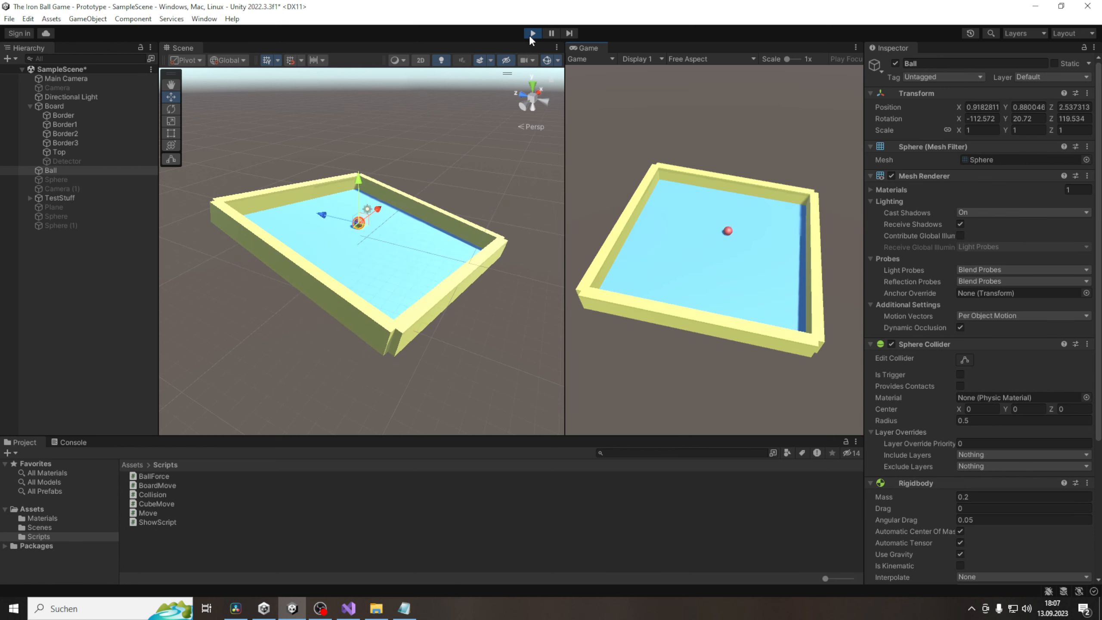
{"action": "key", "text": "a"}
{"action": "key", "text": "w"}
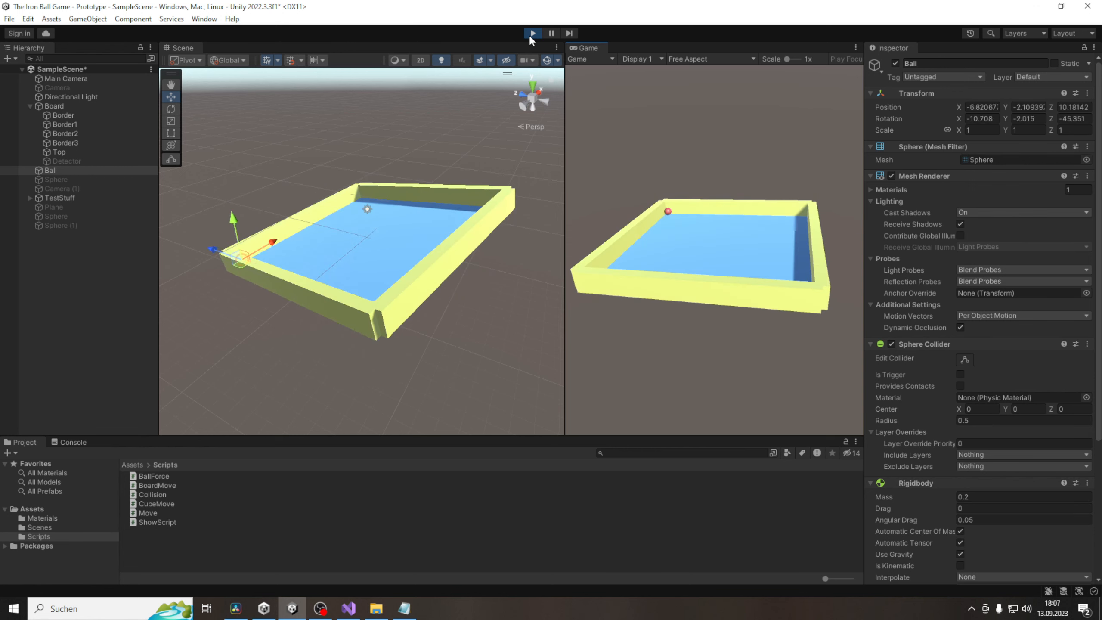
{"action": "key", "text": "d"}
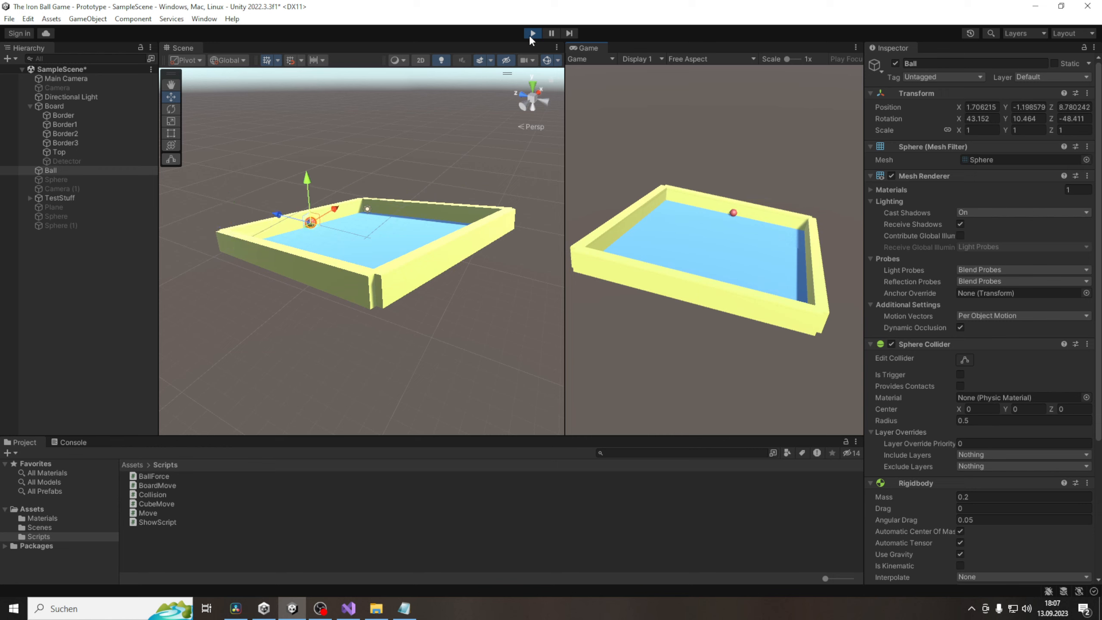
{"action": "key", "text": "s"}
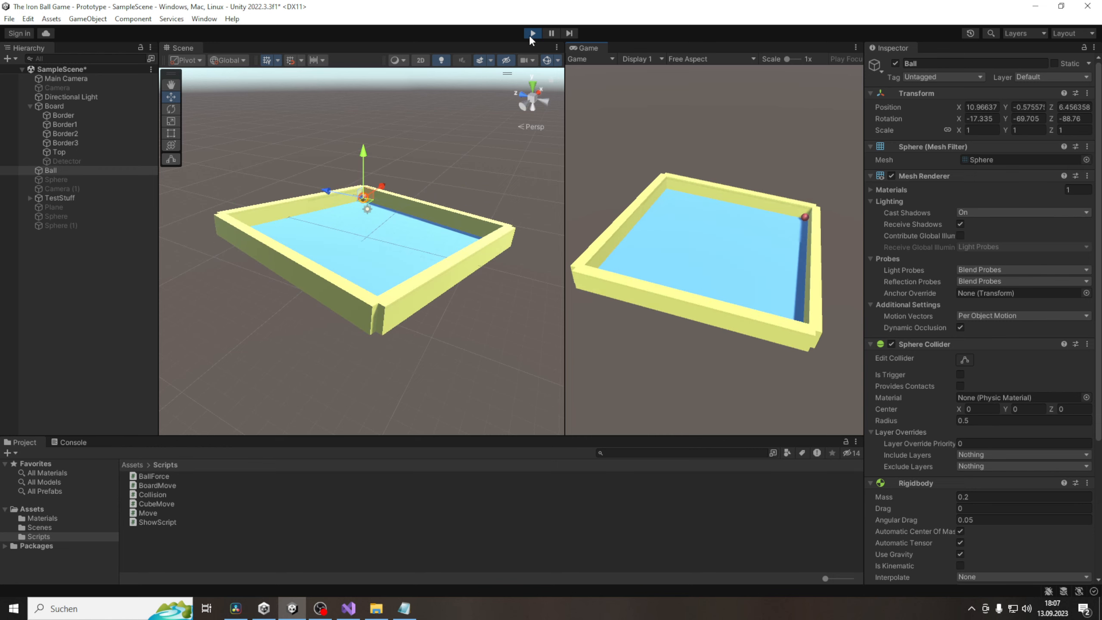
{"action": "key", "text": "w"}
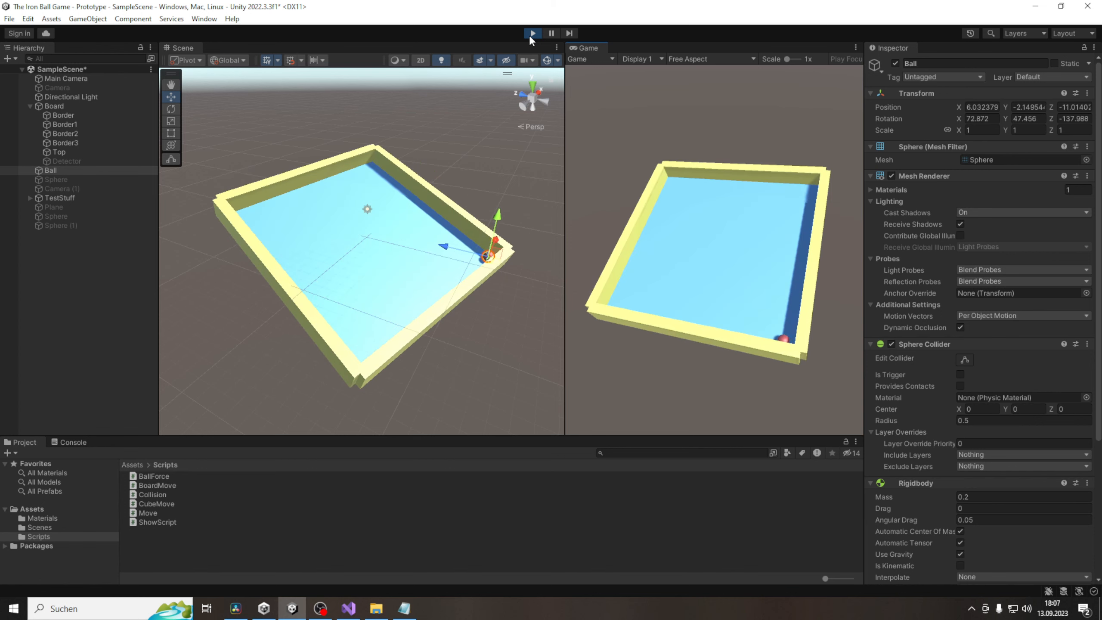
{"action": "key", "text": "s"}
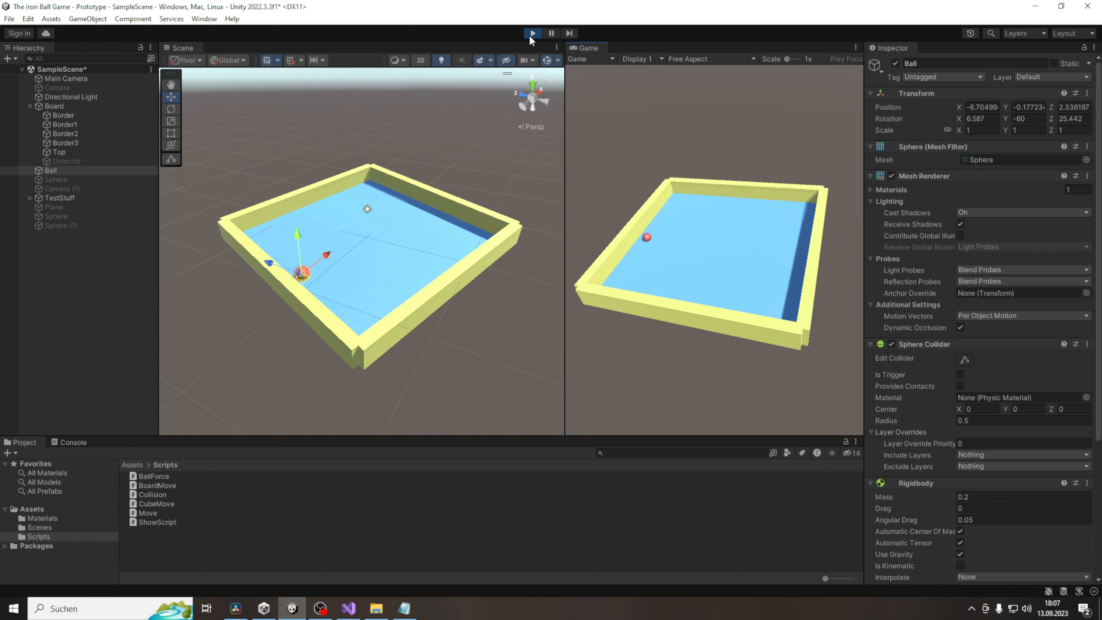
{"action": "key", "text": "d"}
{"action": "key", "text": "w"}
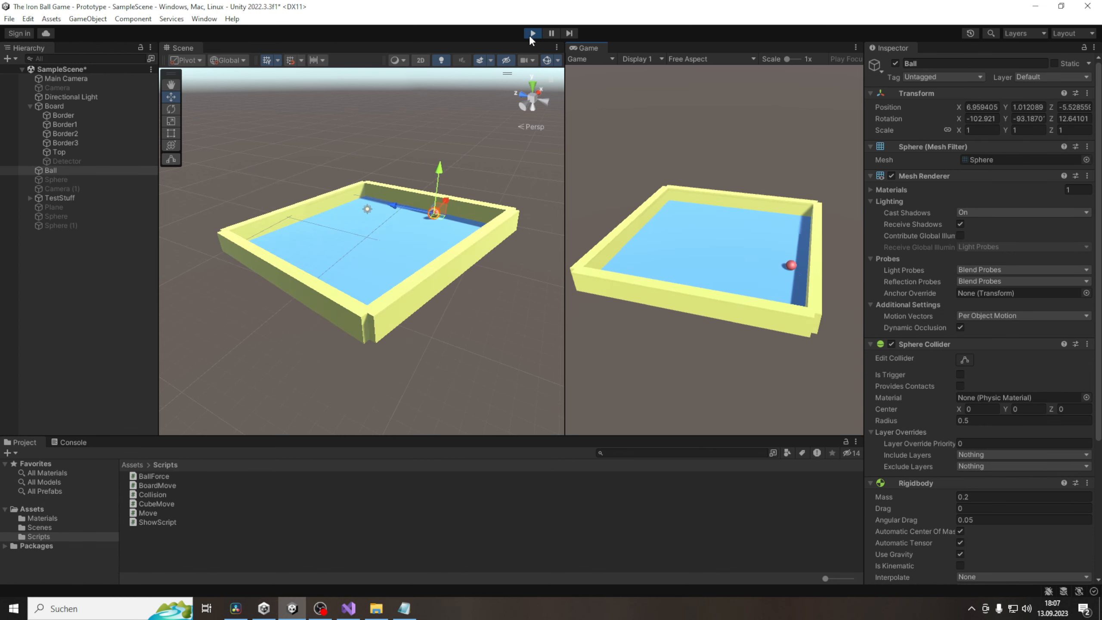
{"action": "key", "text": "s"}
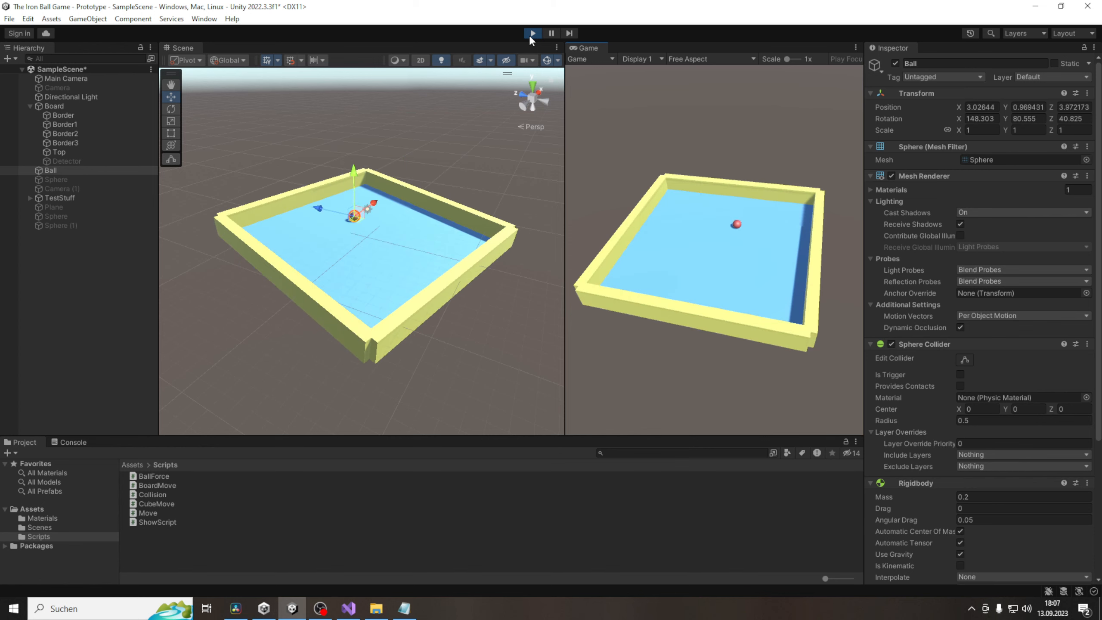
{"action": "key", "text": "d"}
{"action": "key", "text": "w"}
{"action": "key", "text": "a"}
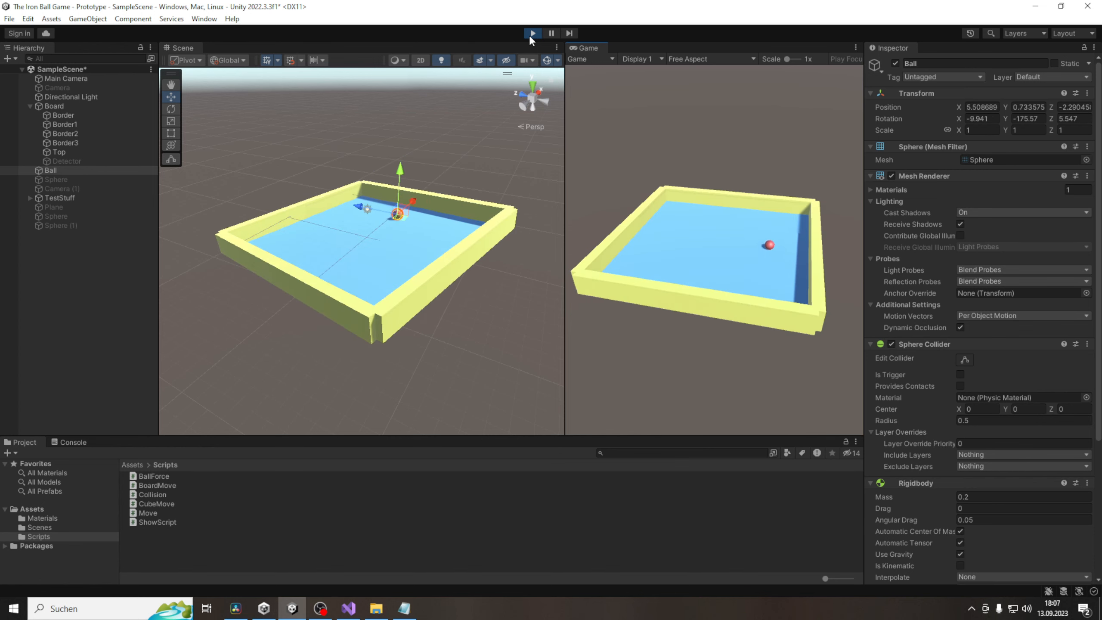
{"action": "key", "text": "d"}
{"action": "key", "text": "d"}
{"action": "key", "text": "s"}
{"action": "key", "text": "a"}
{"action": "key", "text": "w"}
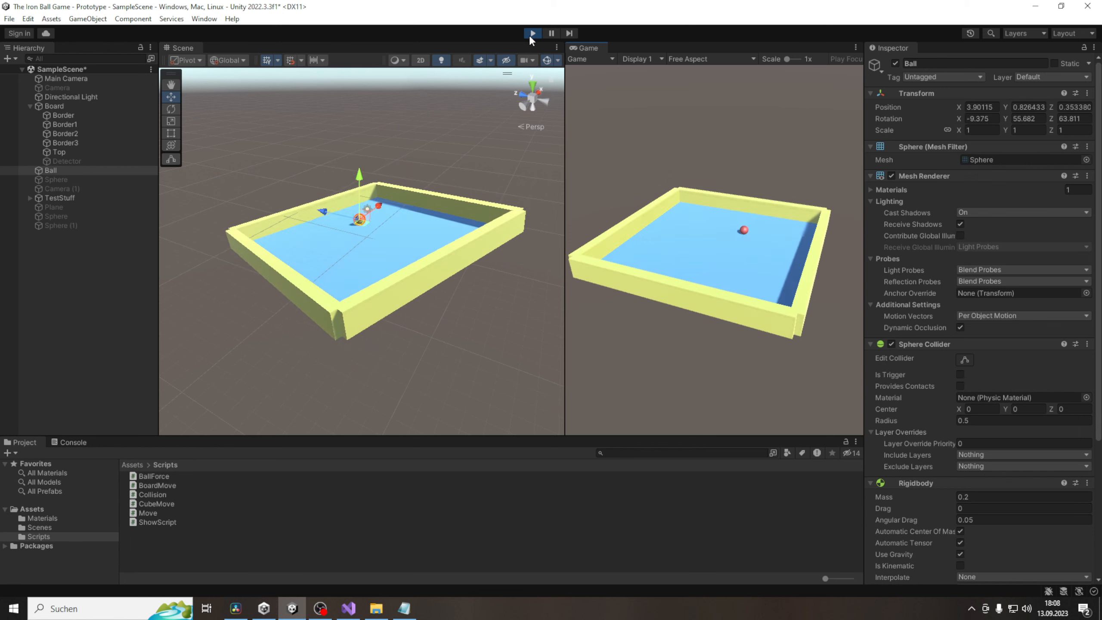
{"action": "key", "text": "s"}
{"action": "key", "text": "d"}
{"action": "key", "text": "a"}
{"action": "key", "text": "w"}
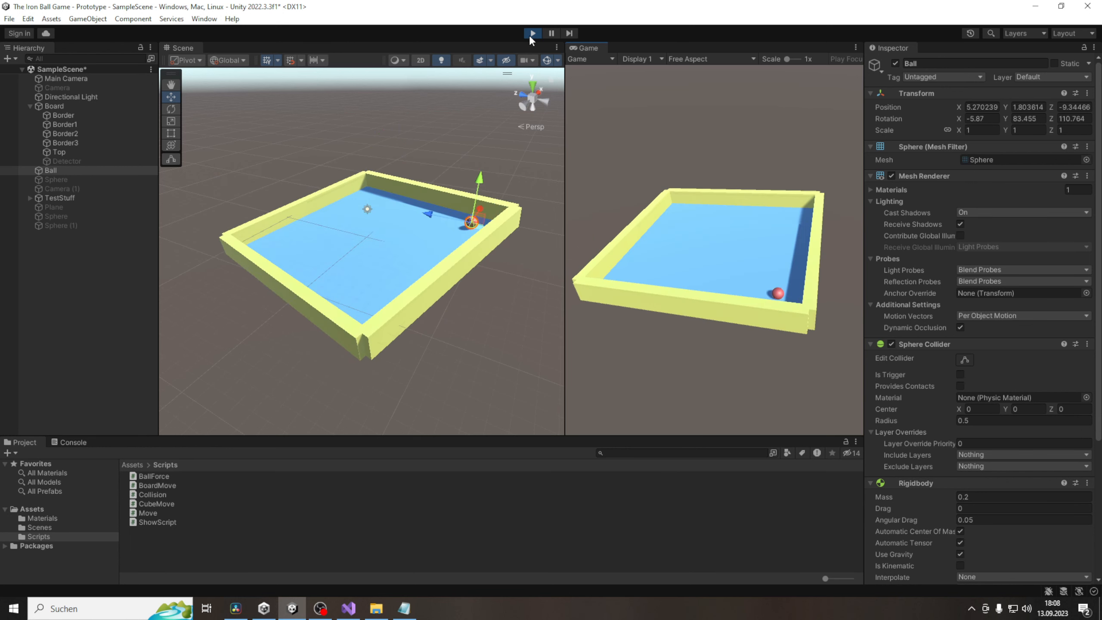
{"action": "key", "text": "d"}
{"action": "key", "text": "a"}
{"action": "key", "text": "s"}
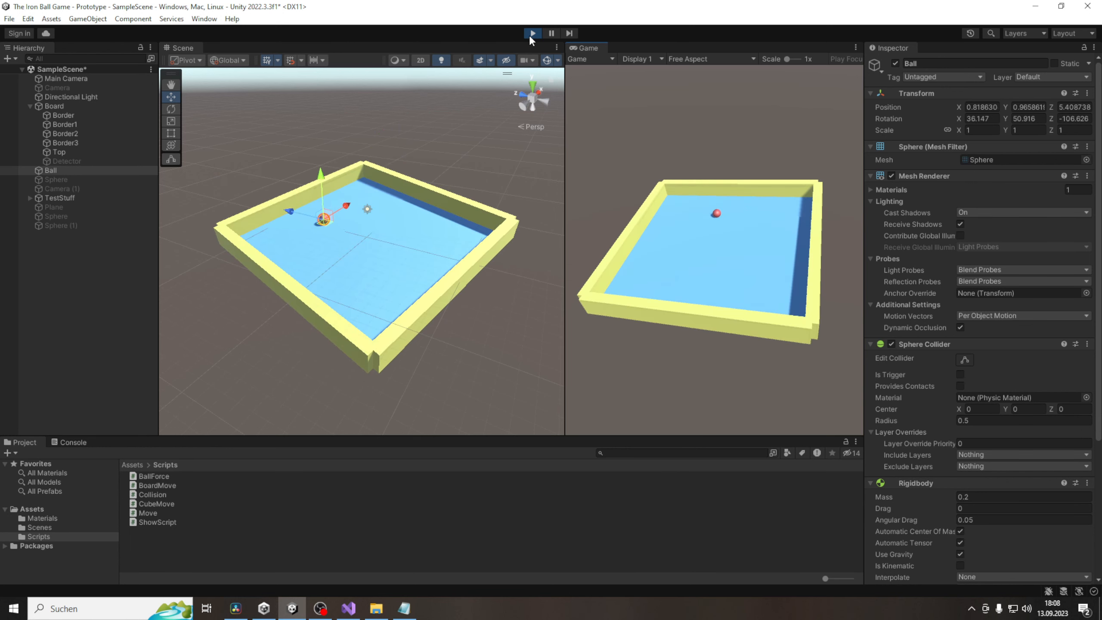
{"action": "key", "text": "d"}
{"action": "key", "text": "w"}
{"action": "key", "text": "a"}
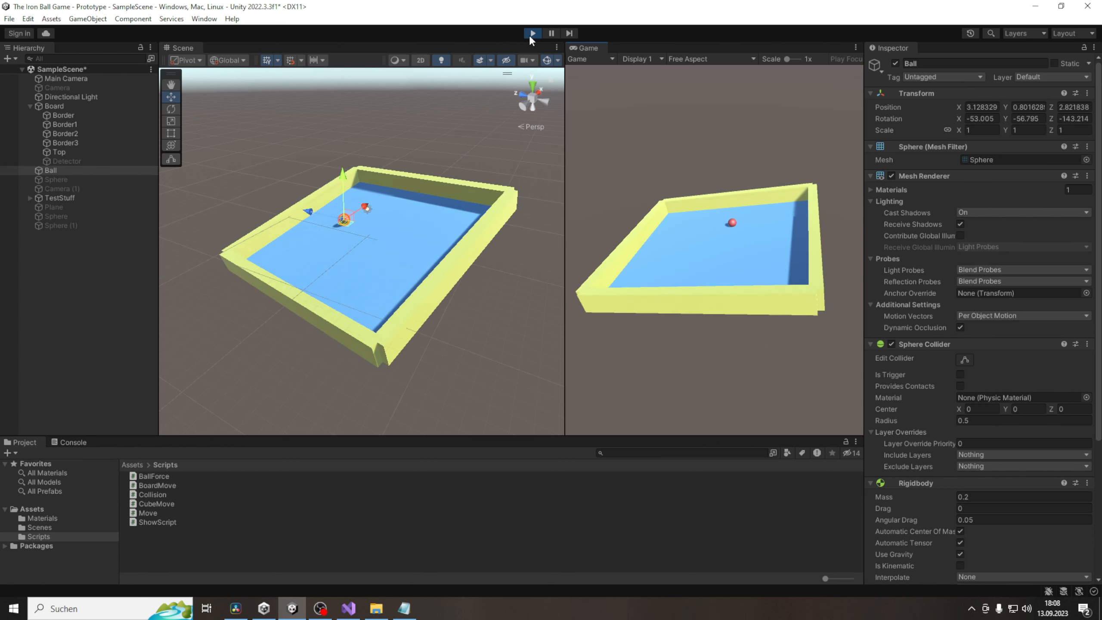